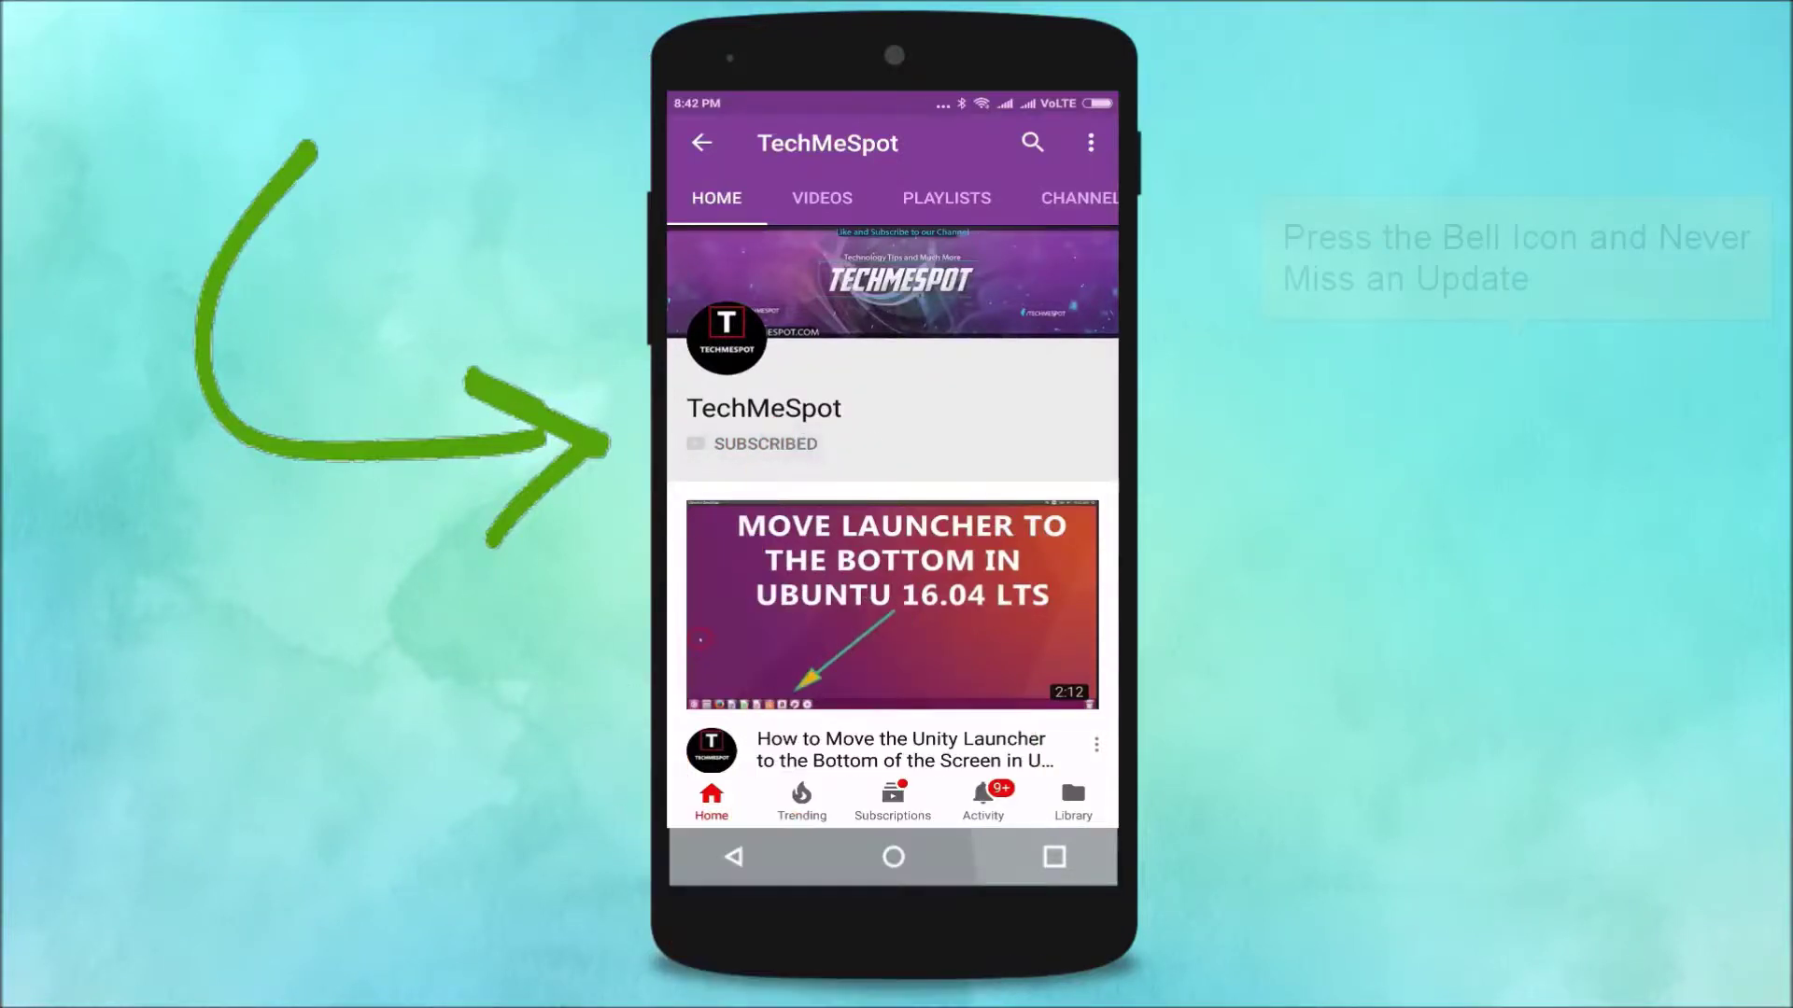
Start AirDroid screen mirroring so the phone's home screen appears on the computer
click(873, 446)
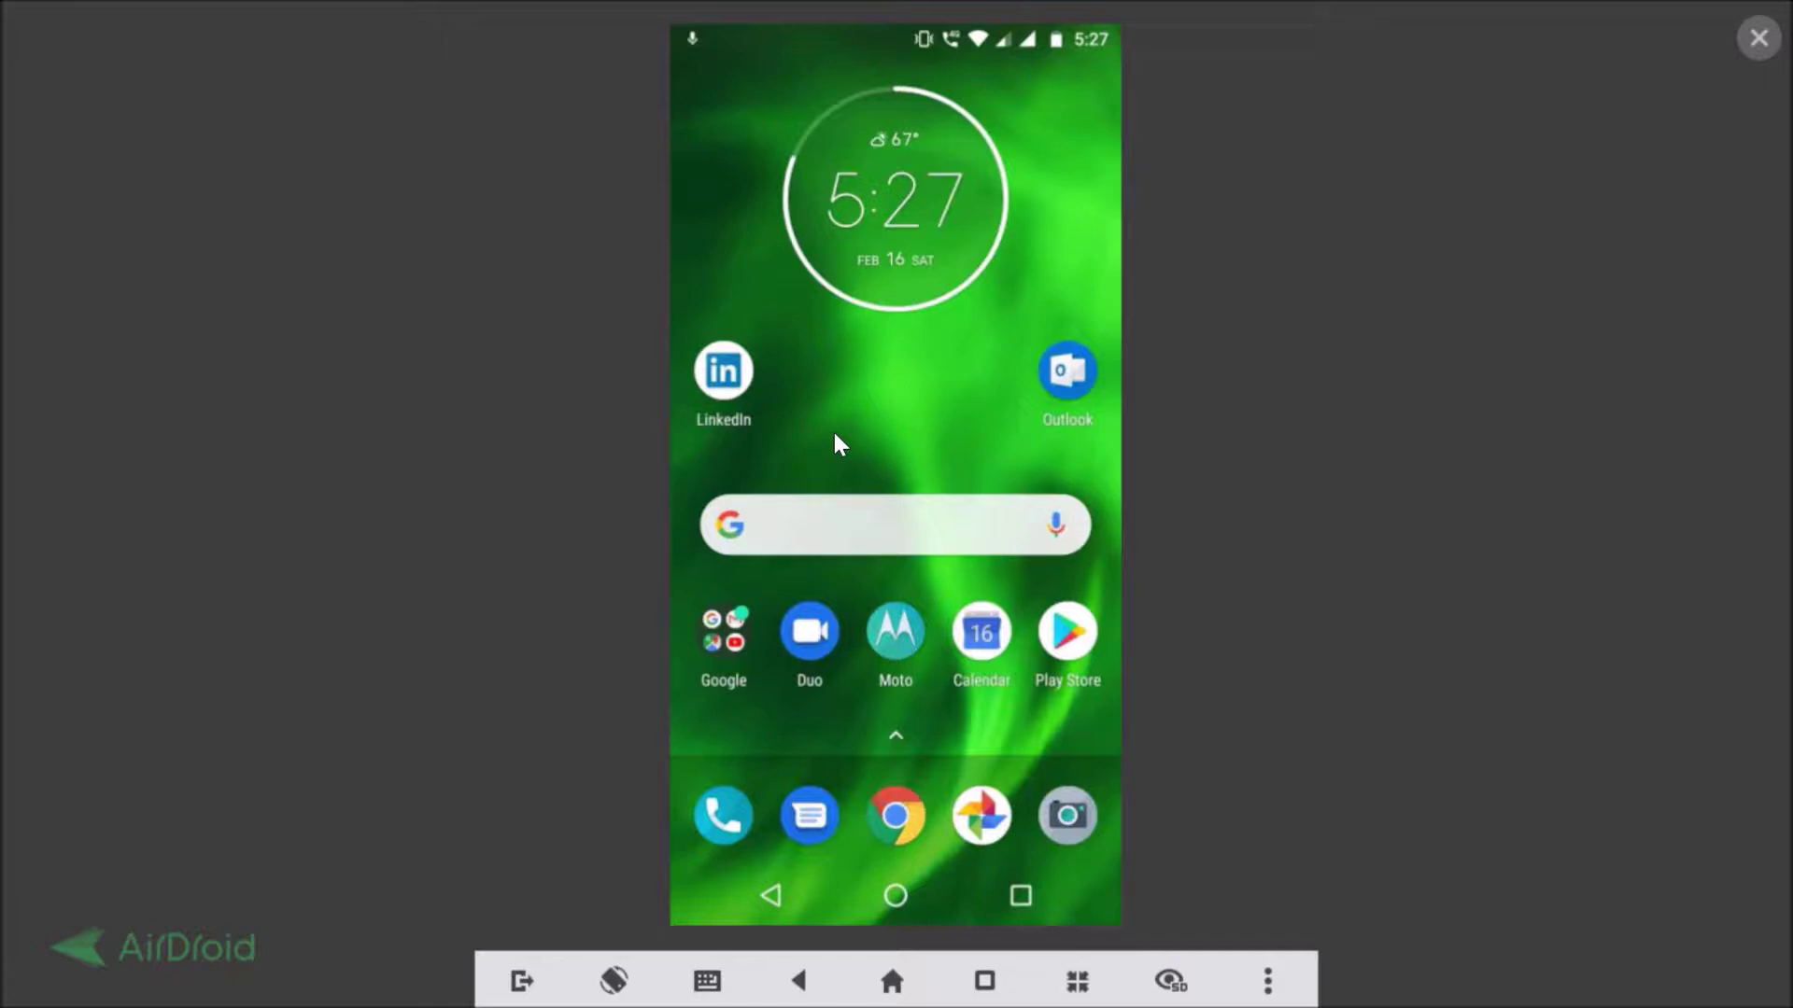
click(931, 681)
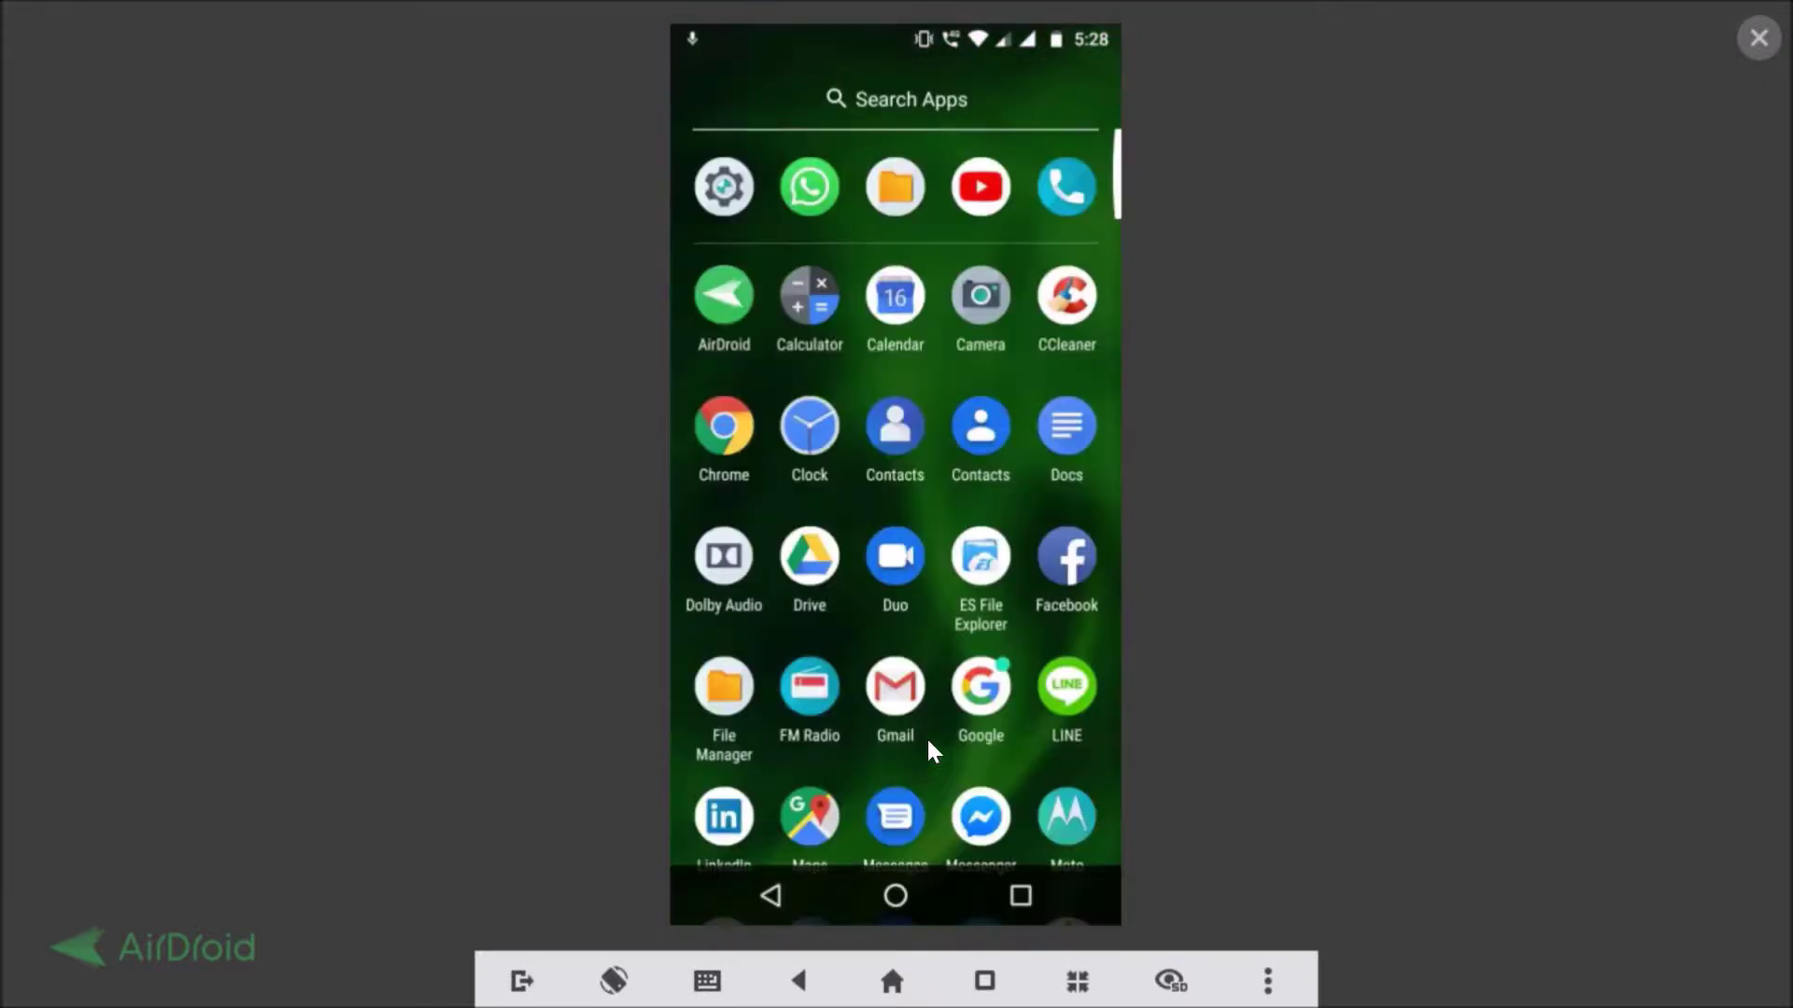
click(812, 189)
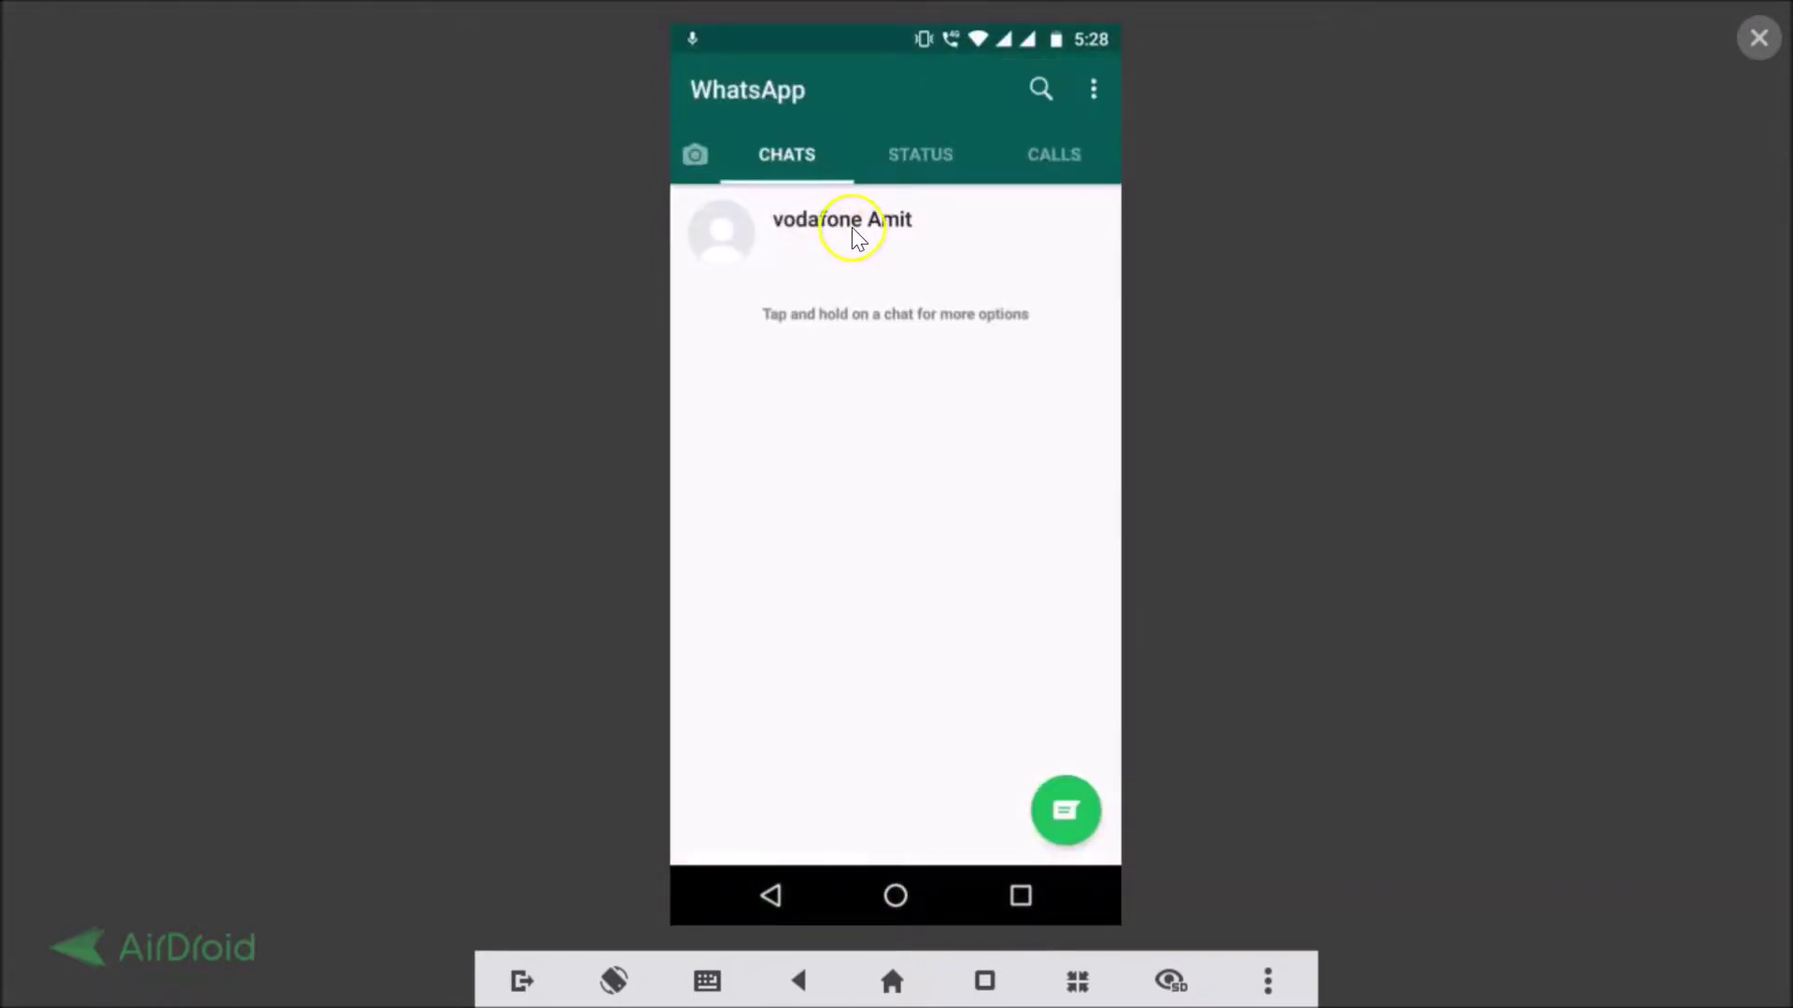
click(852, 227)
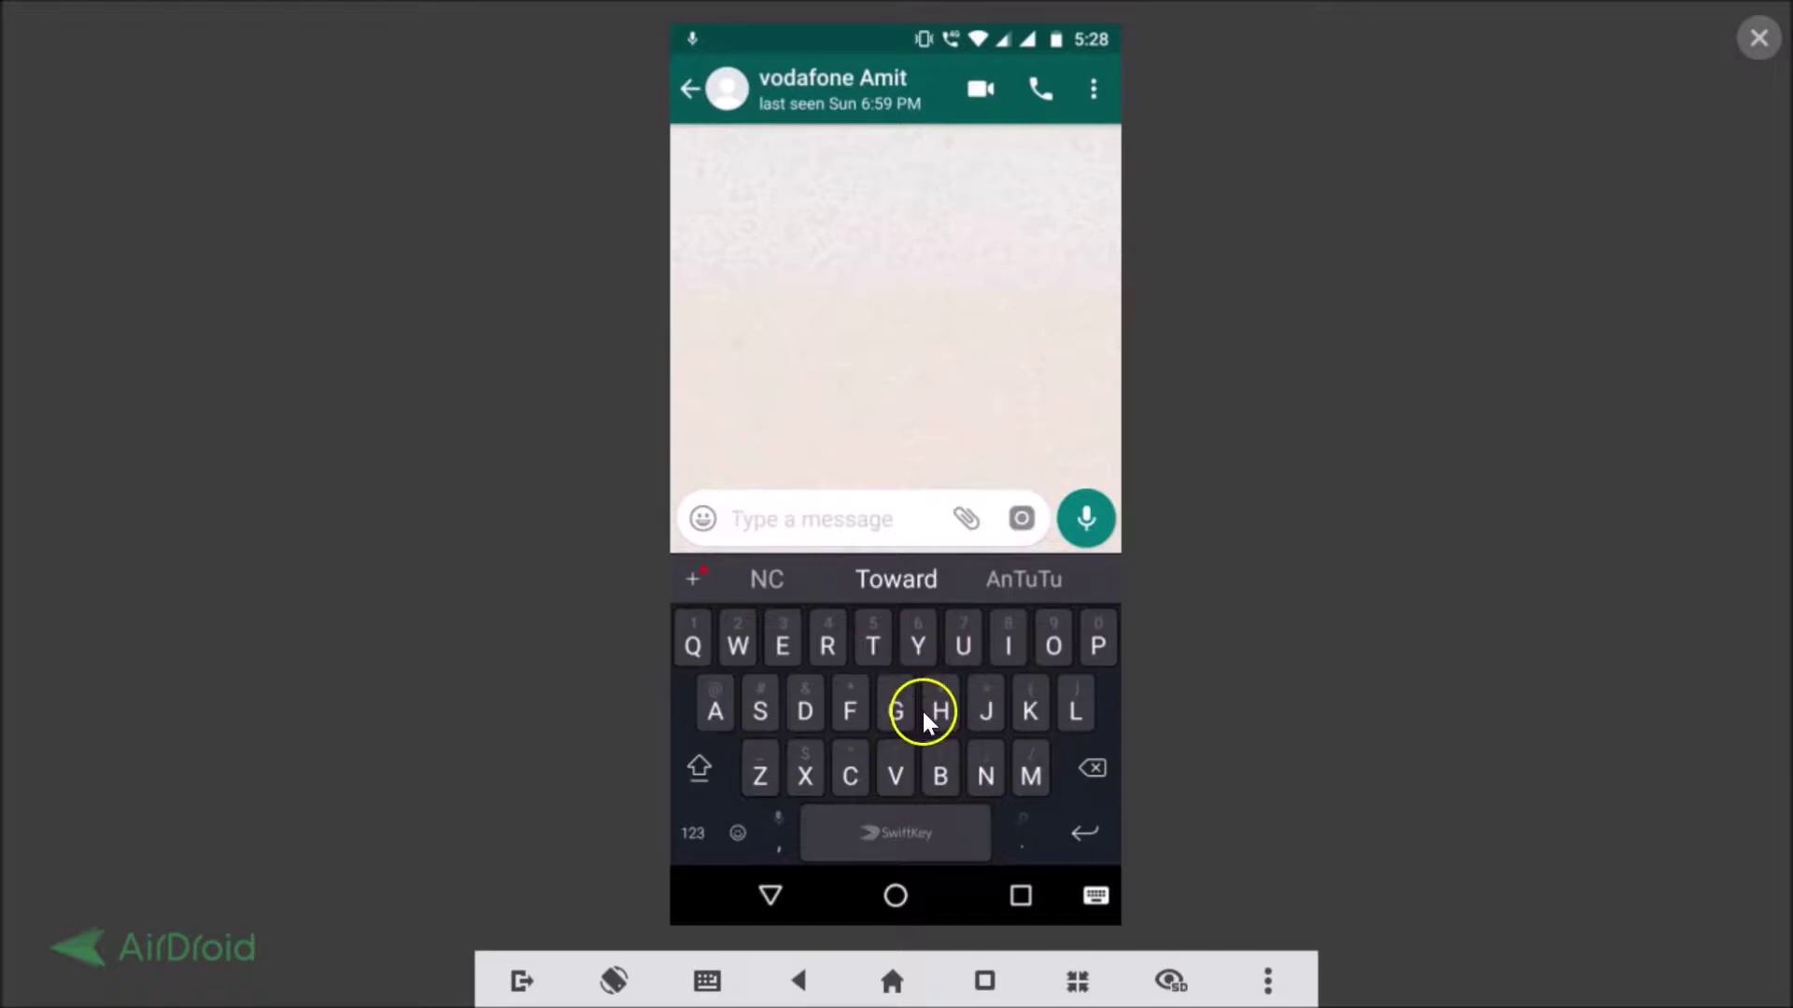
key(Escape)
key(Escape)
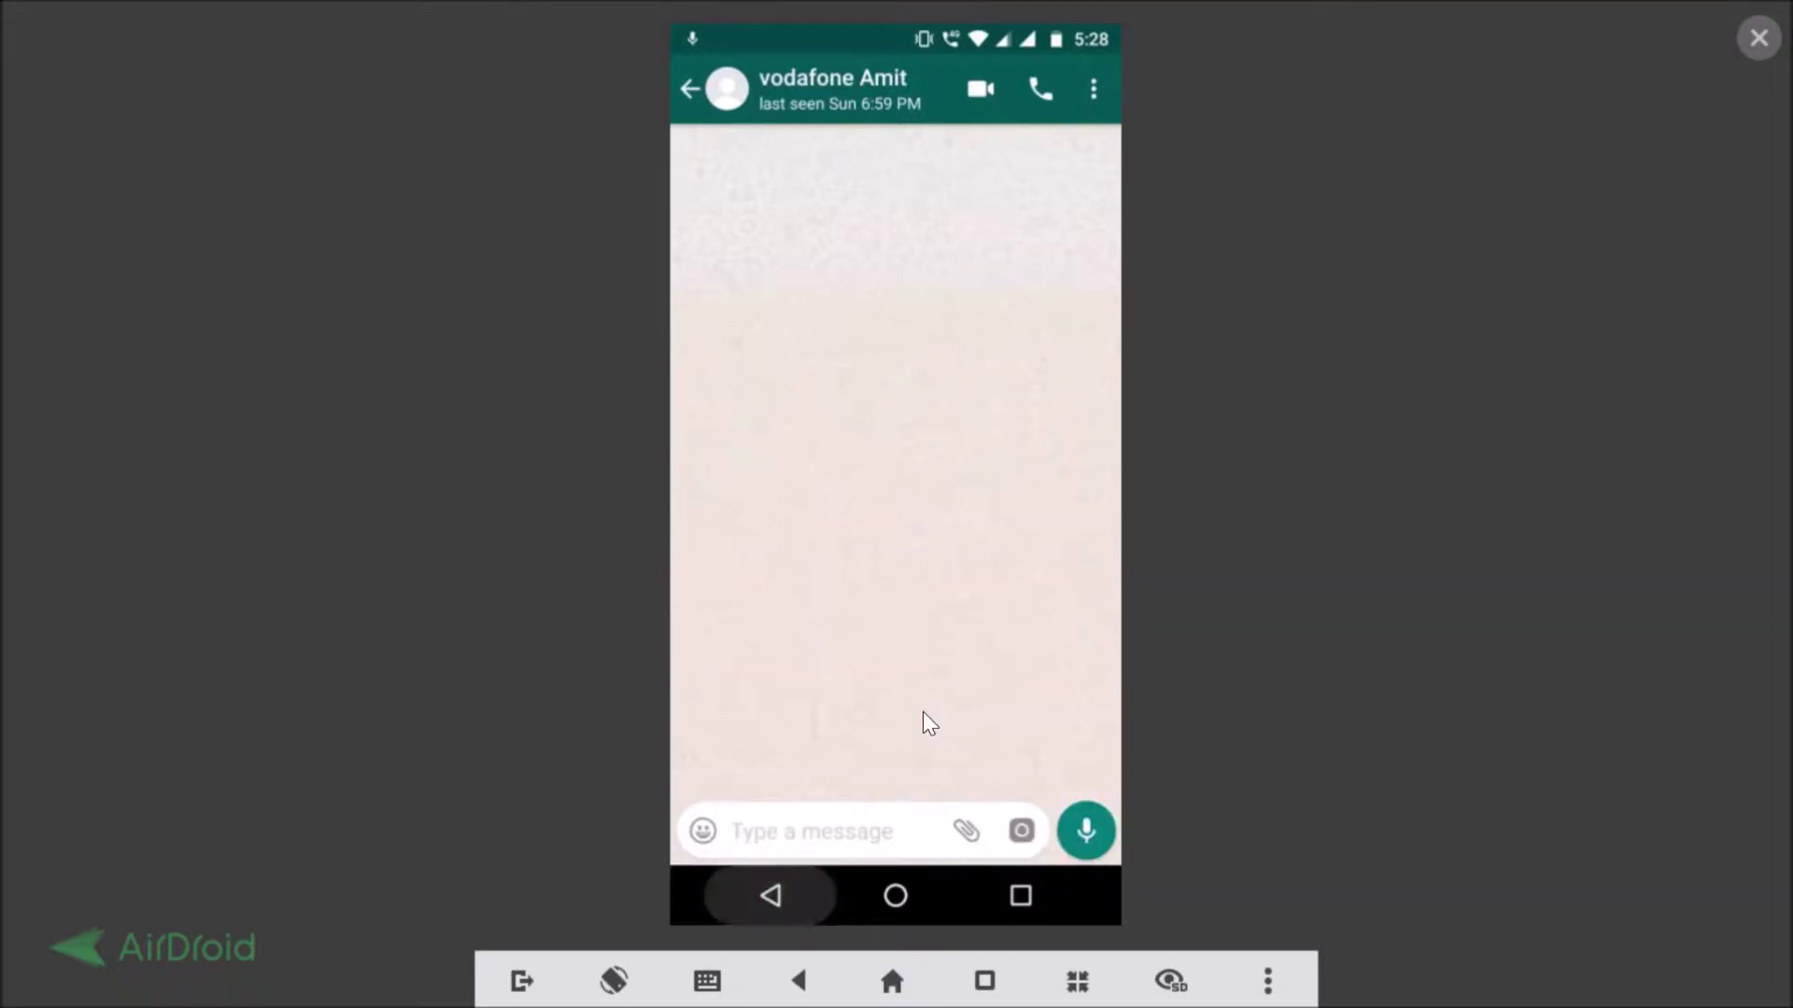
key(Escape)
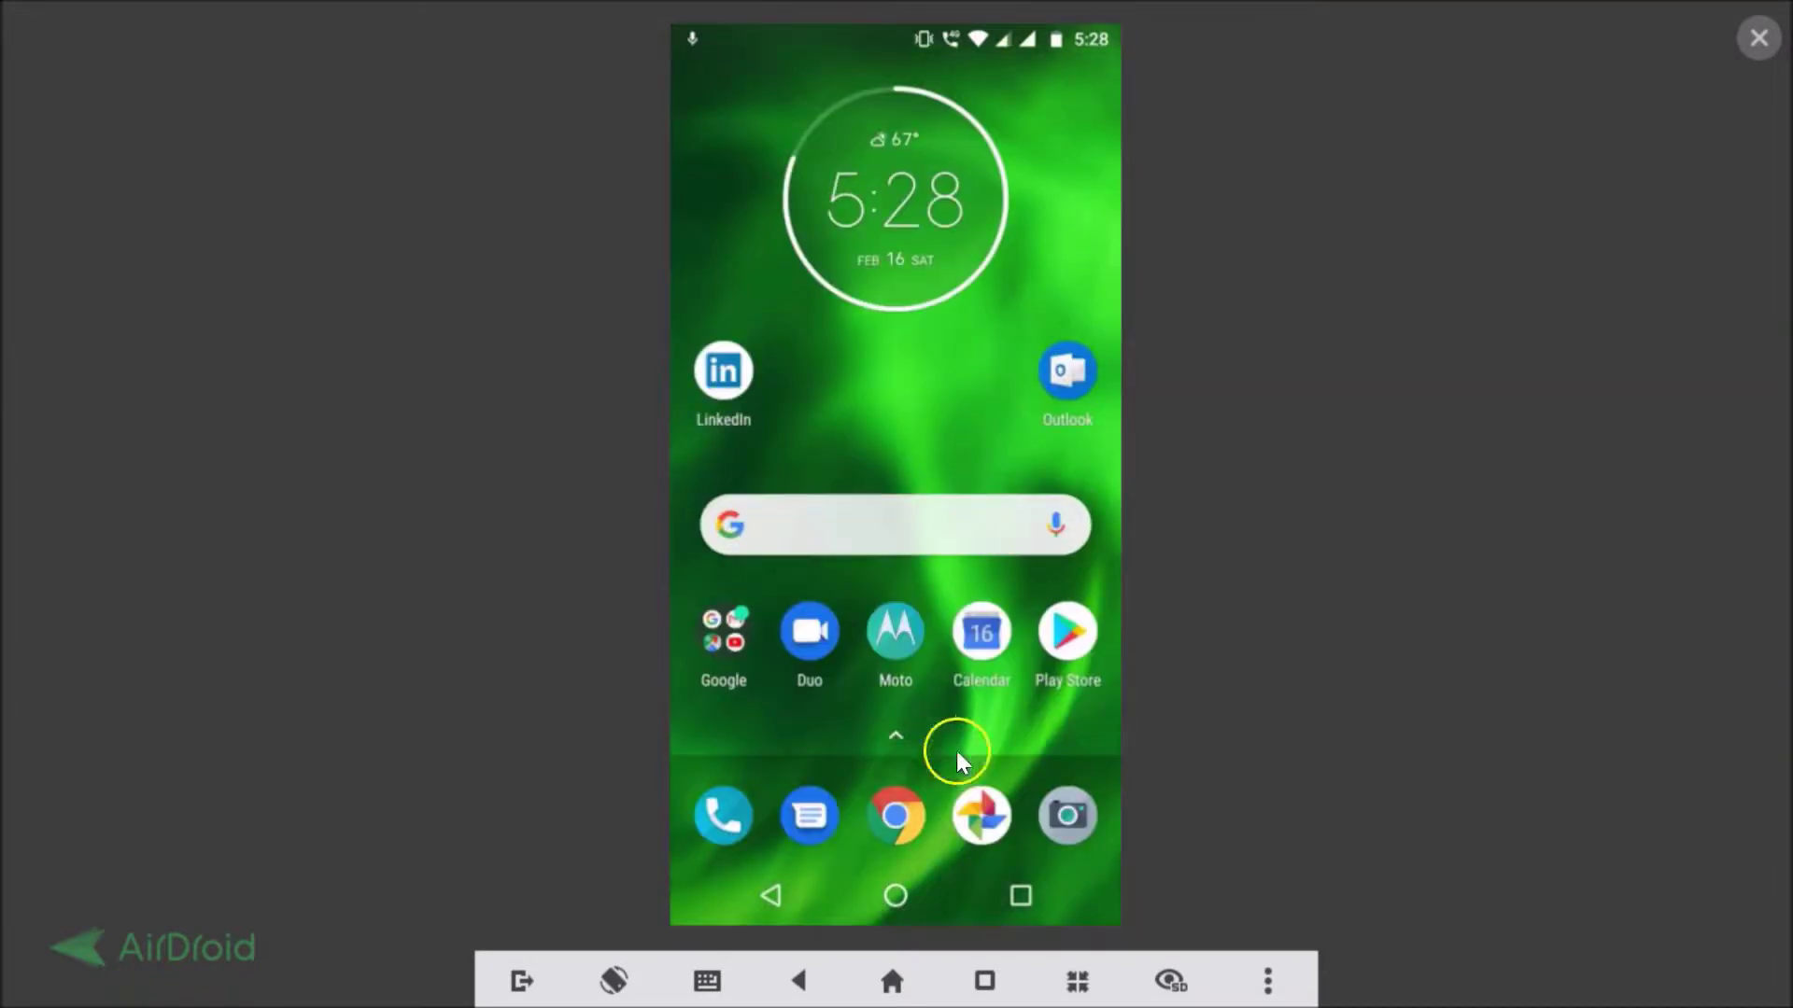
Open Settings from the app drawer and search 'lan' to reach Languages & input
click(920, 708)
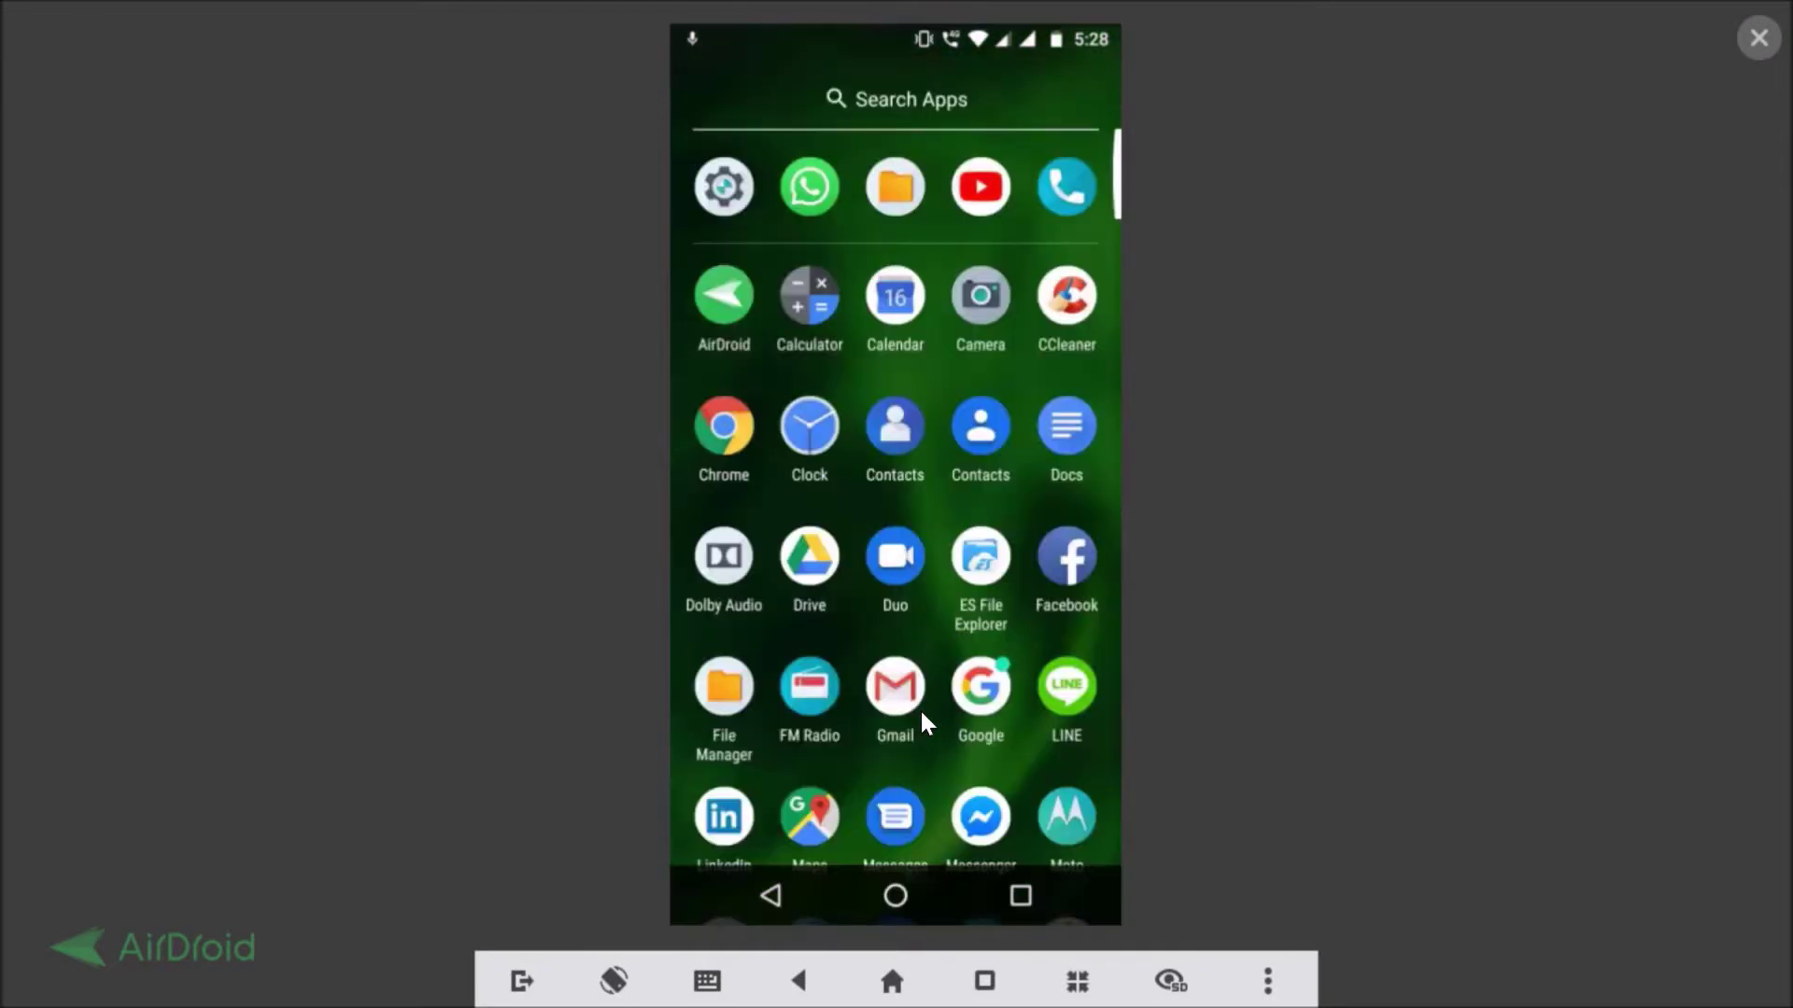
drag(724, 207, 1092, 96)
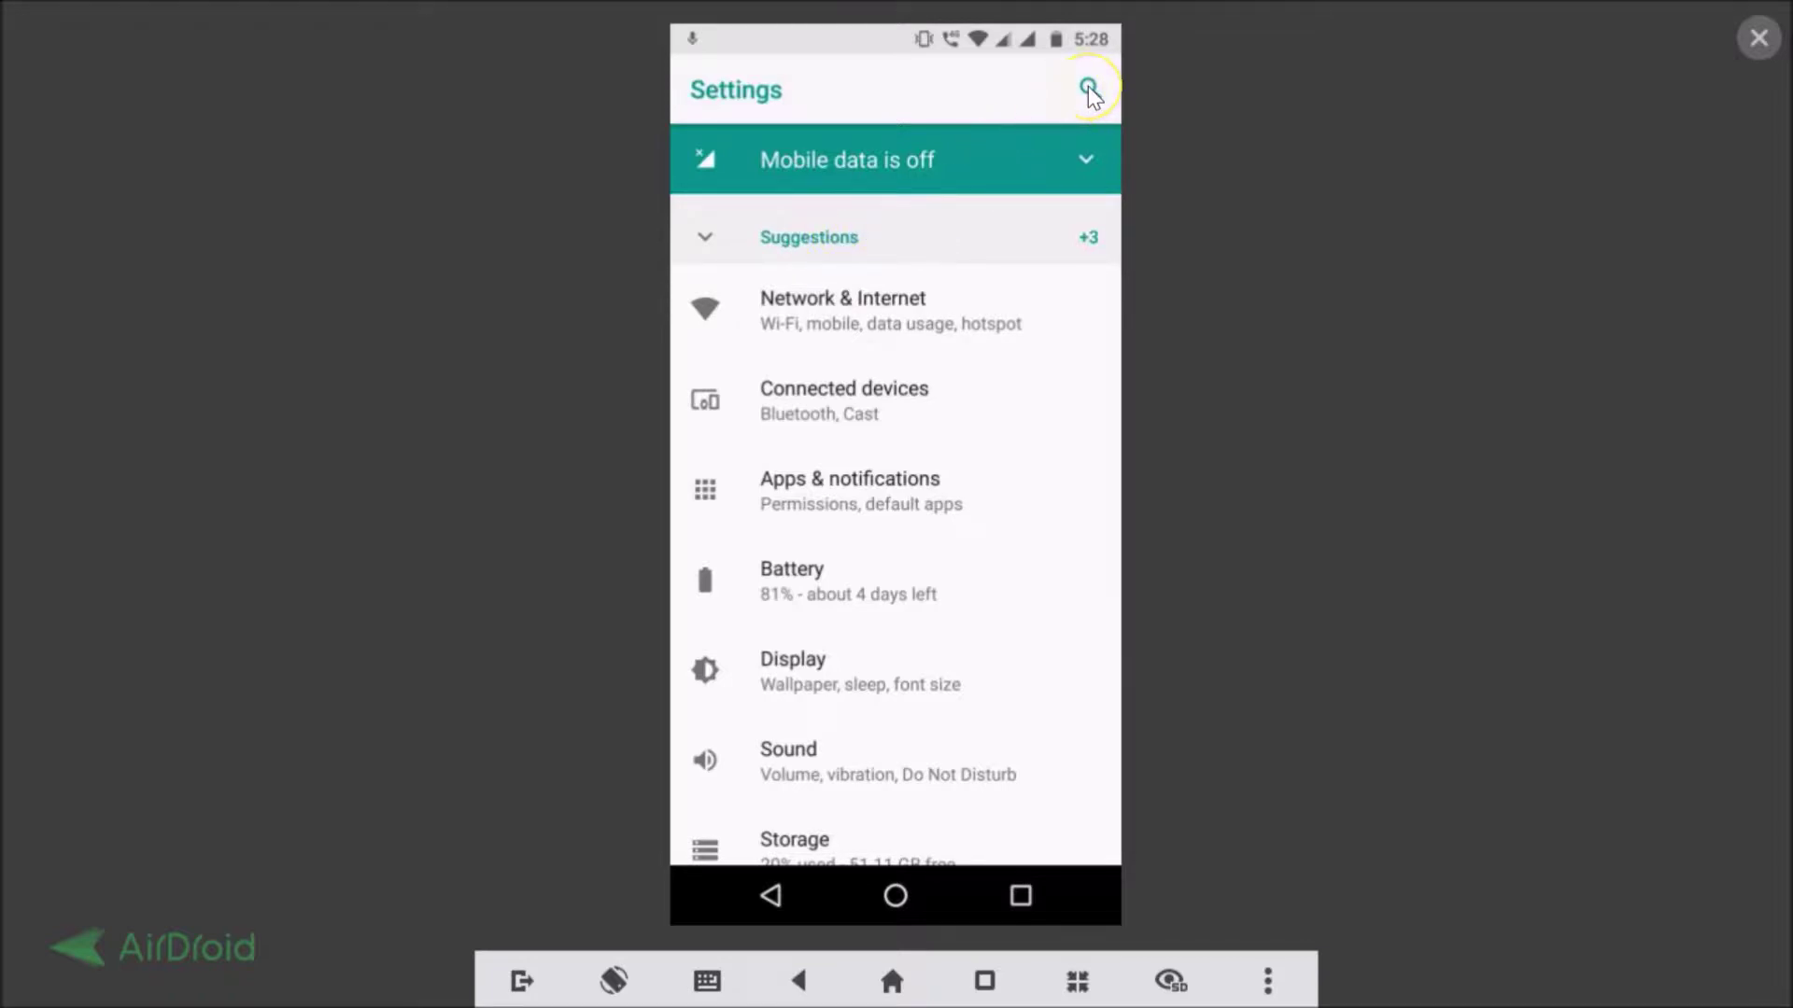
click(1088, 86)
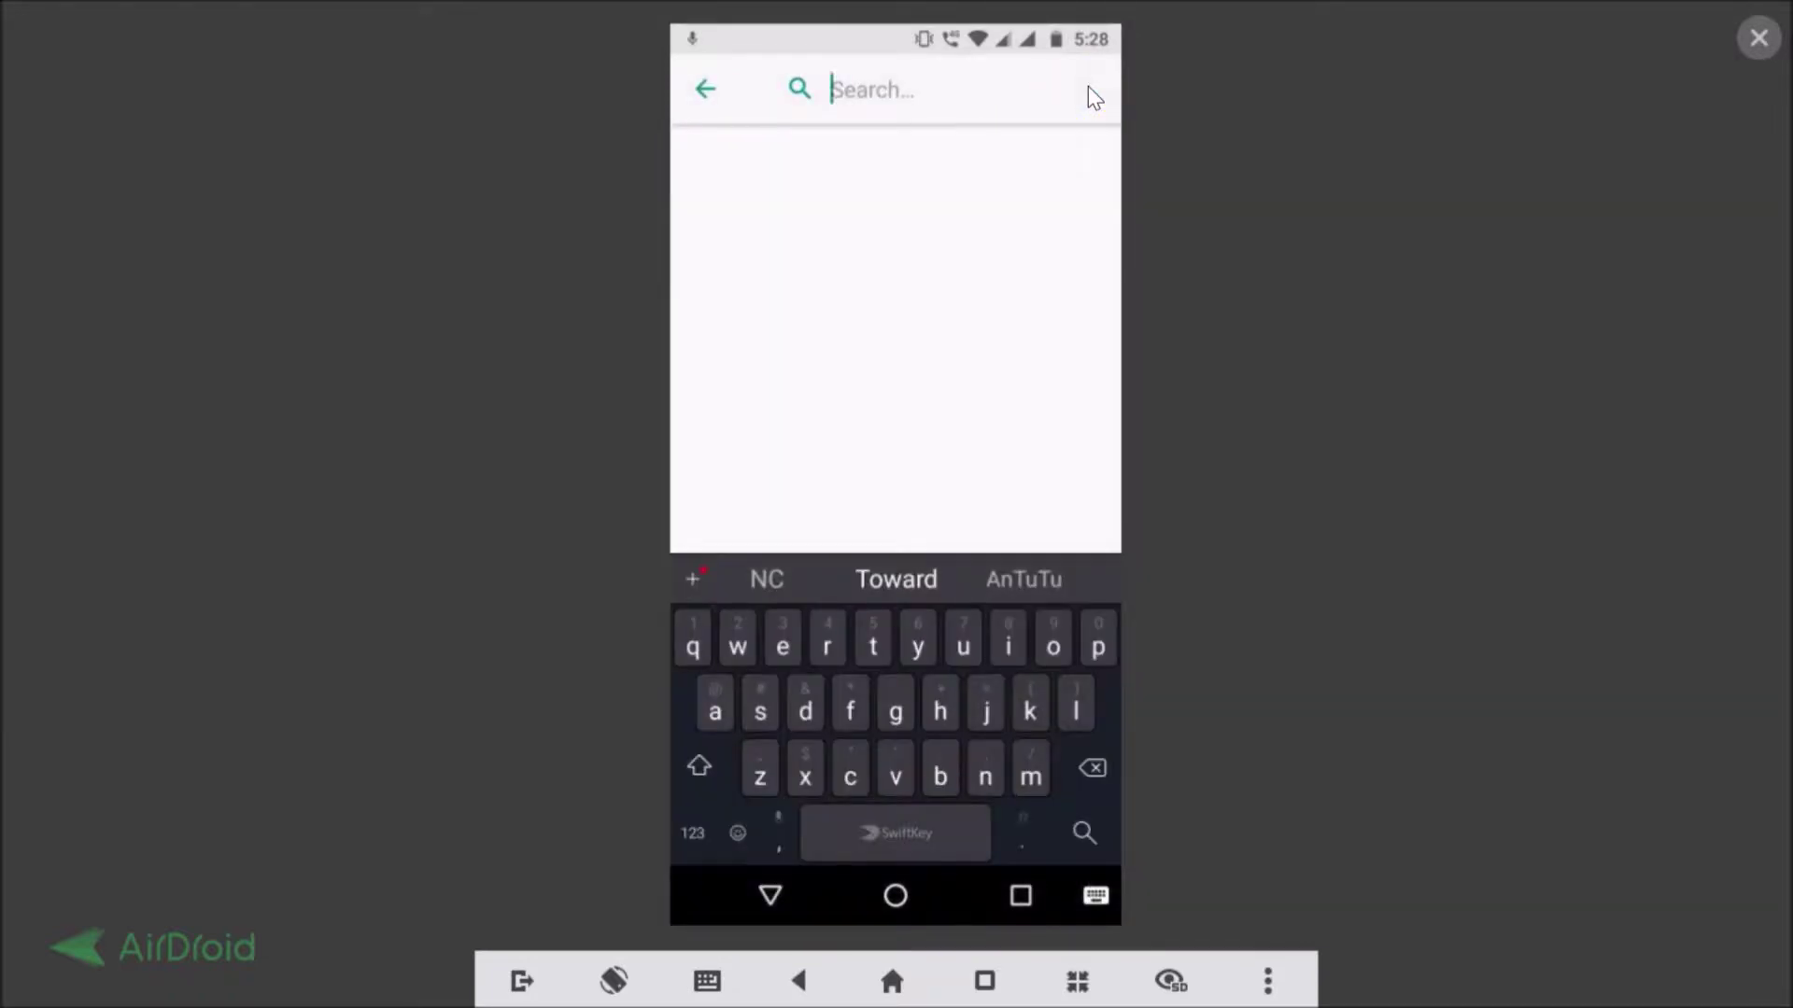
text(lan)
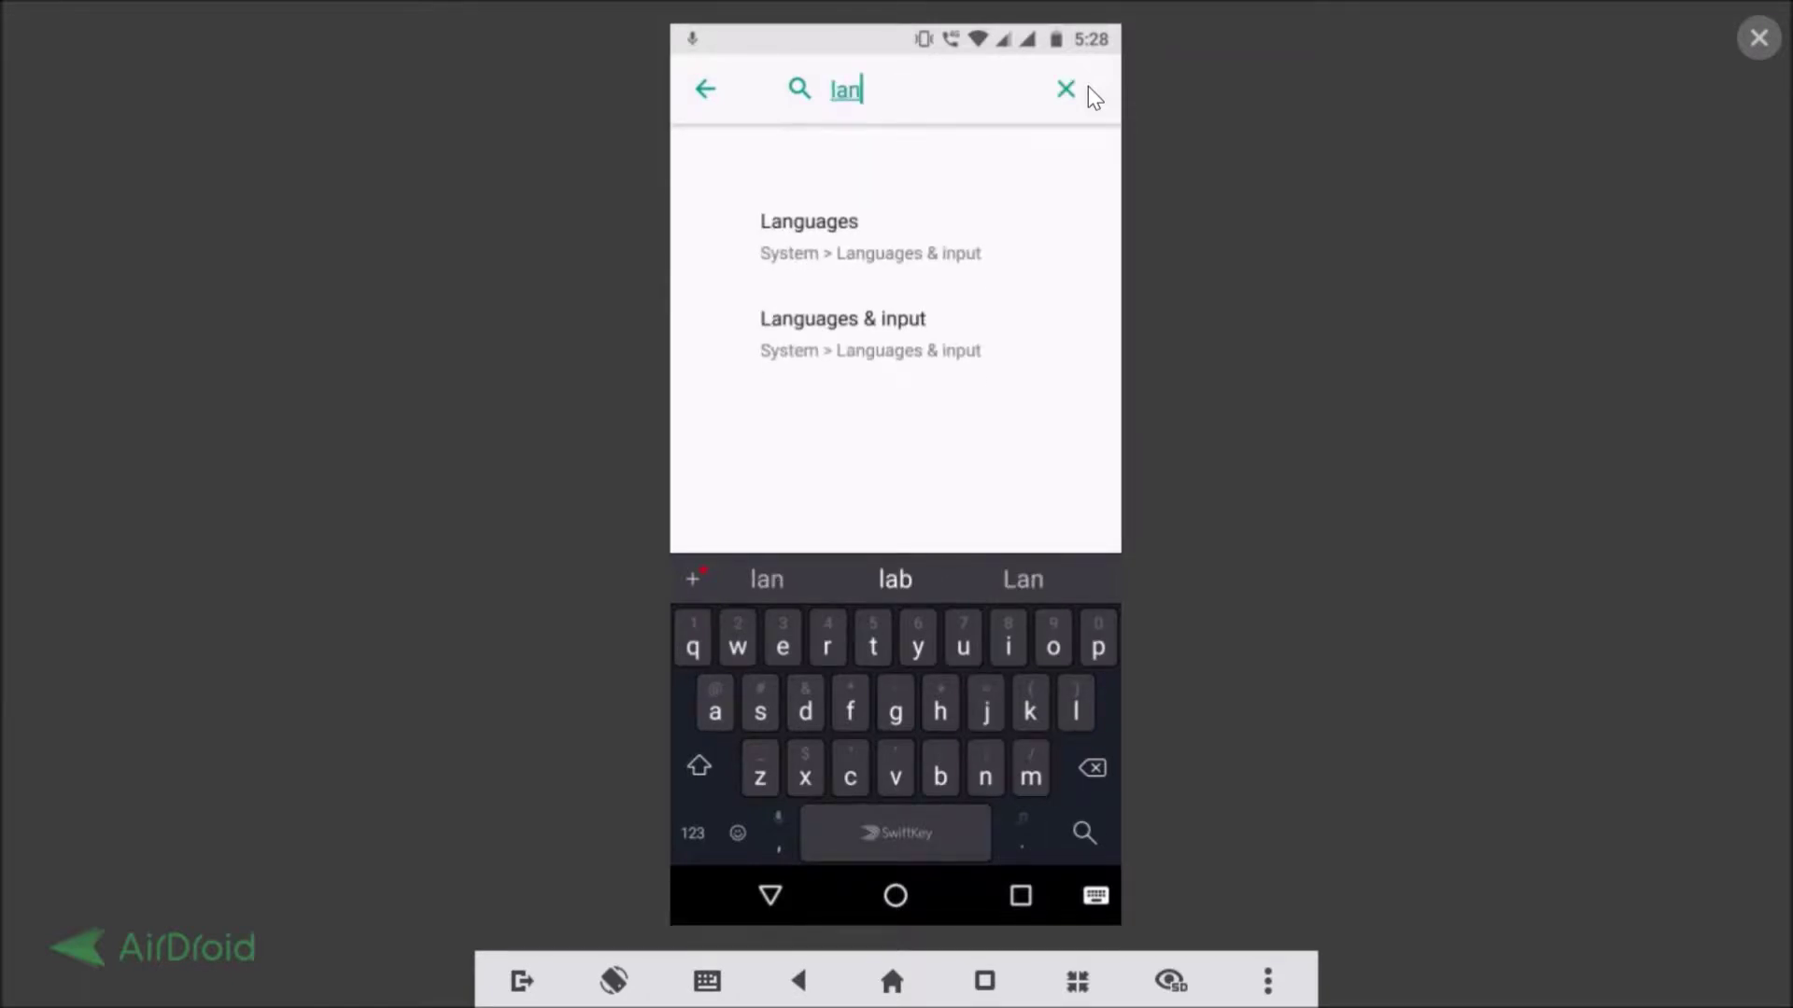
drag(929, 242, 910, 212)
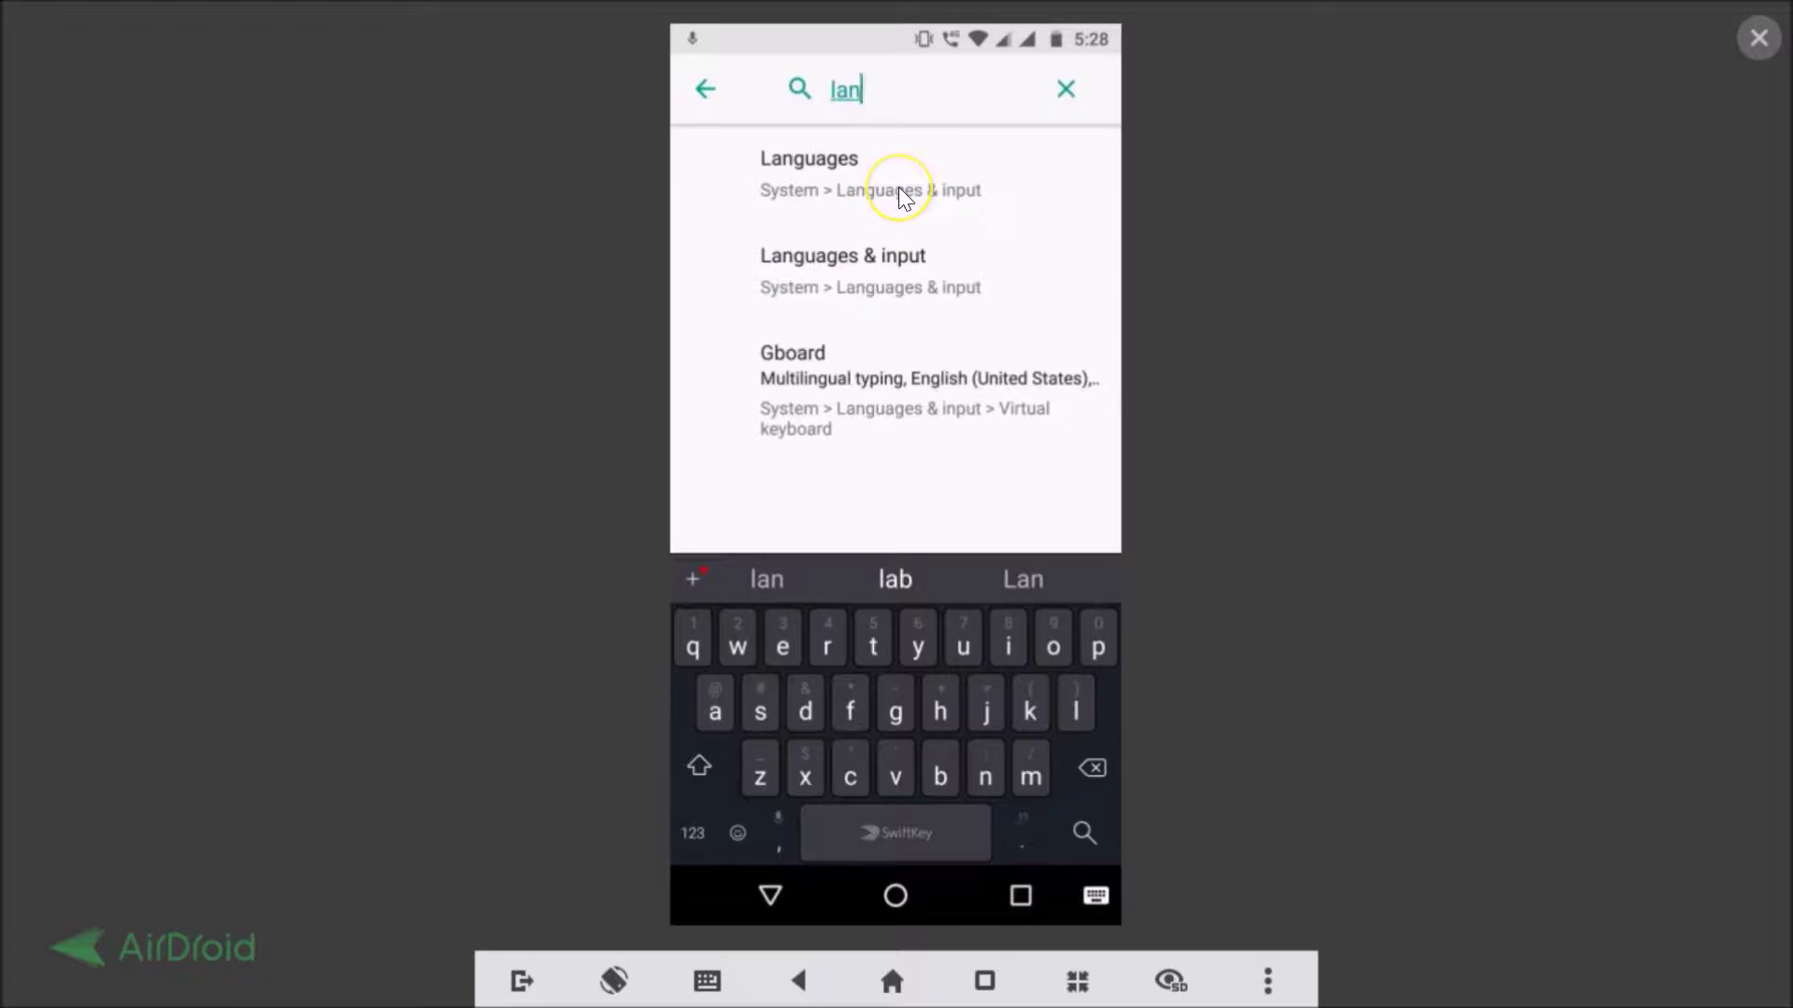
click(898, 187)
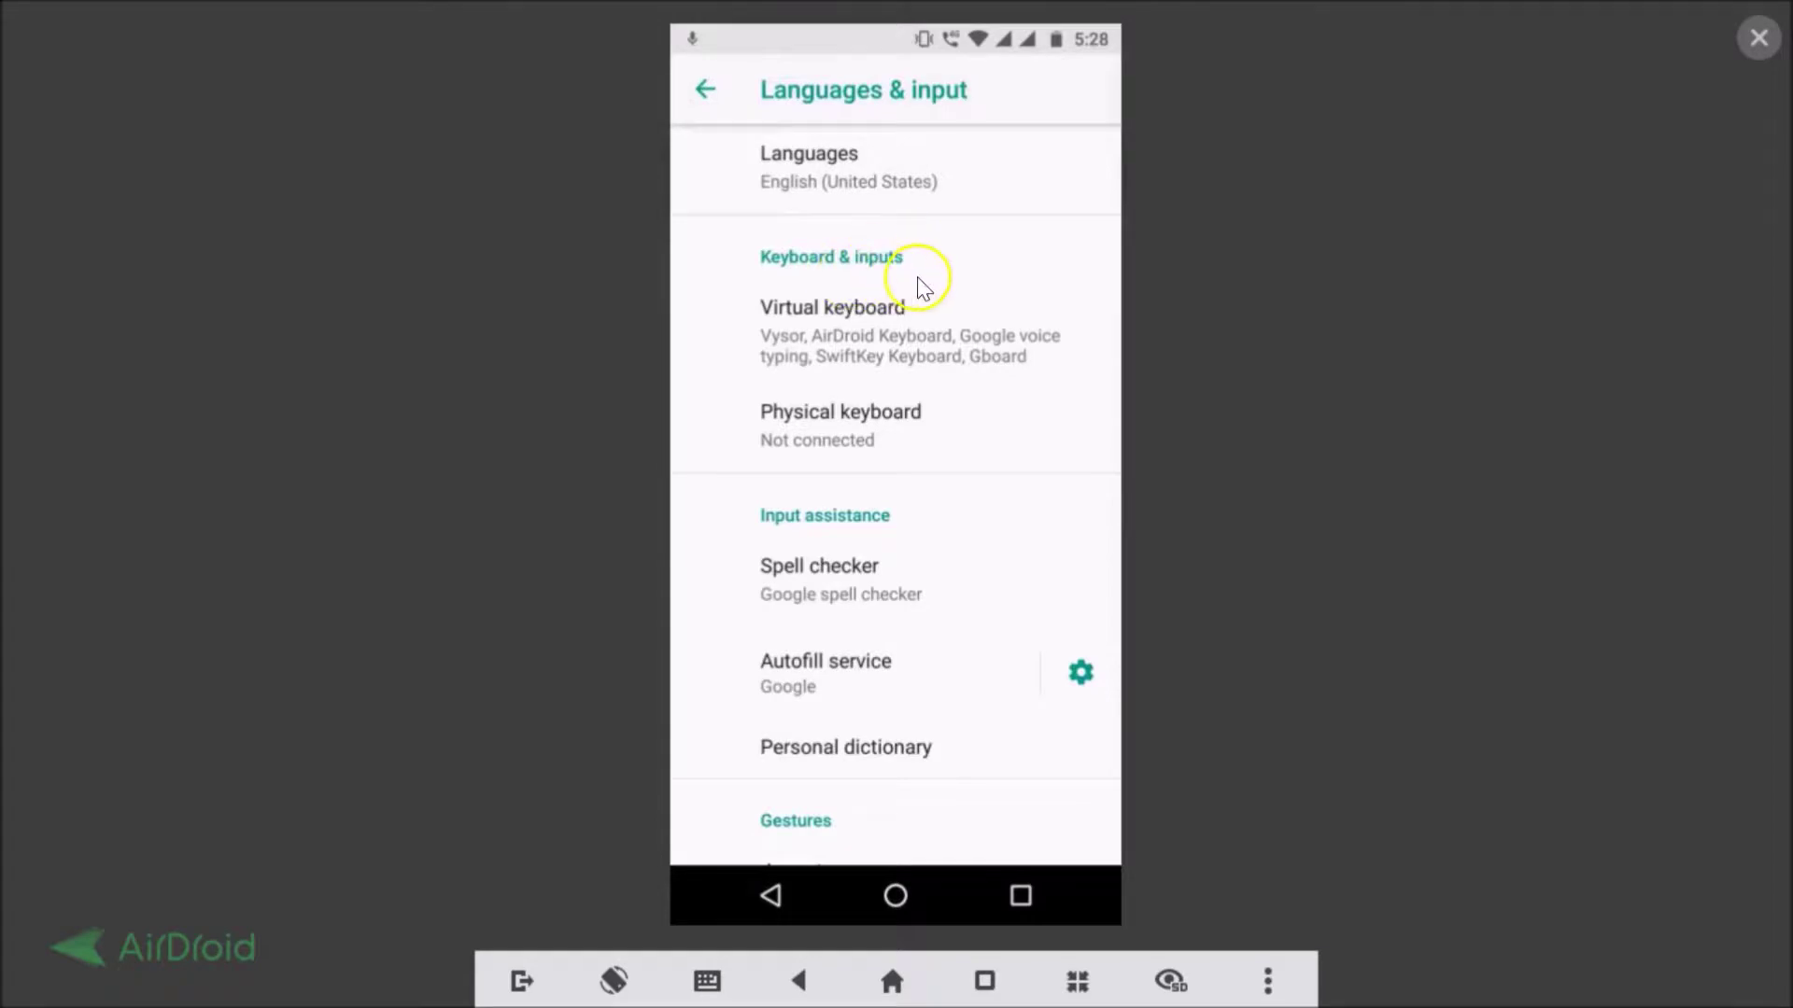
Go to Virtual keyboard > SwiftKey Keyboard and open its Themes page
click(838, 325)
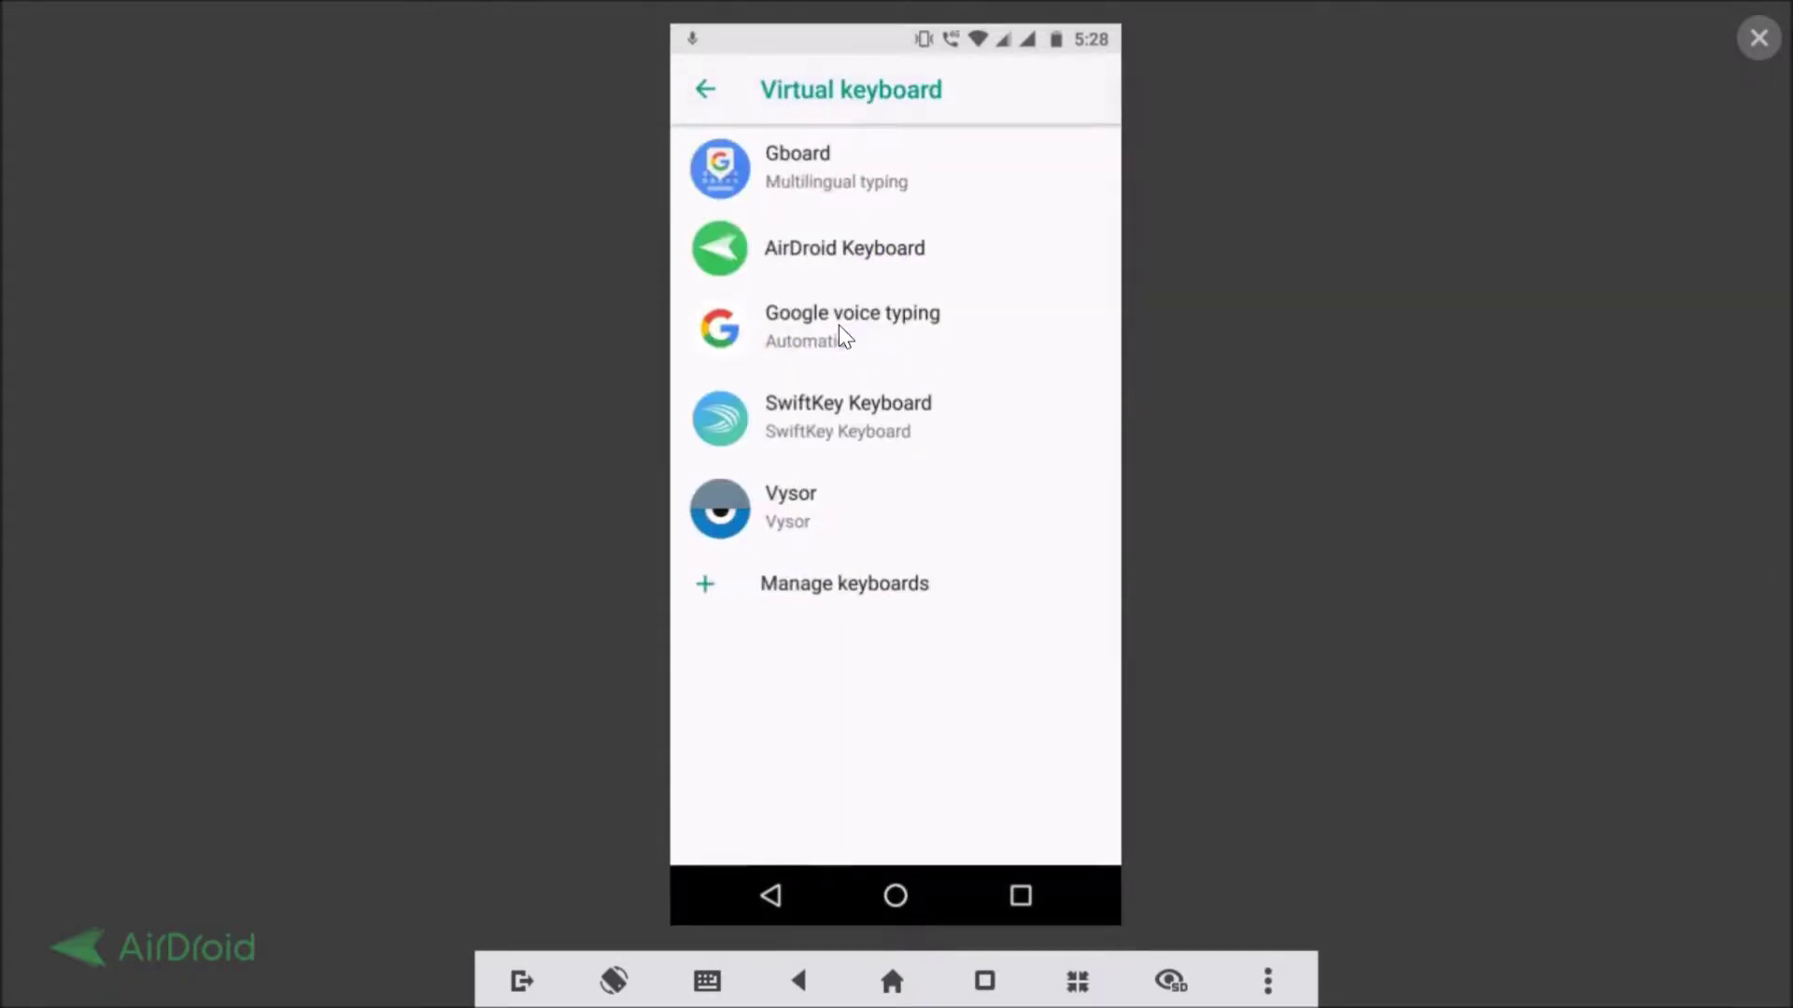
click(845, 422)
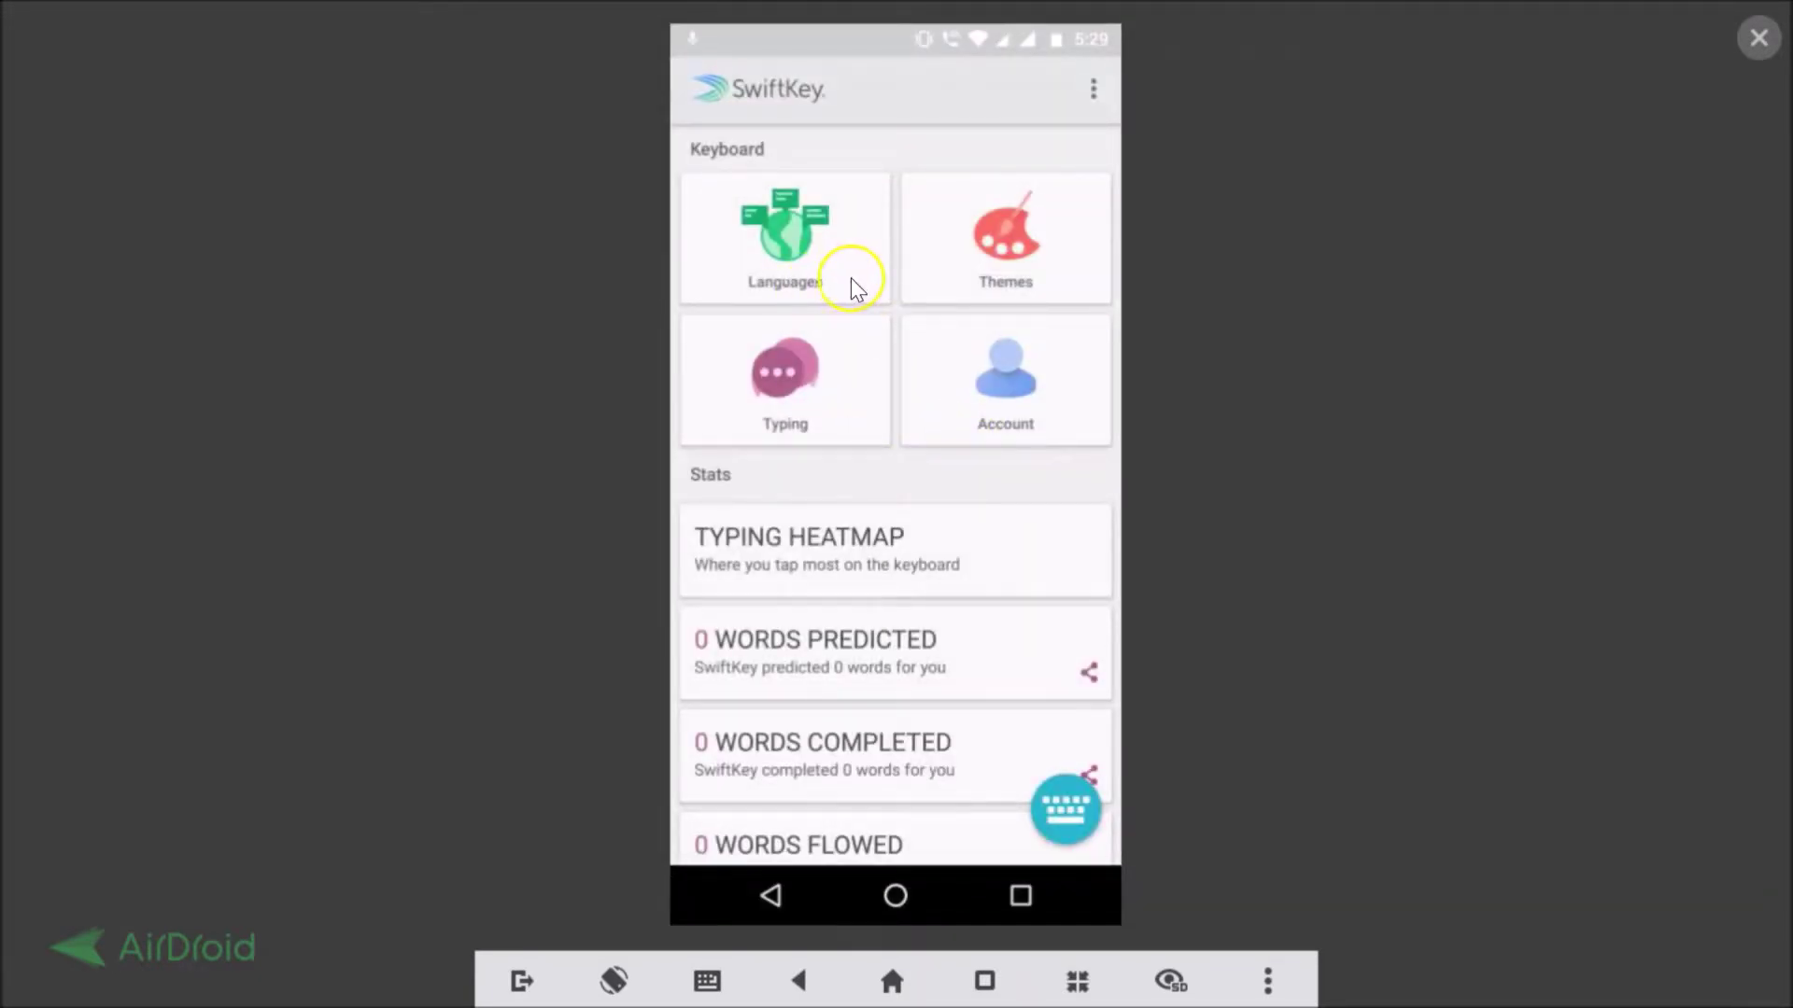
click(1004, 259)
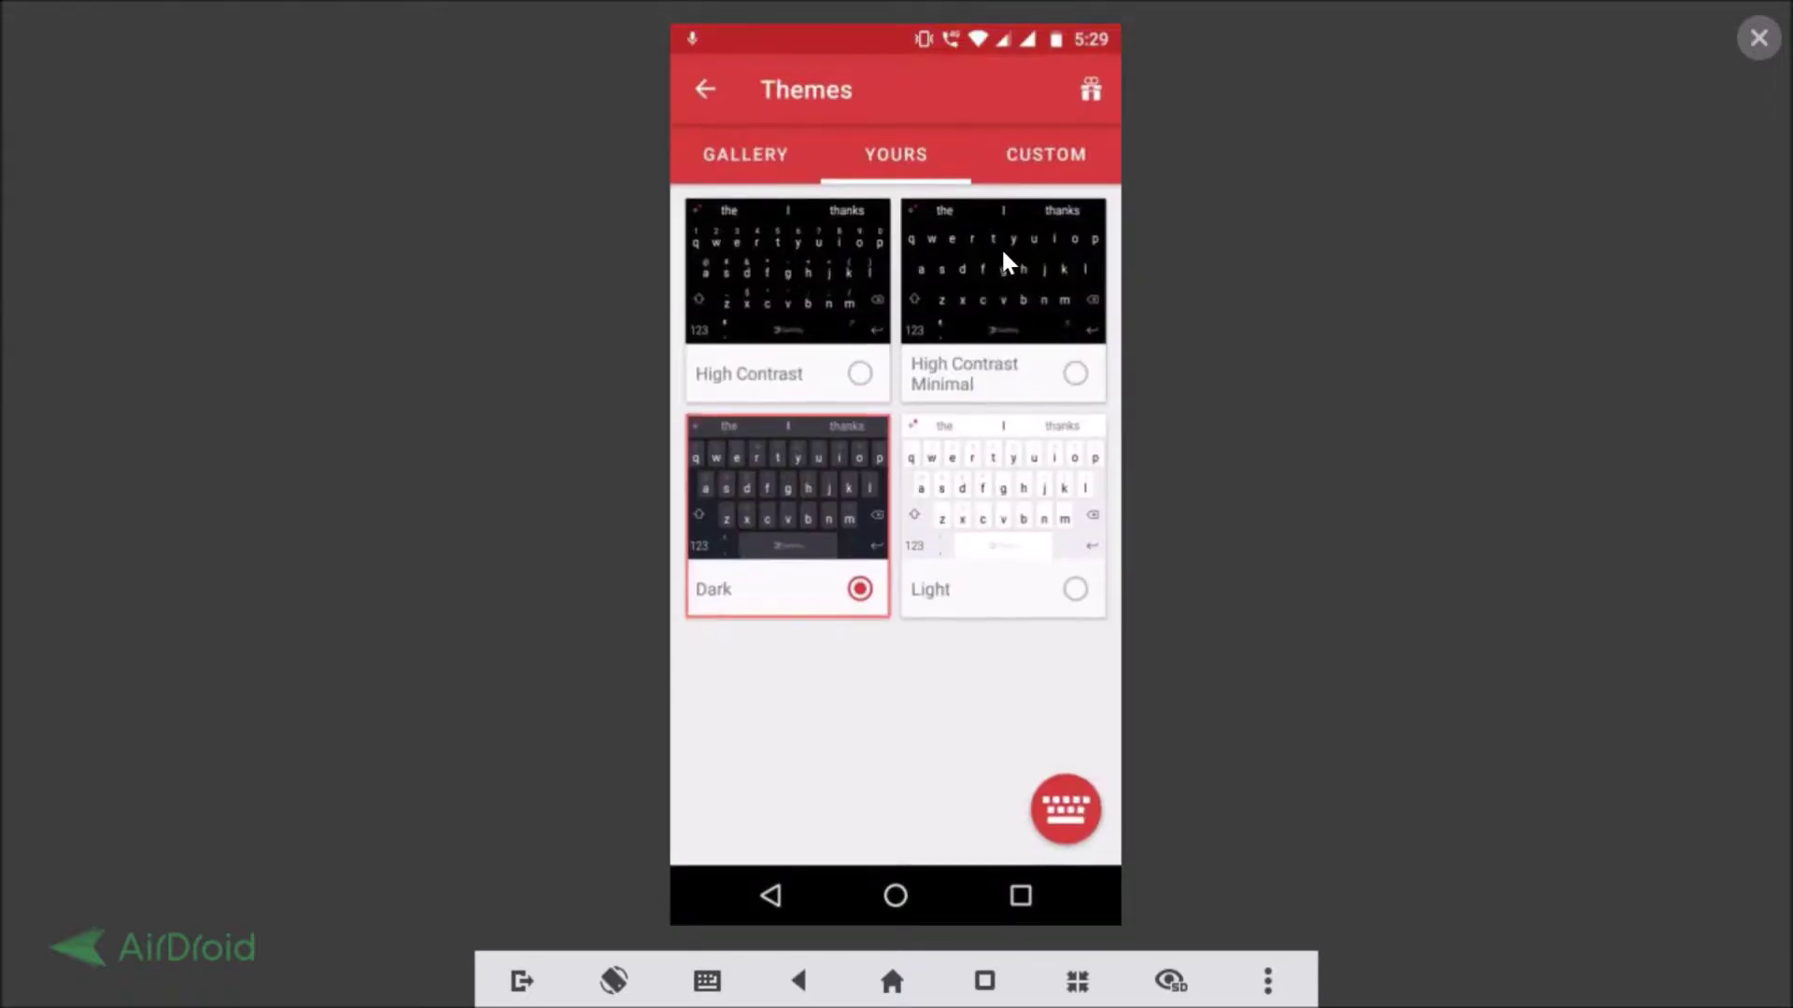
Glance at the Gallery, try Light, then apply High Contrast Minimal as the keyboard theme
click(786, 160)
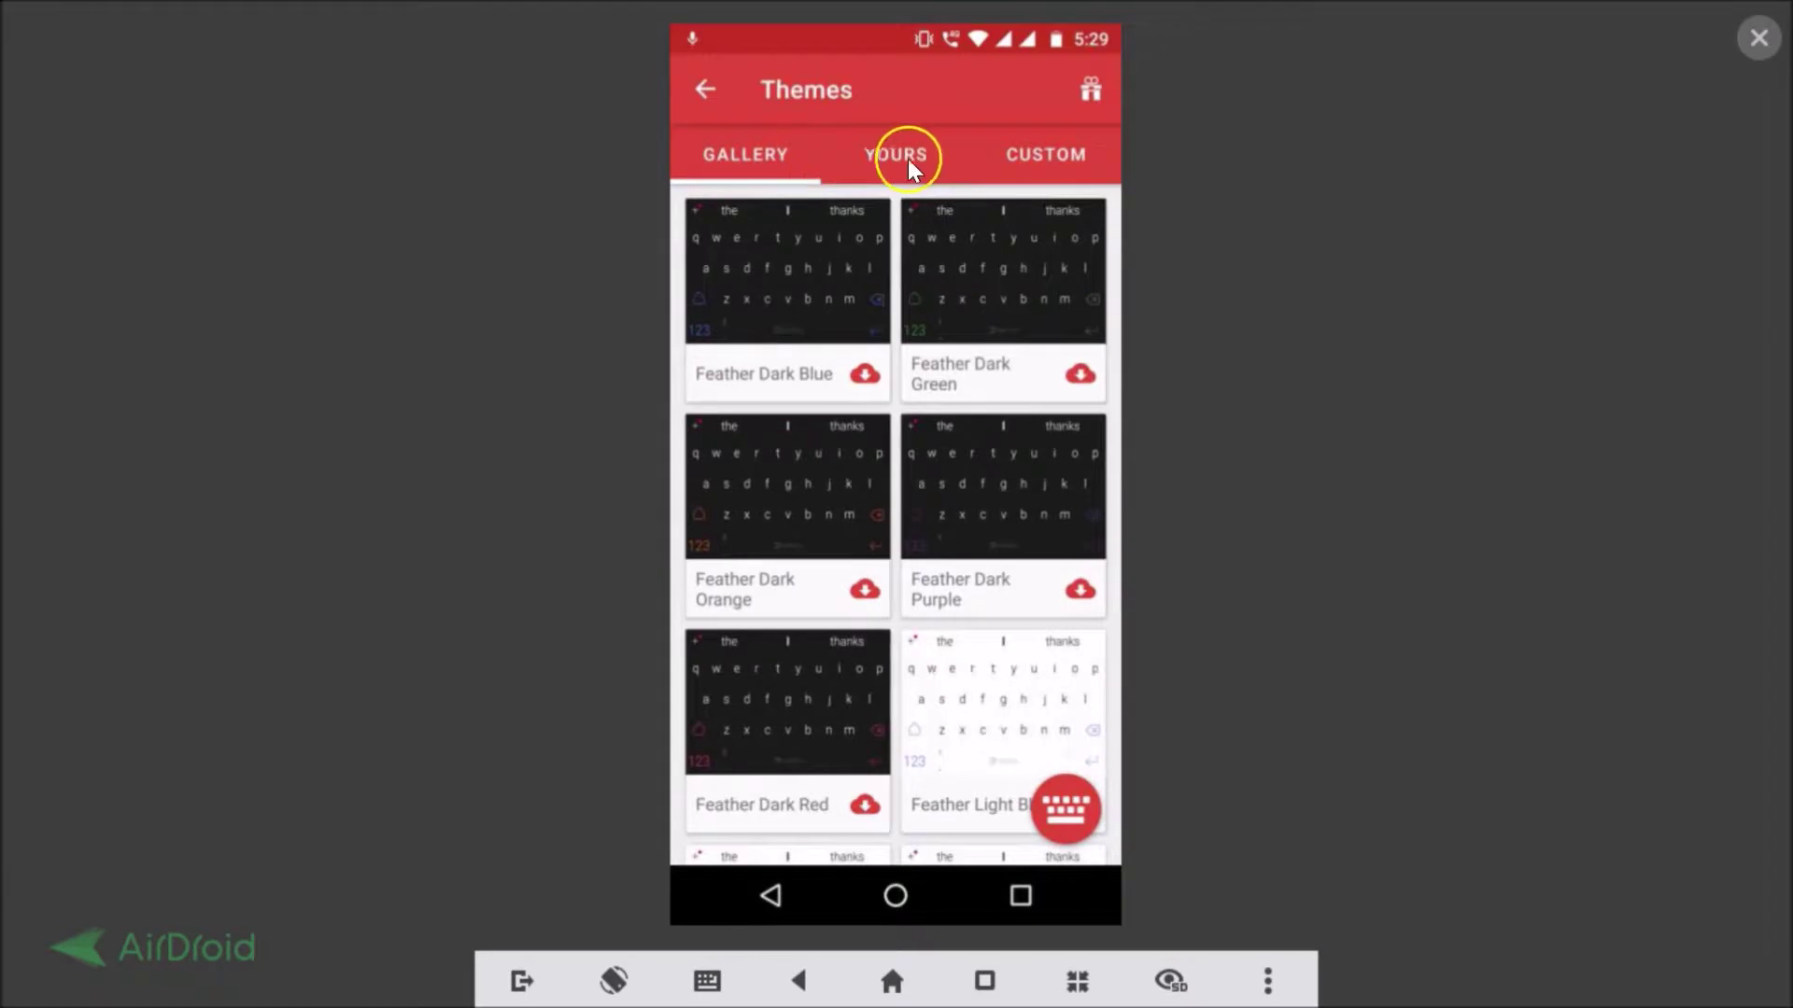
click(892, 155)
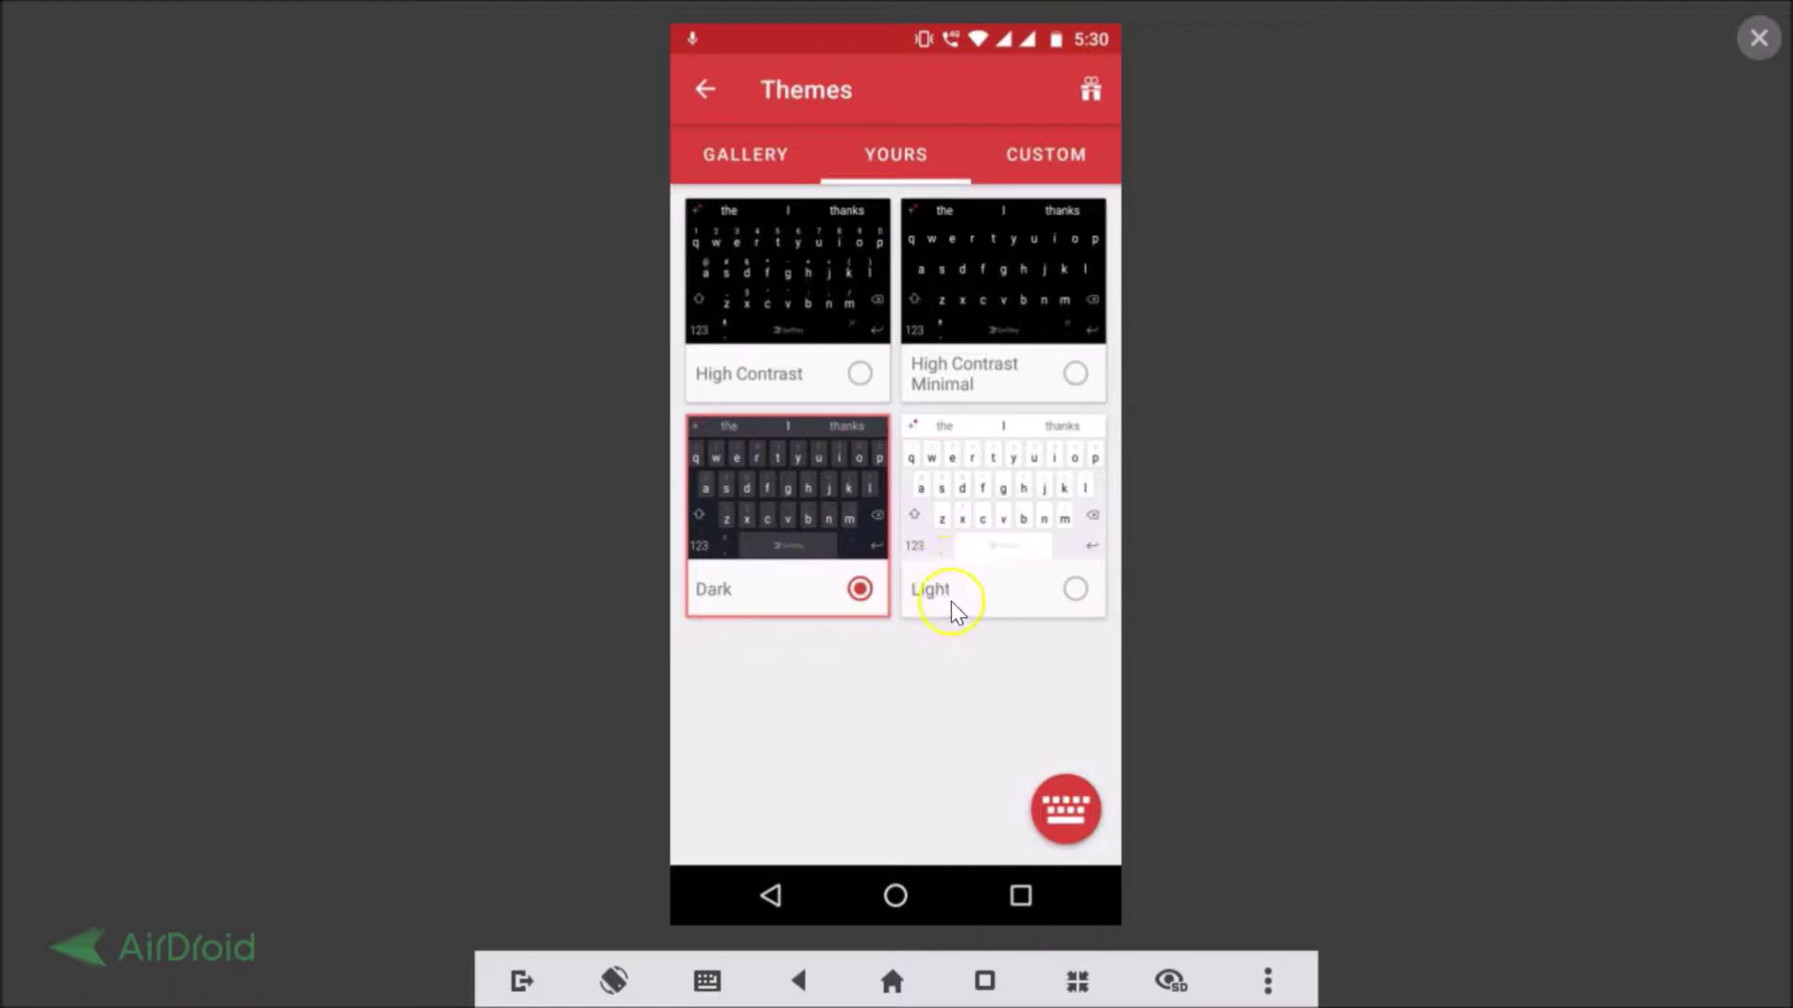
click(1074, 590)
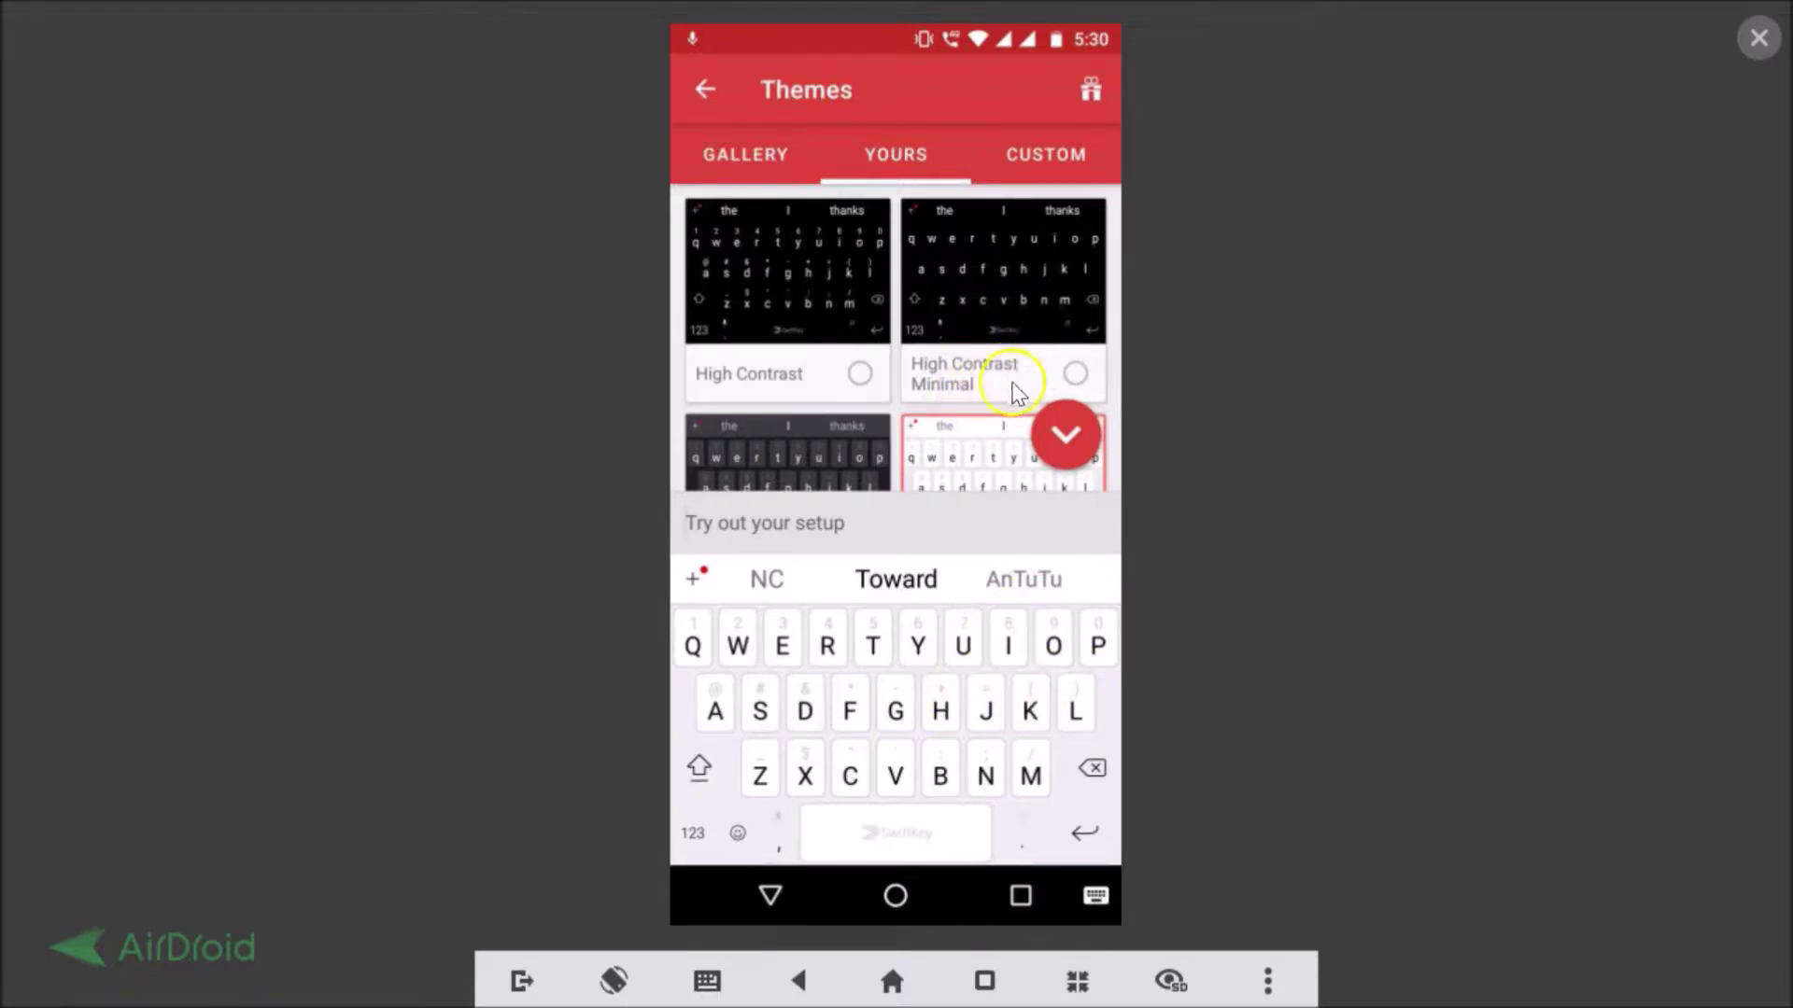
click(1007, 342)
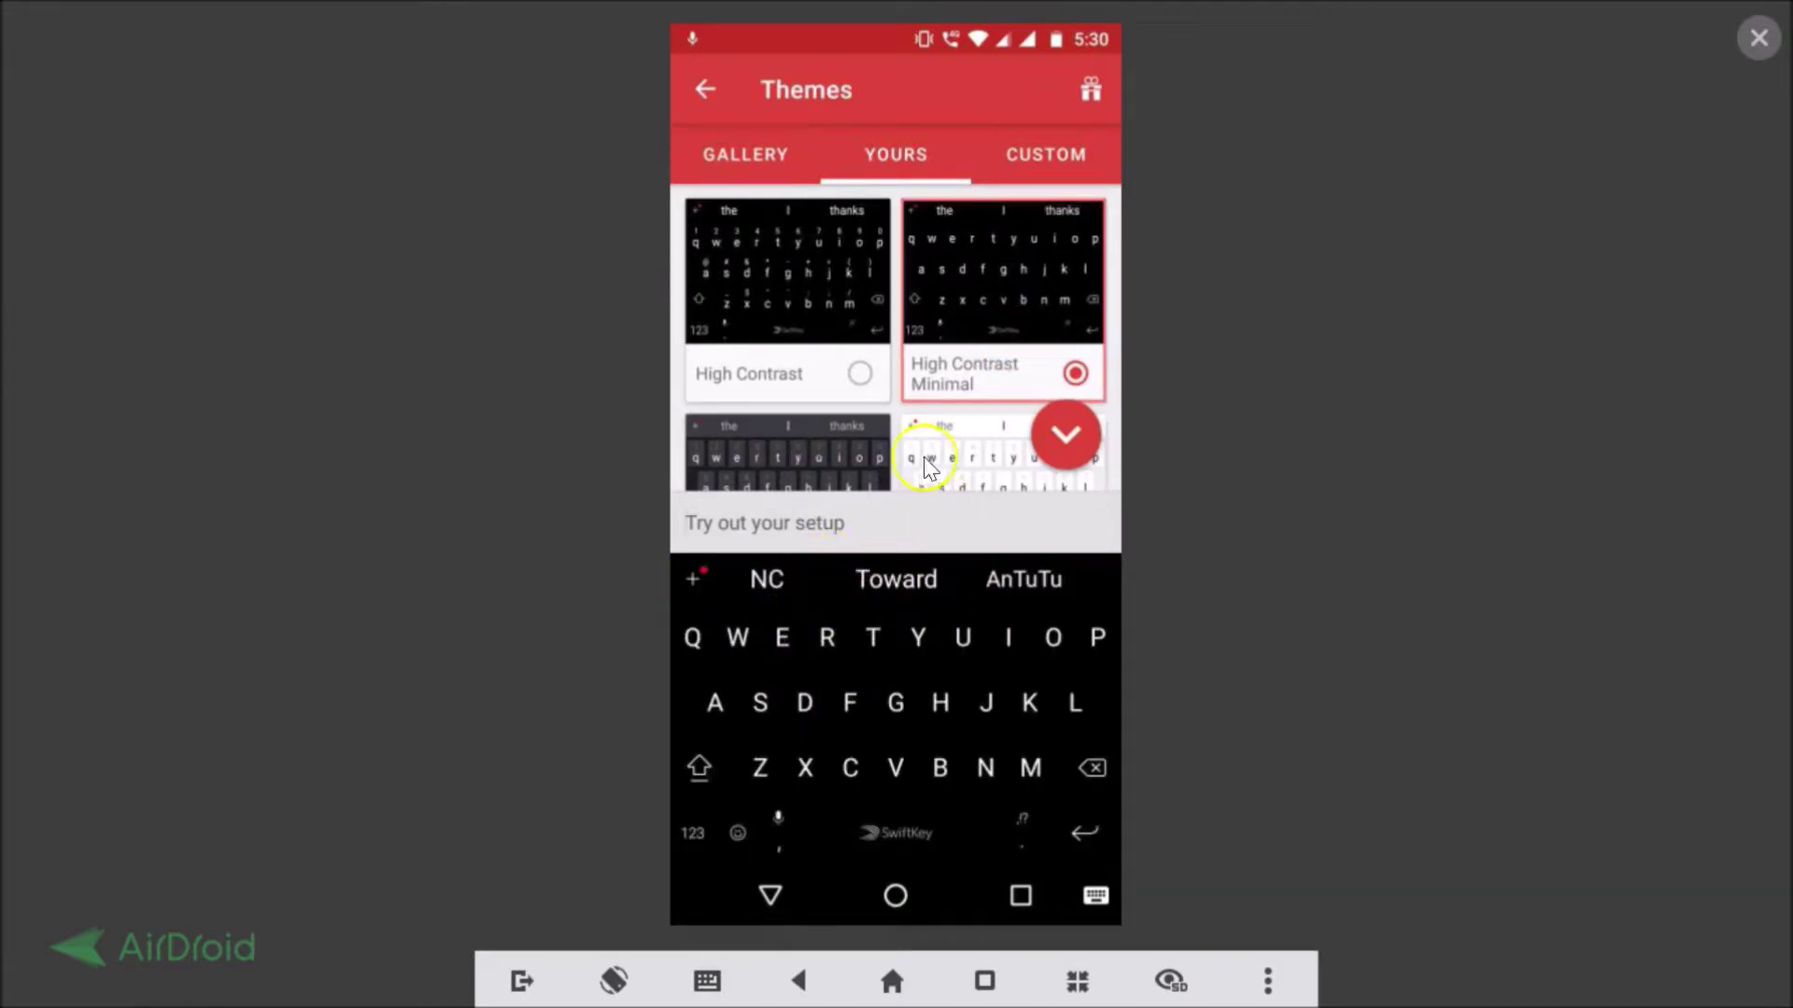
click(754, 166)
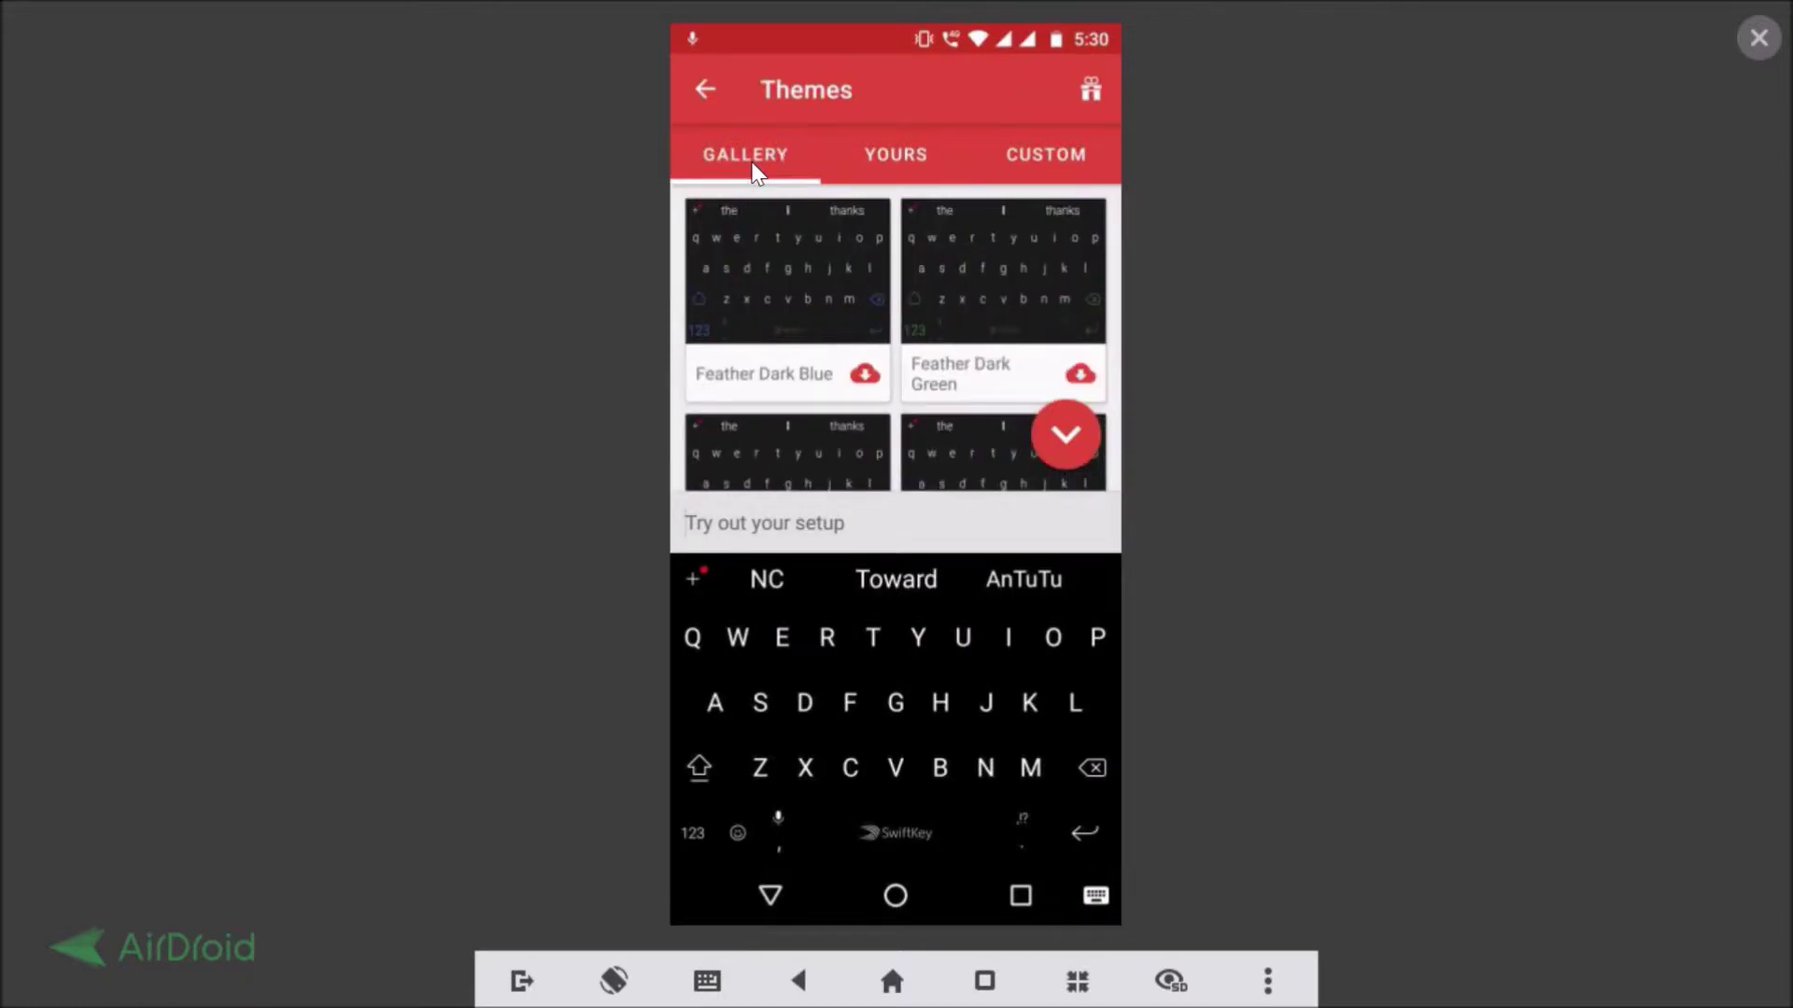
Hide the test keyboard and scroll the Gallery to the Lapis Lazuli and Magnetite cards
key(Escape)
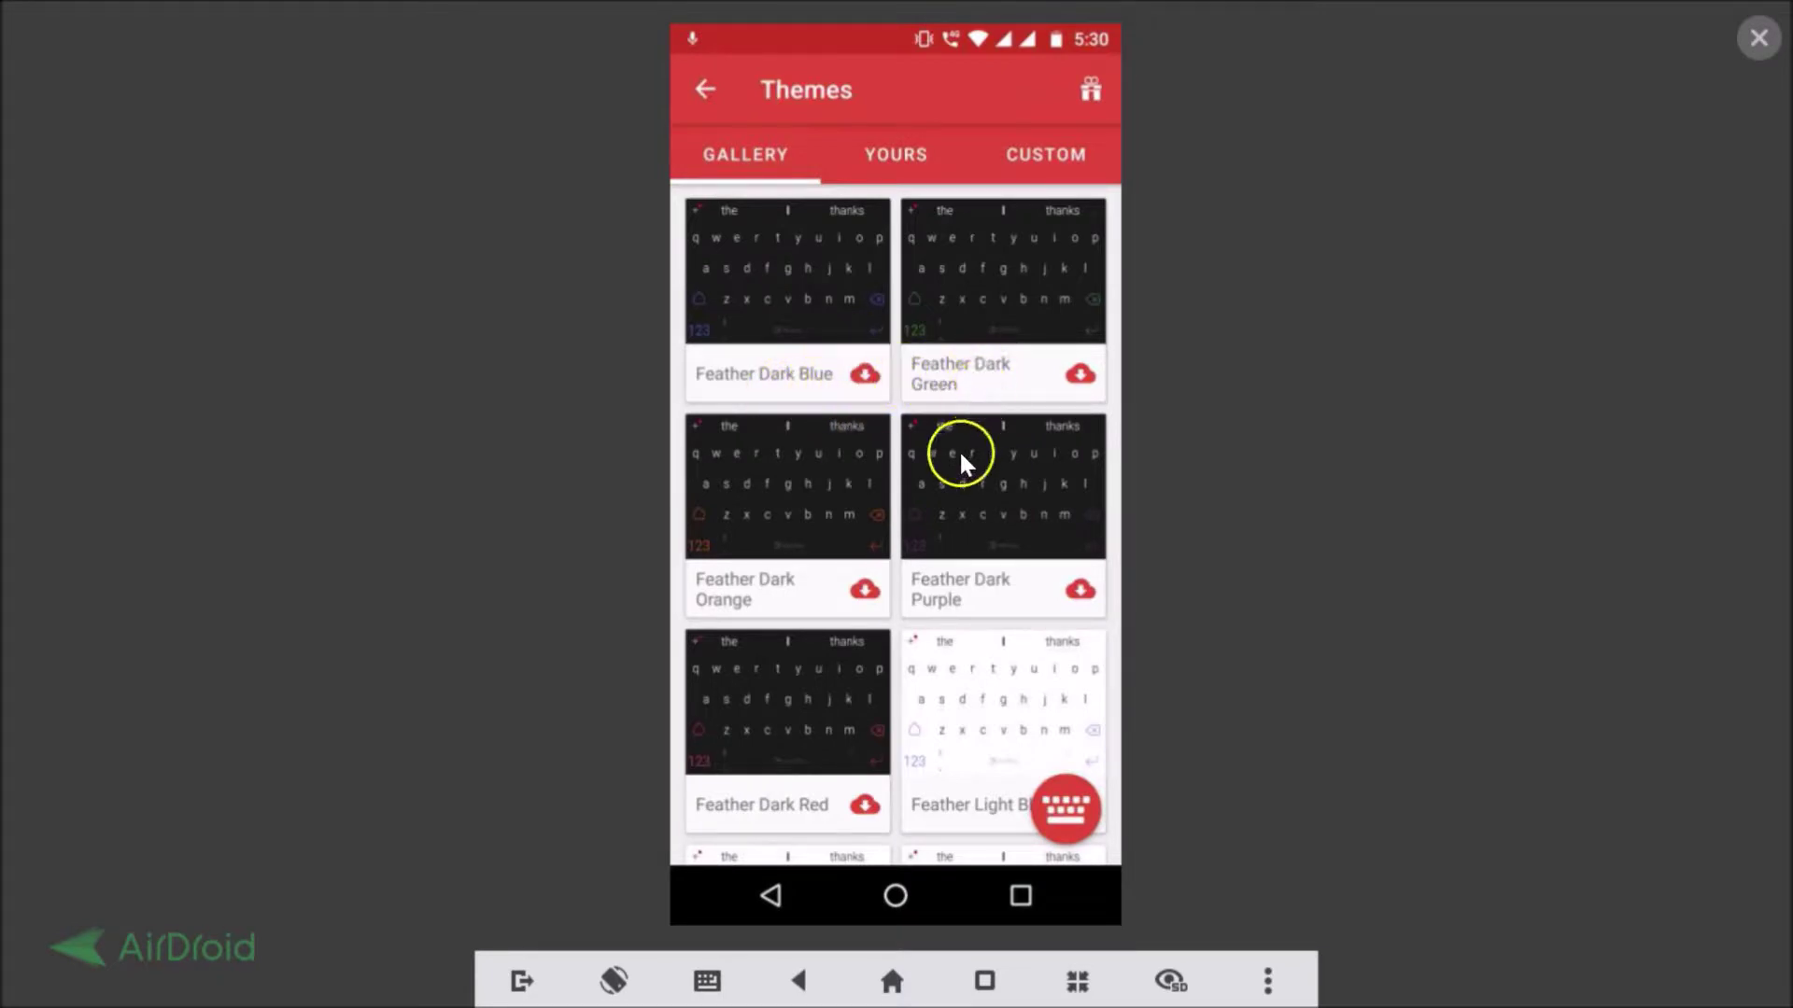
scroll(960, 458, down, 5)
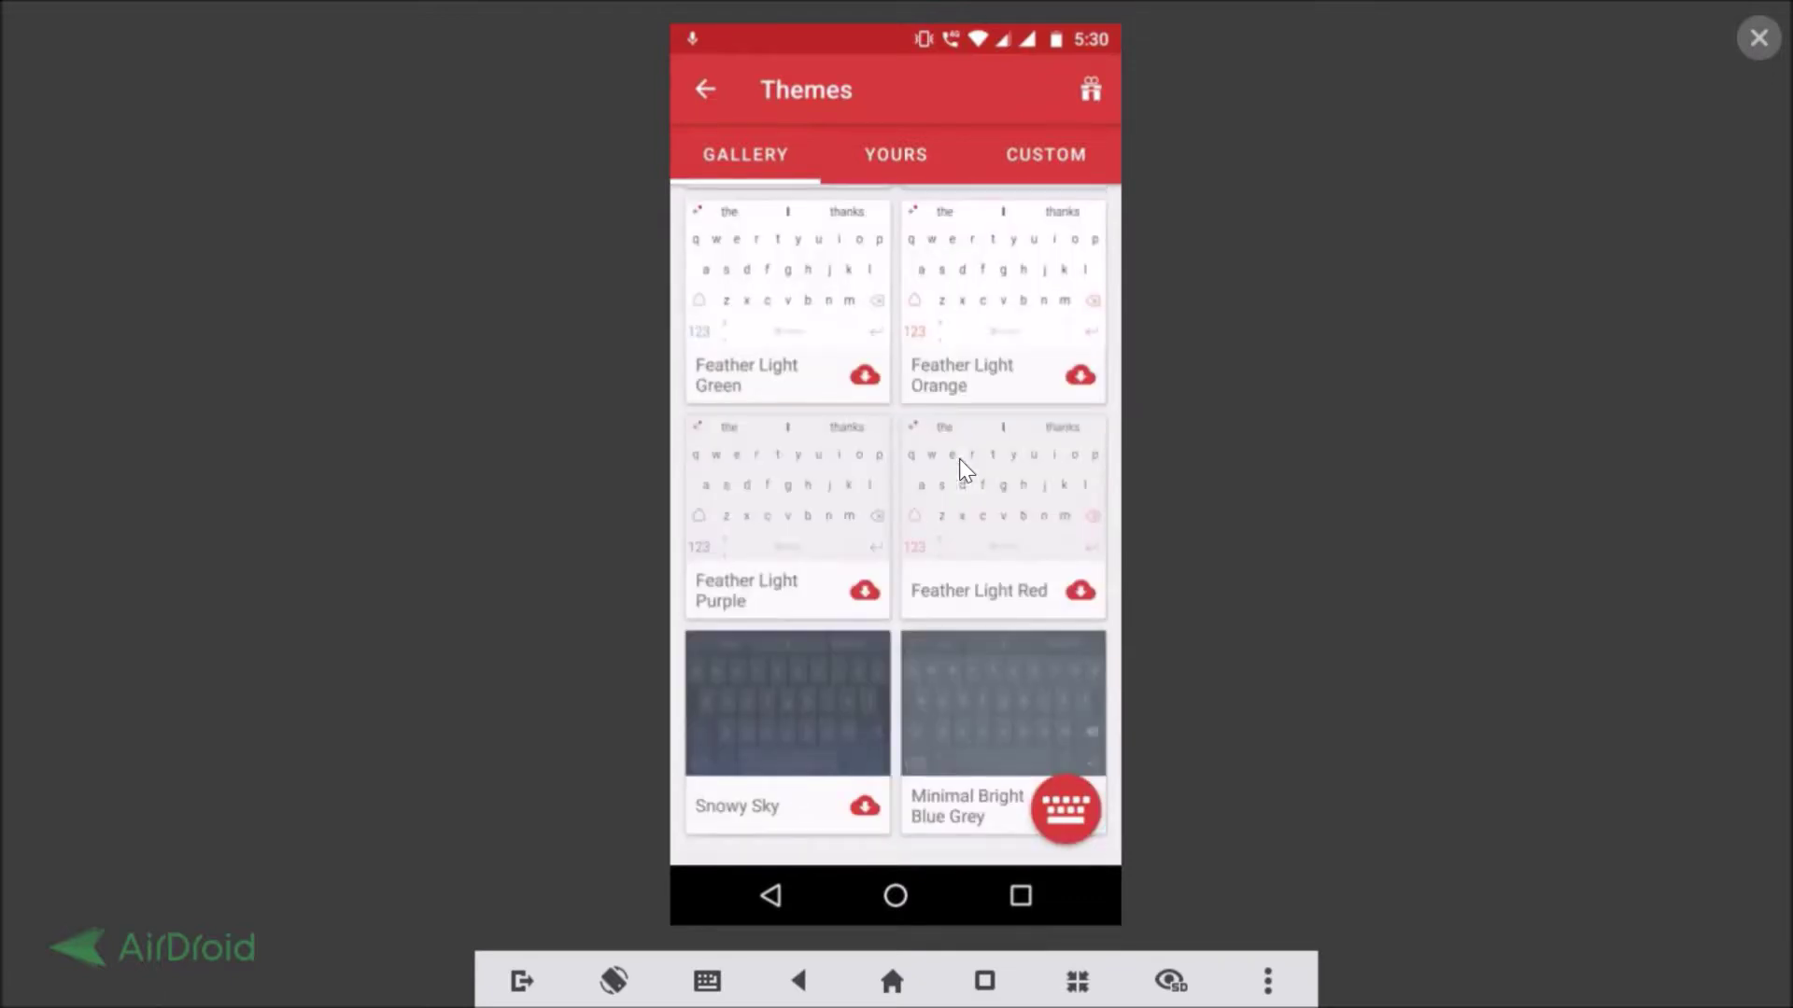
scroll(959, 458, down, 8)
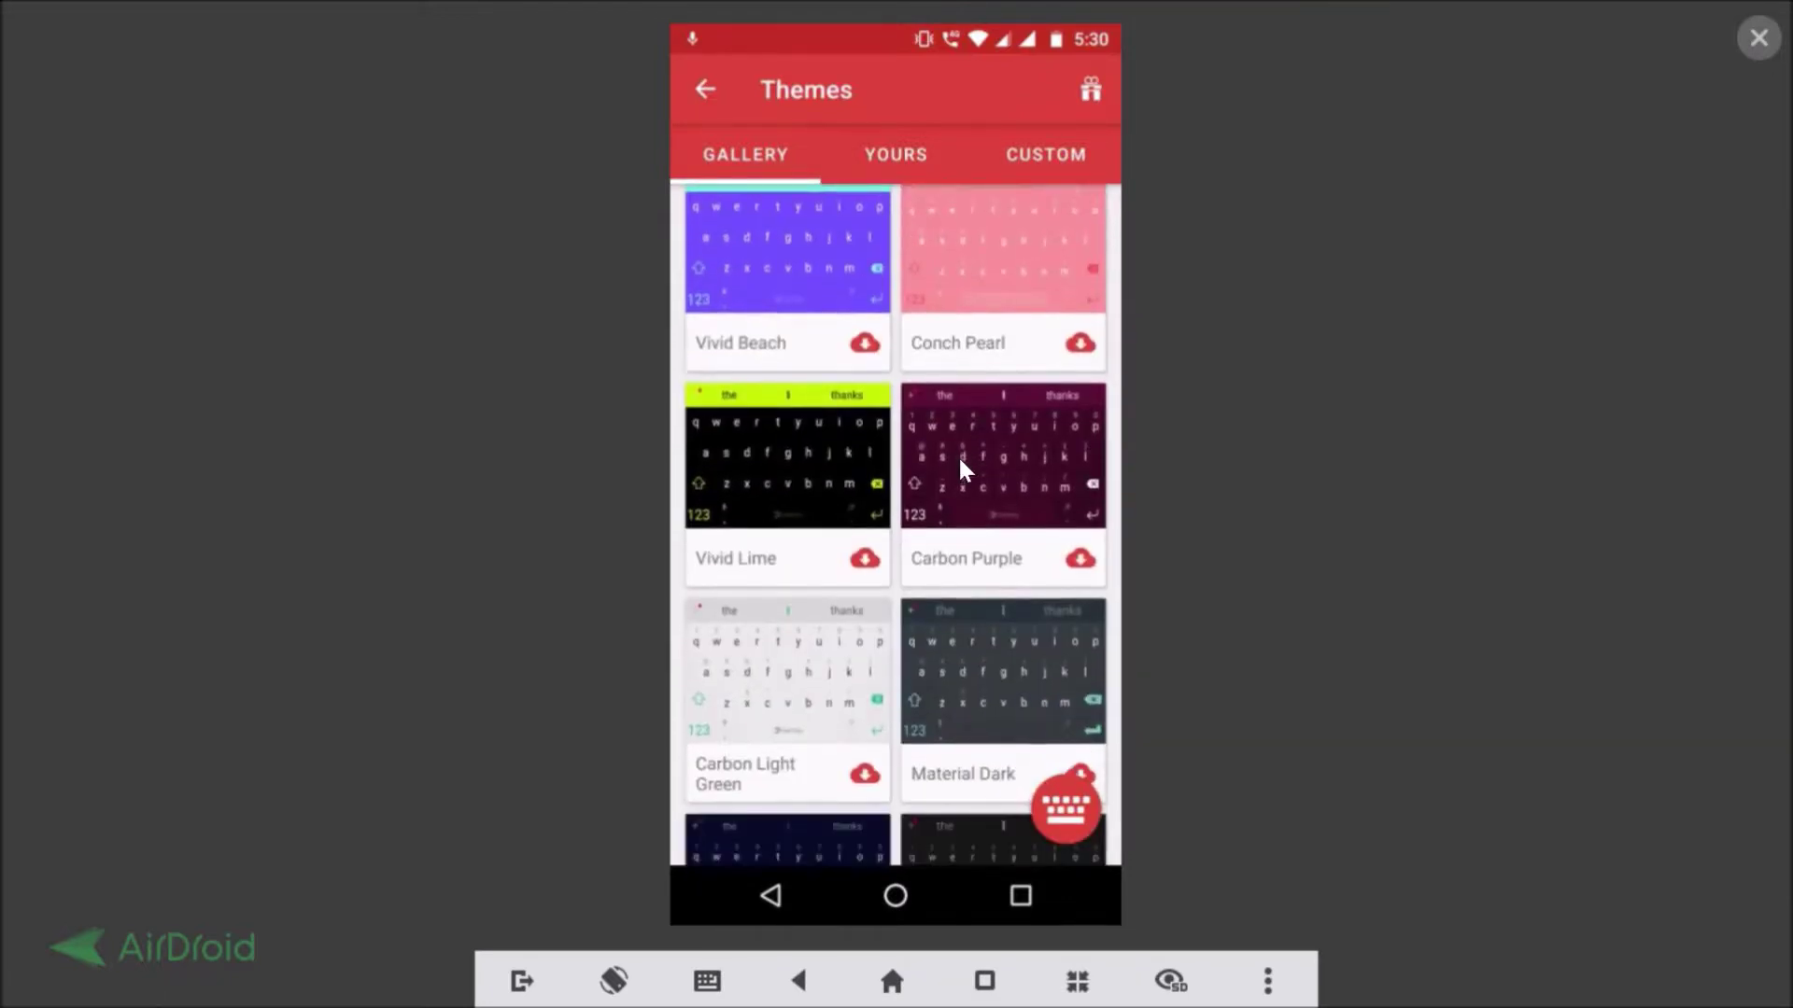
scroll(960, 458, down, 12)
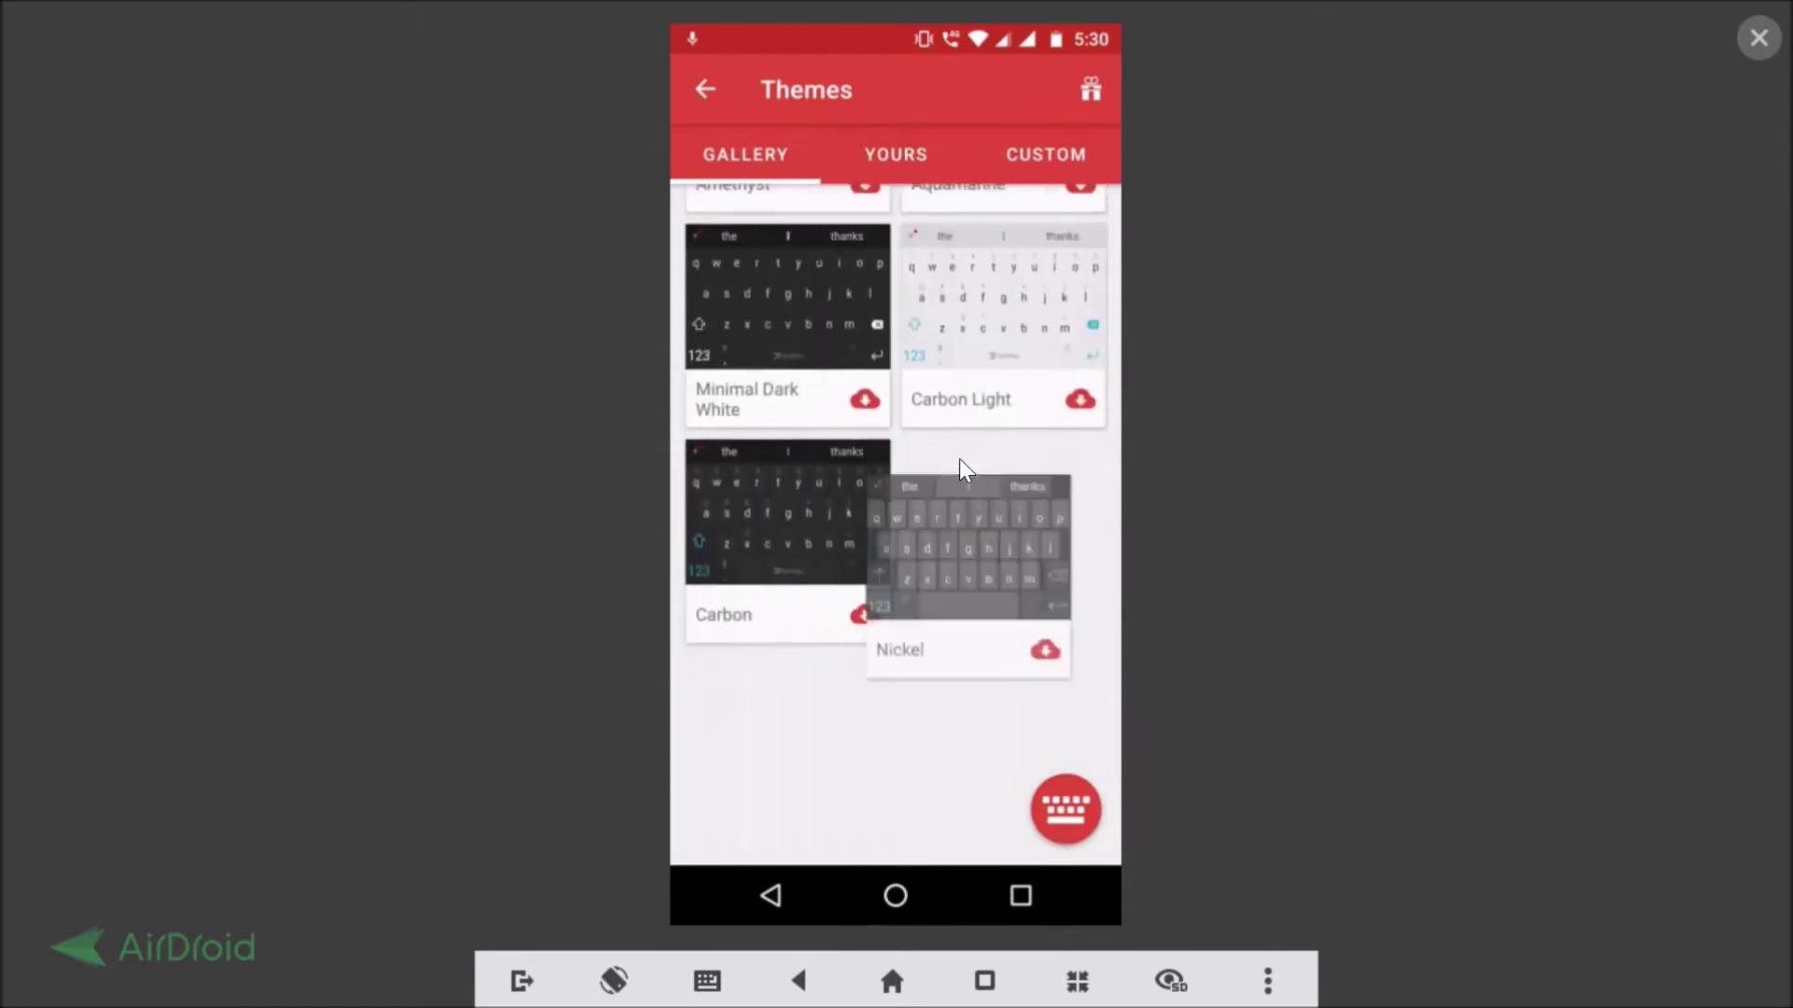
scroll(960, 457, down, 6)
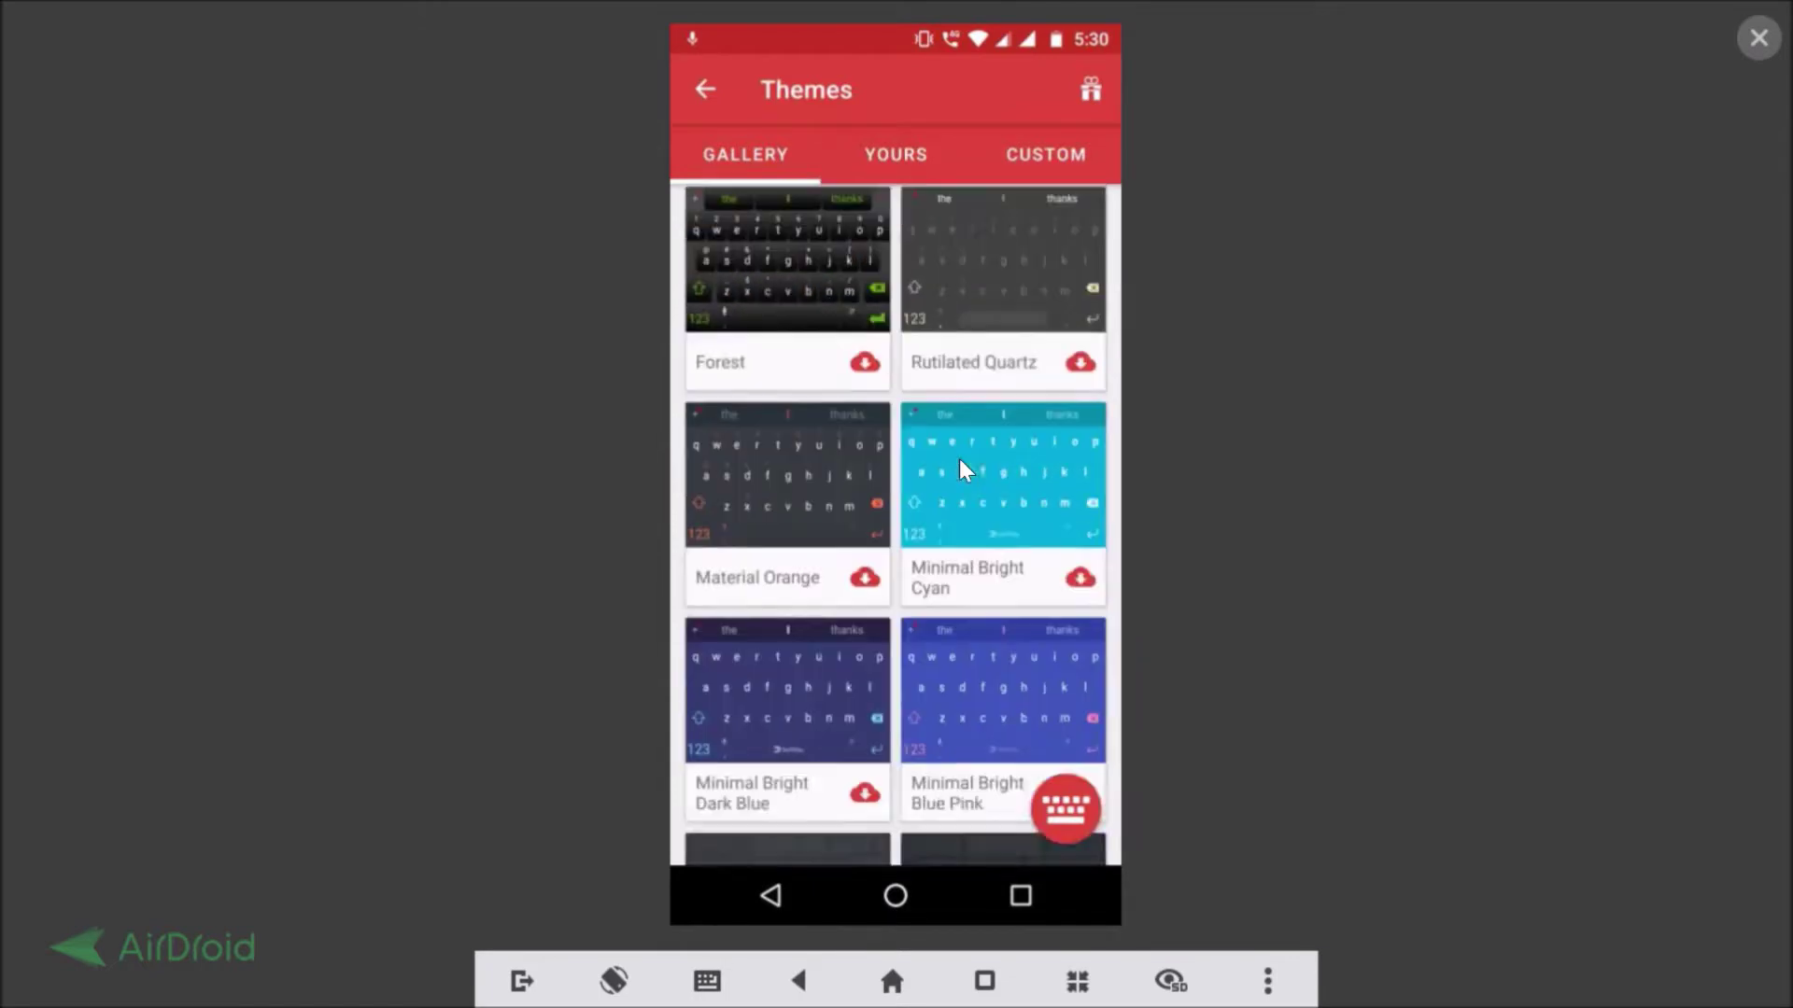
scroll(960, 457, down, 2)
scroll(960, 458, up, 7)
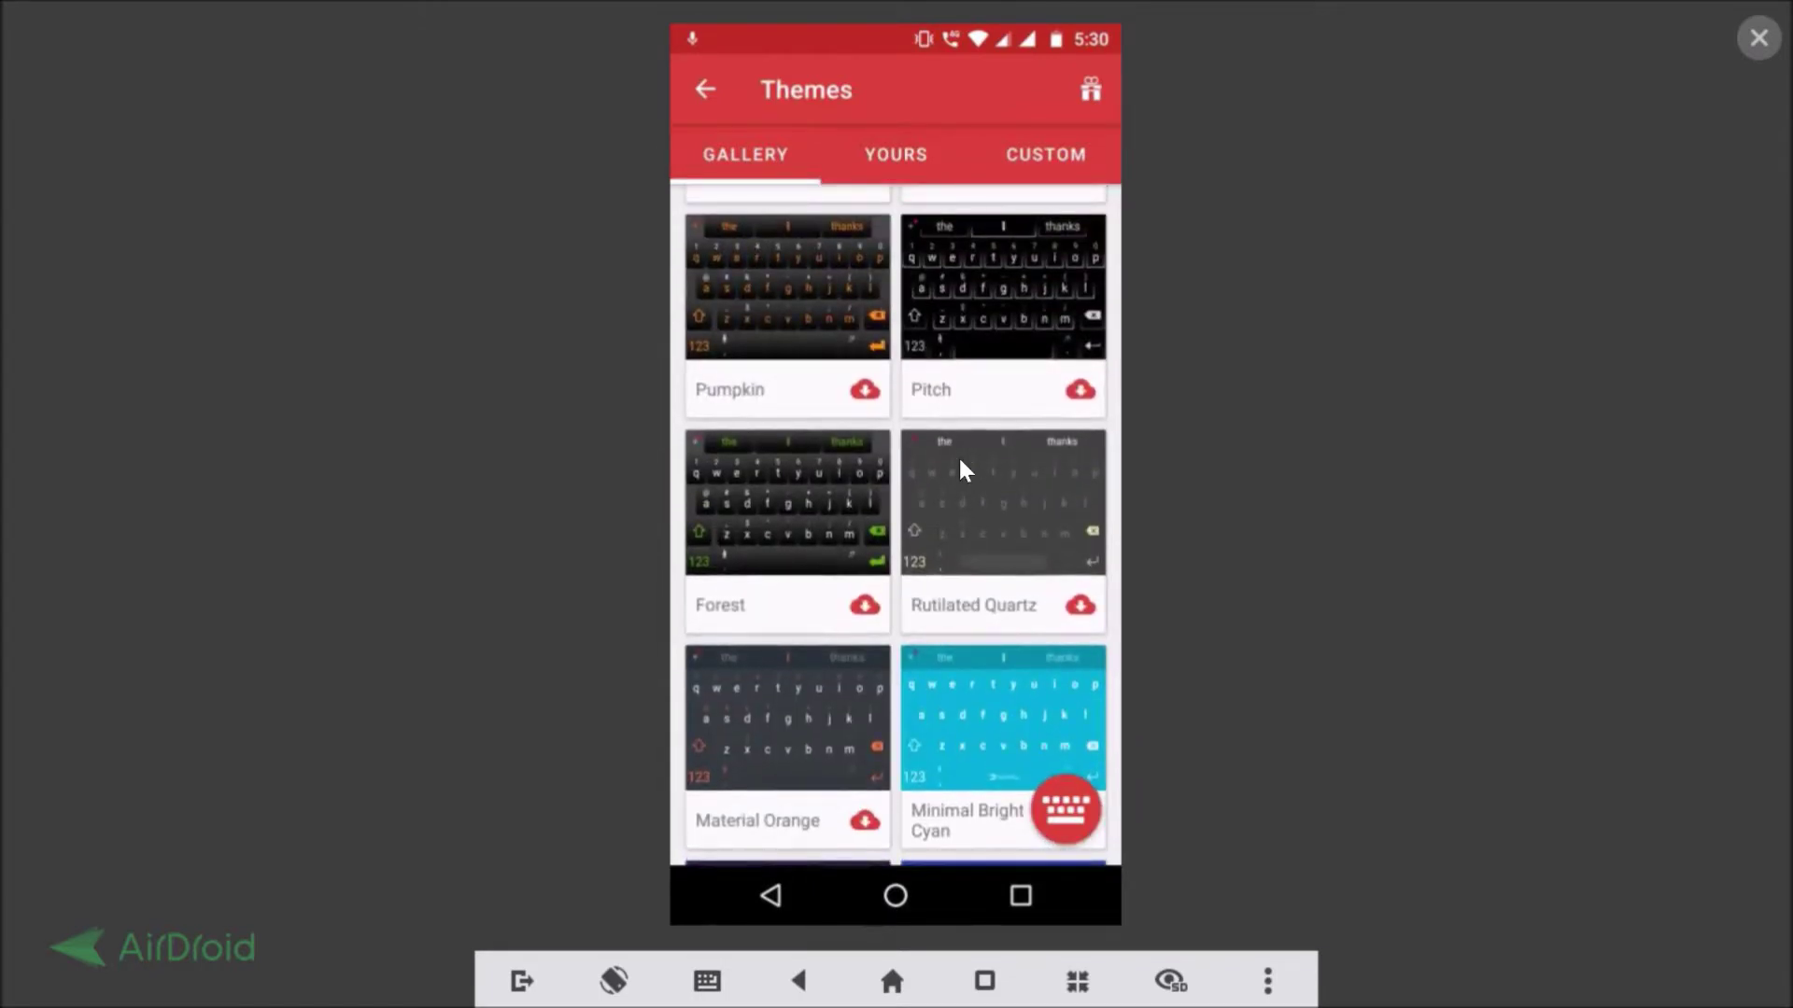
scroll(962, 467, up, 5)
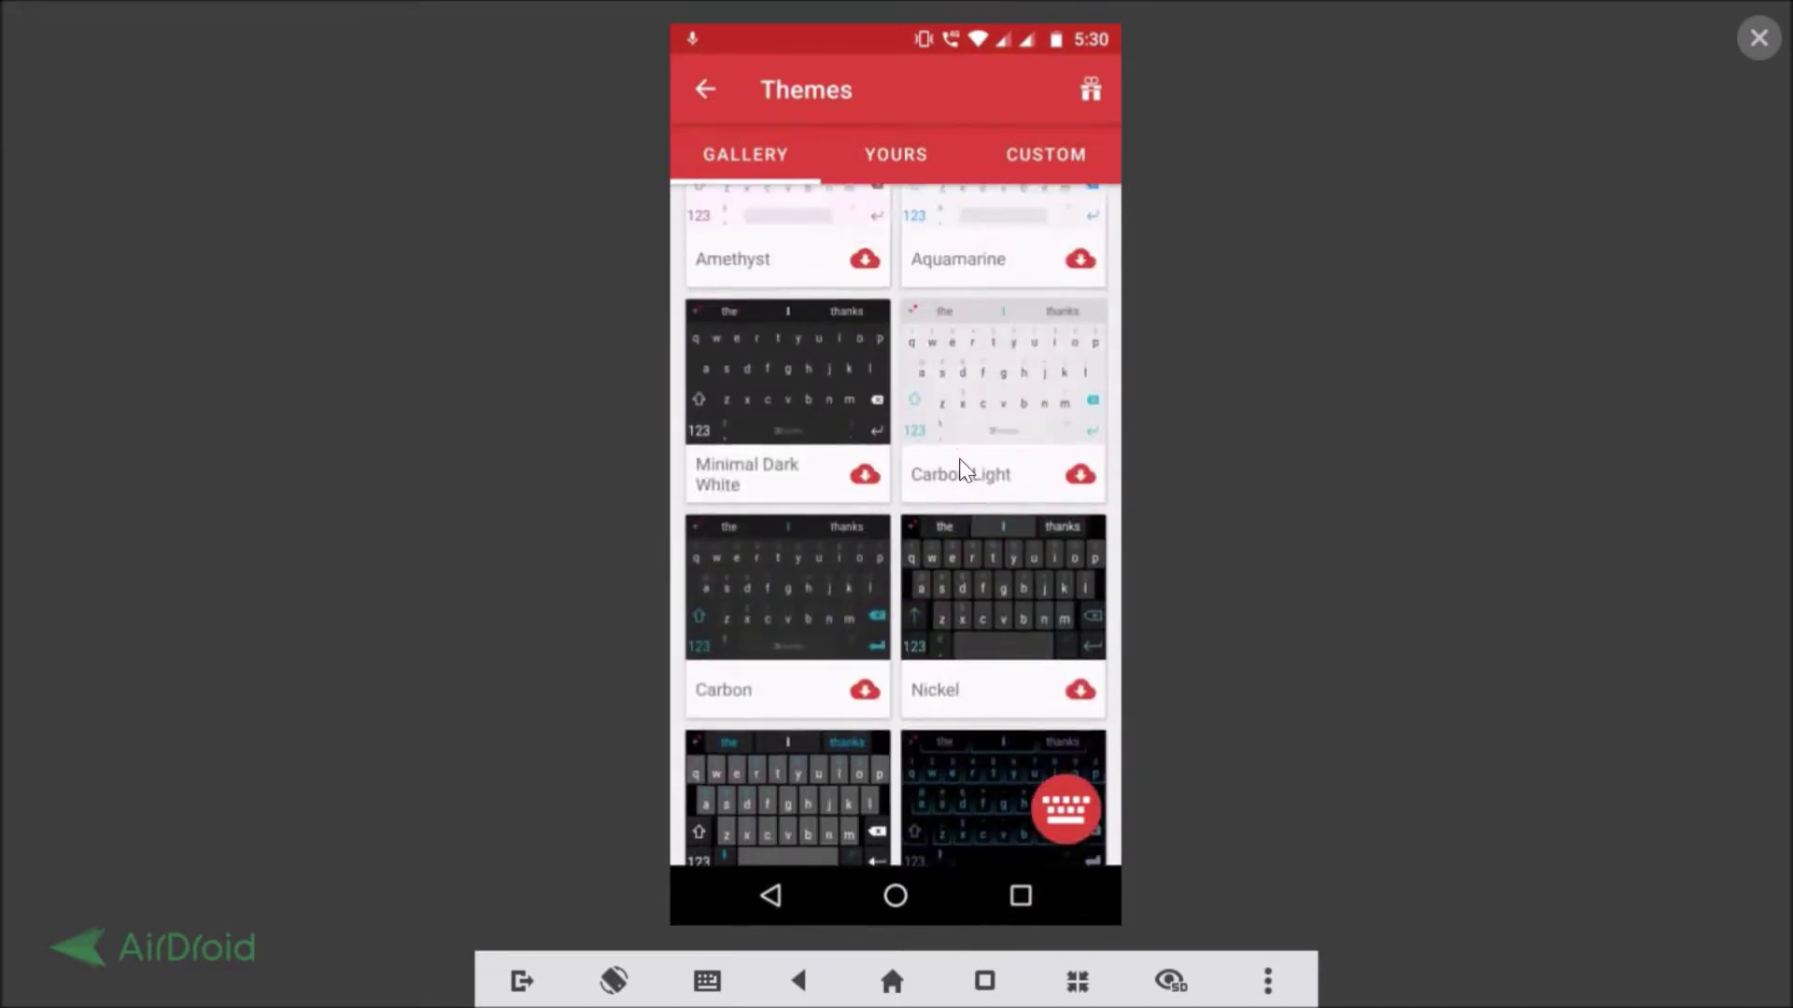
scroll(962, 464, up, 9)
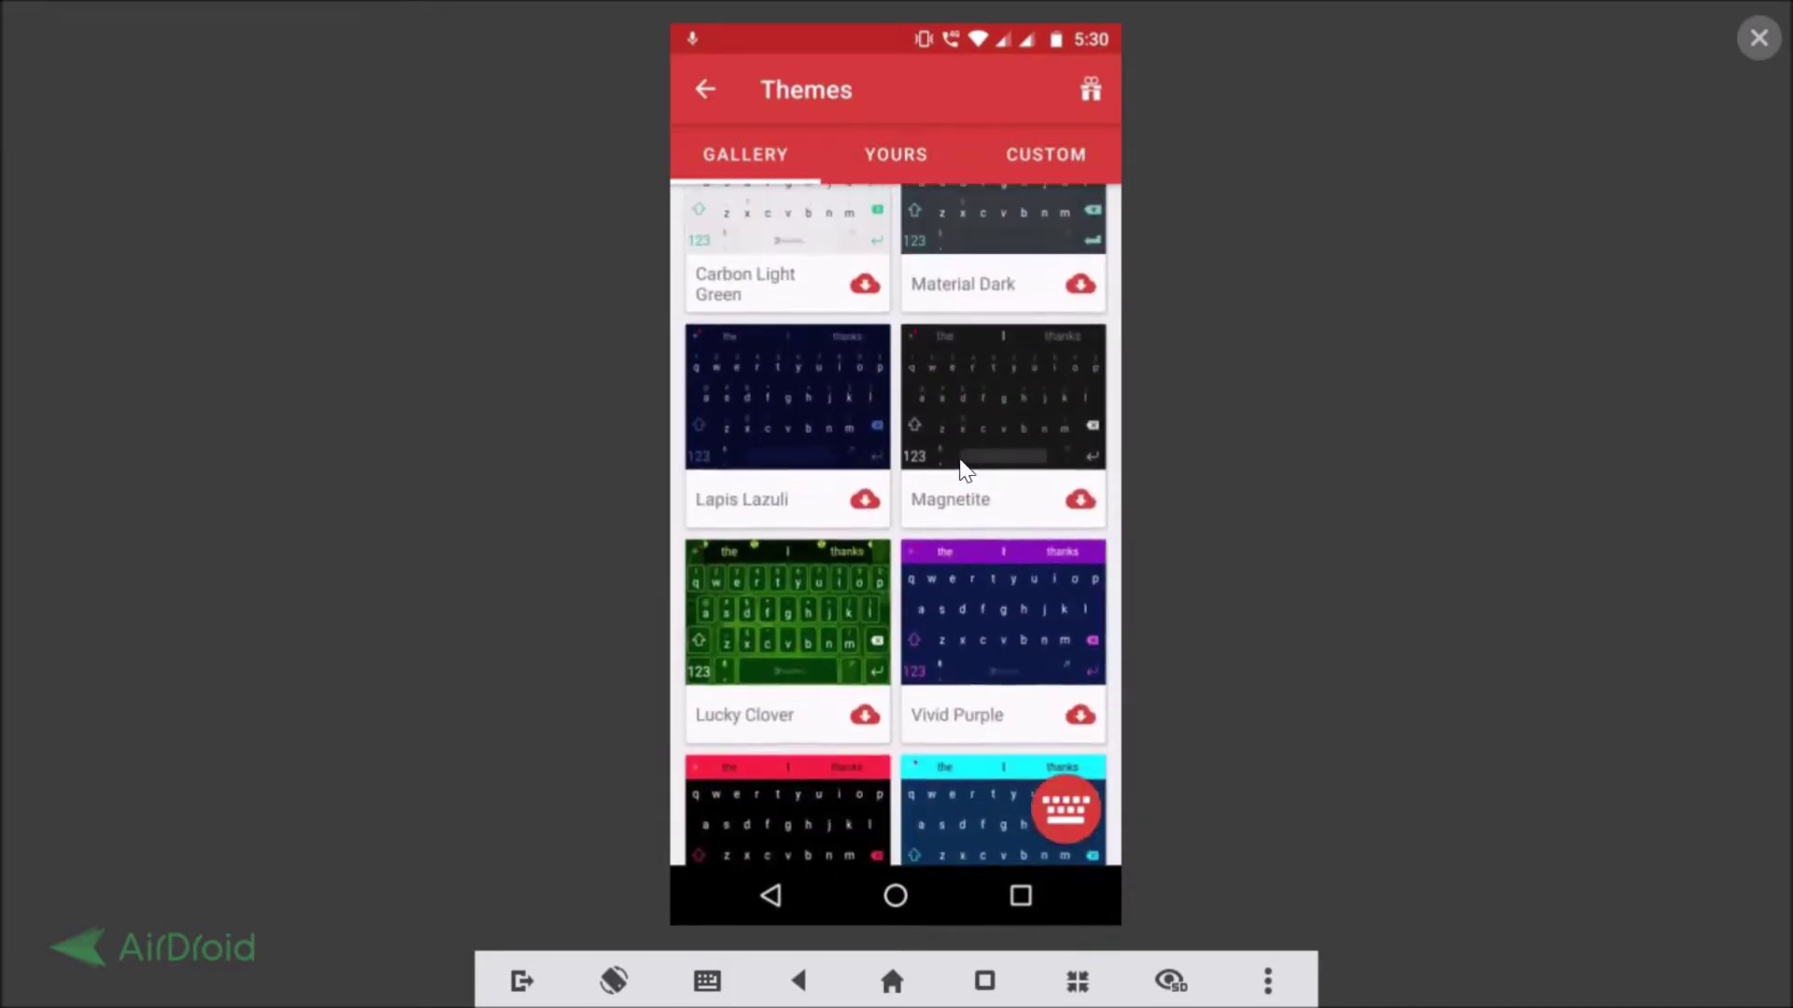
click(814, 373)
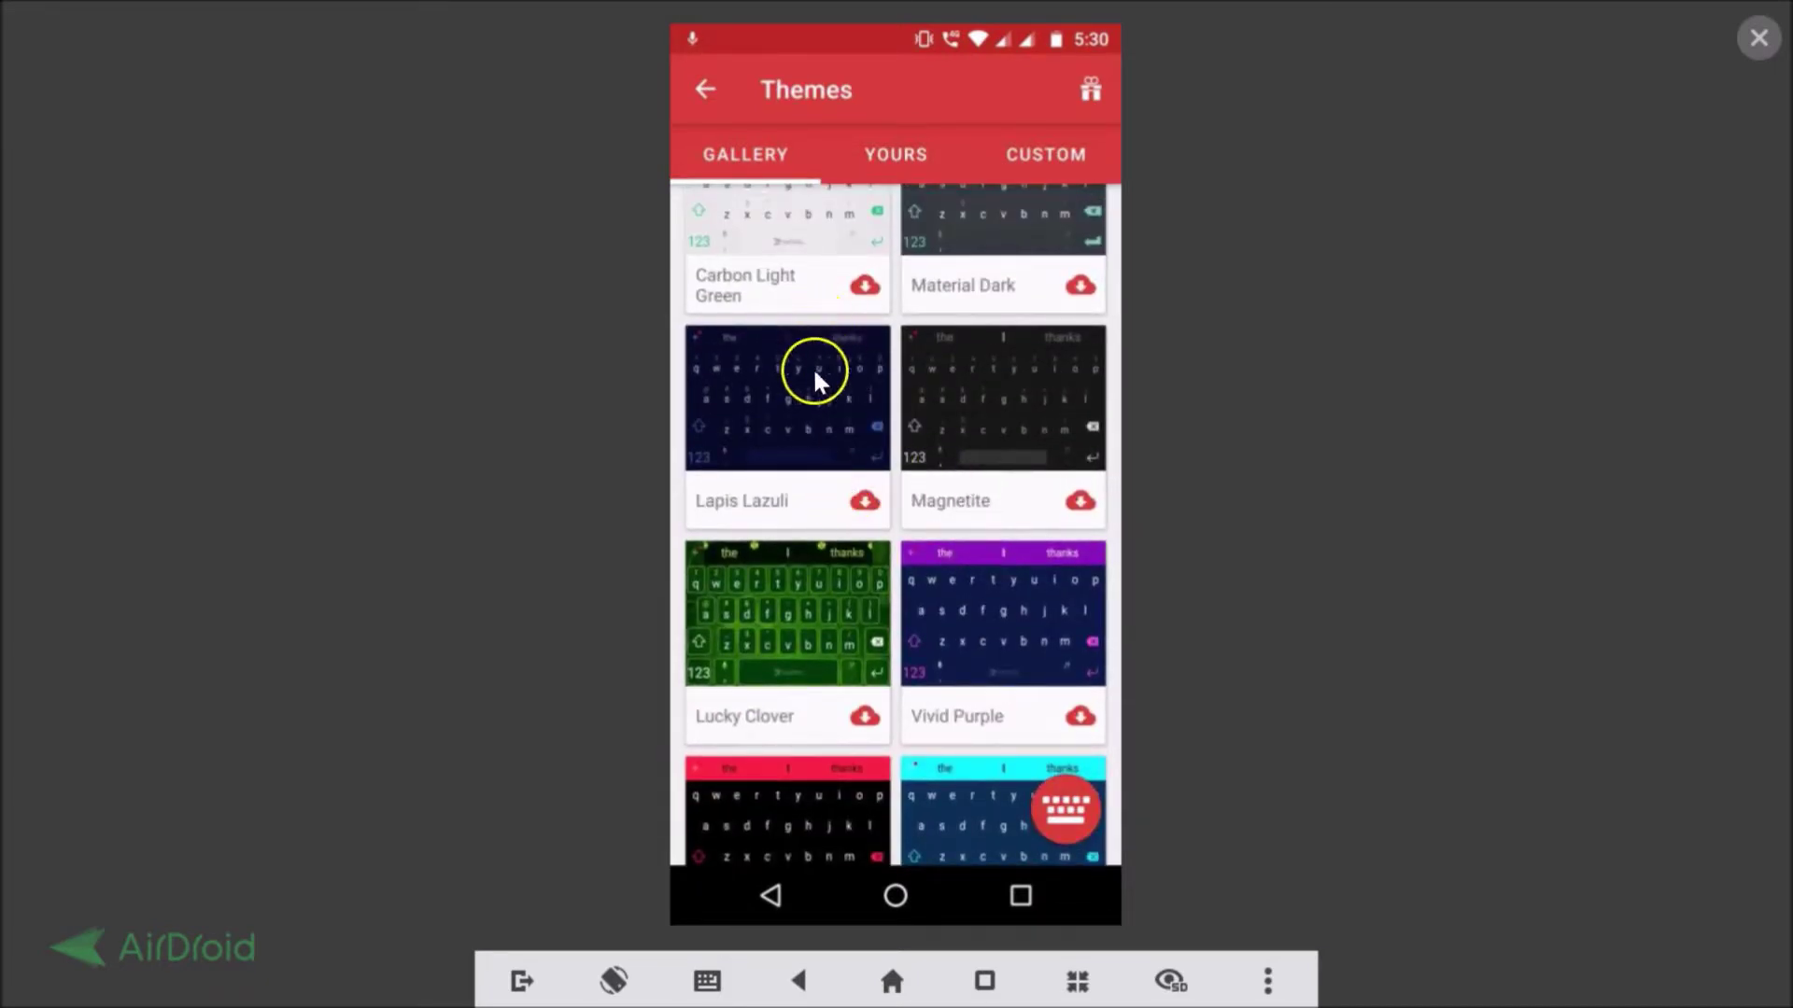
Download Lapis Lazuli, signing in to SwiftKey with the existing Google account
click(837, 472)
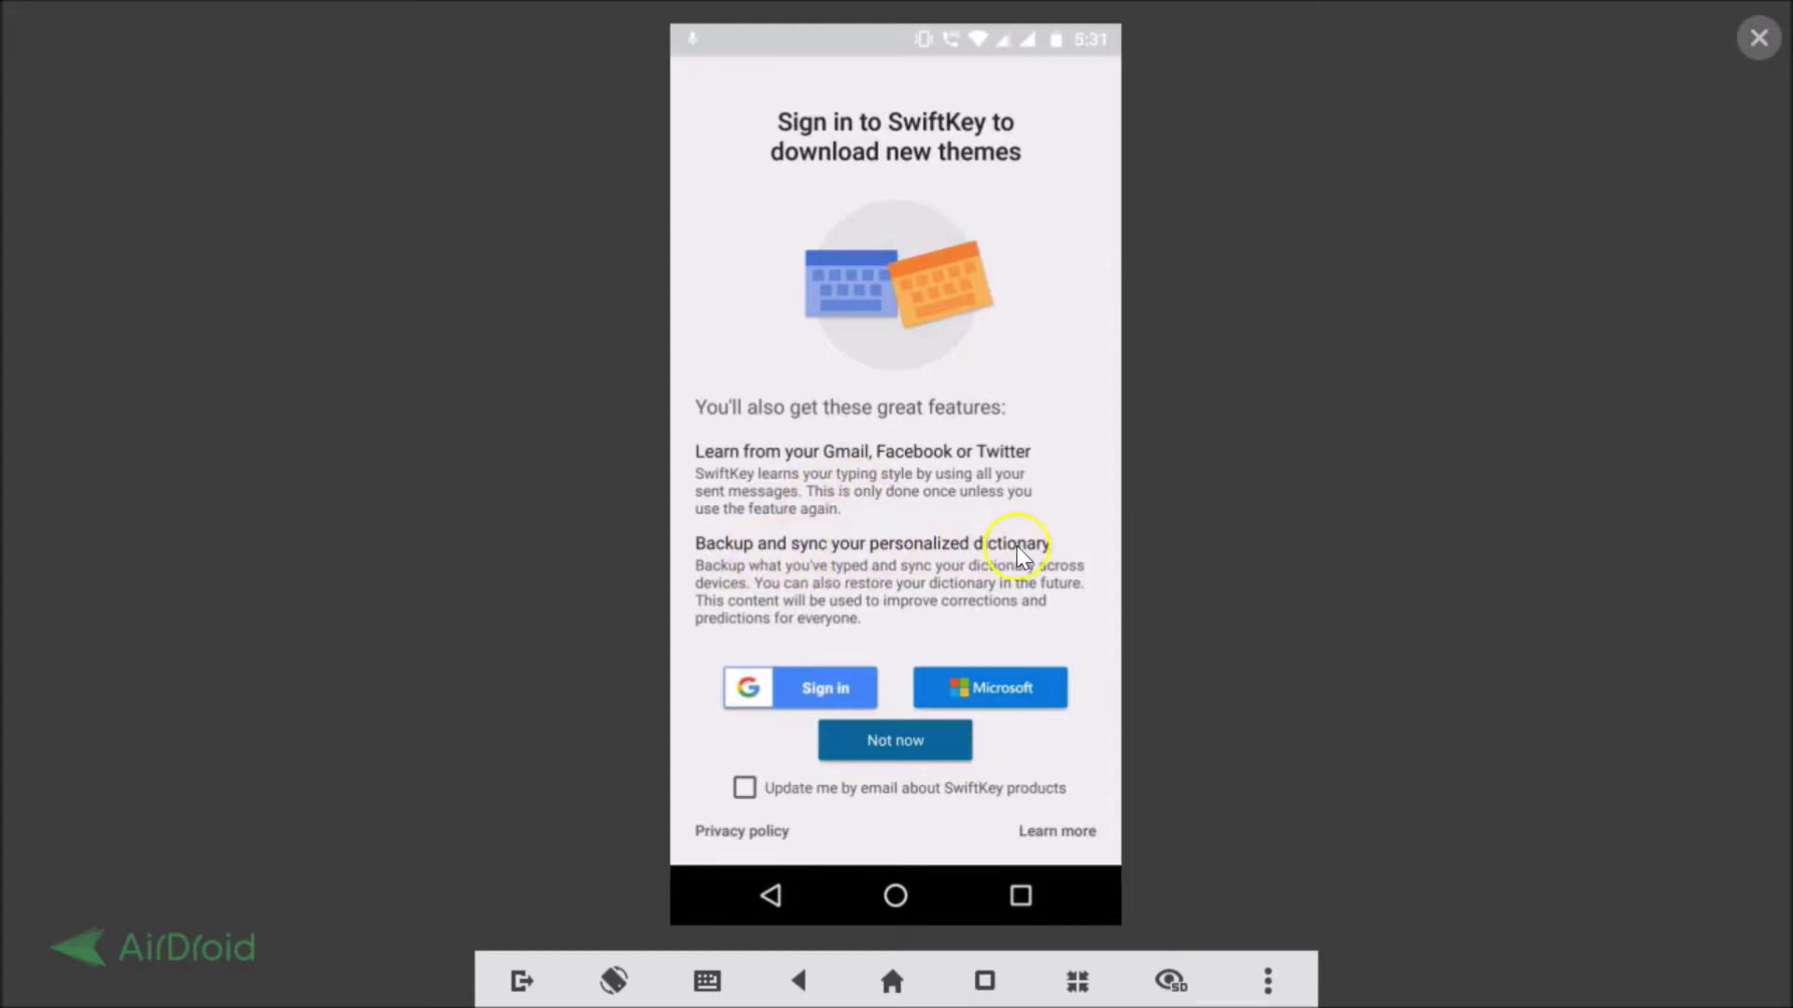
click(805, 687)
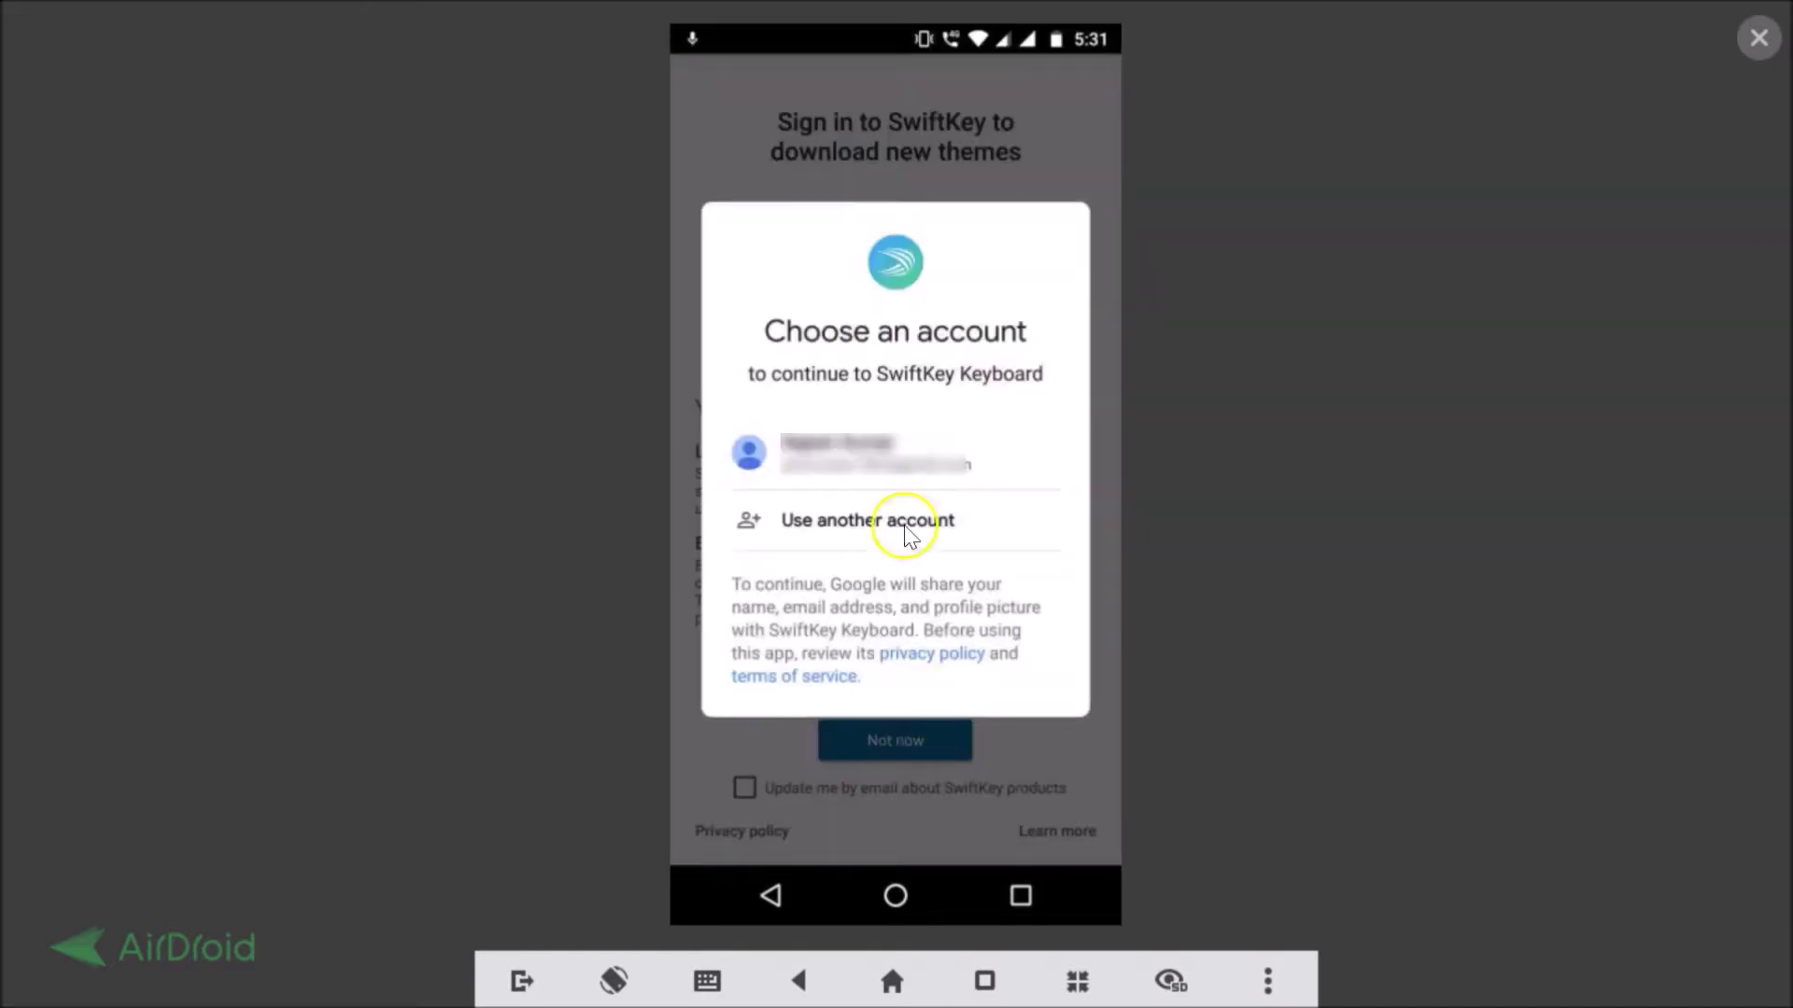
click(862, 472)
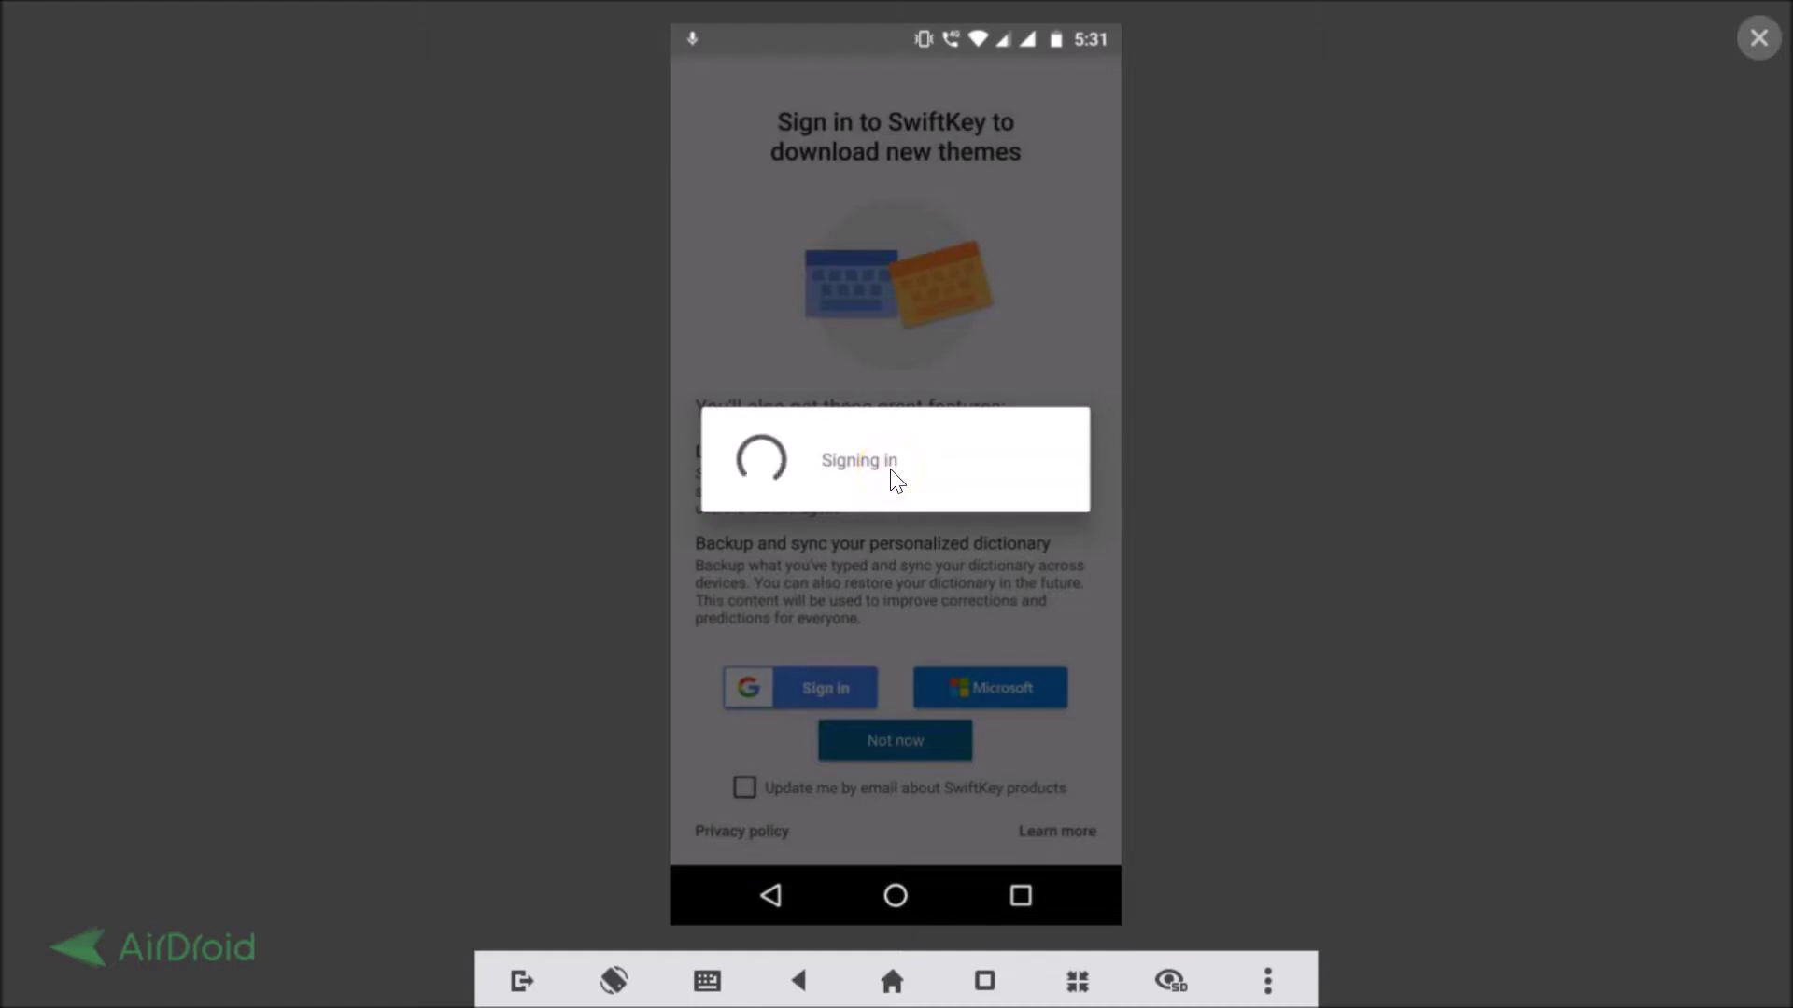
Leave SwiftKey after the download and bring up the phone's app drawer
click(822, 448)
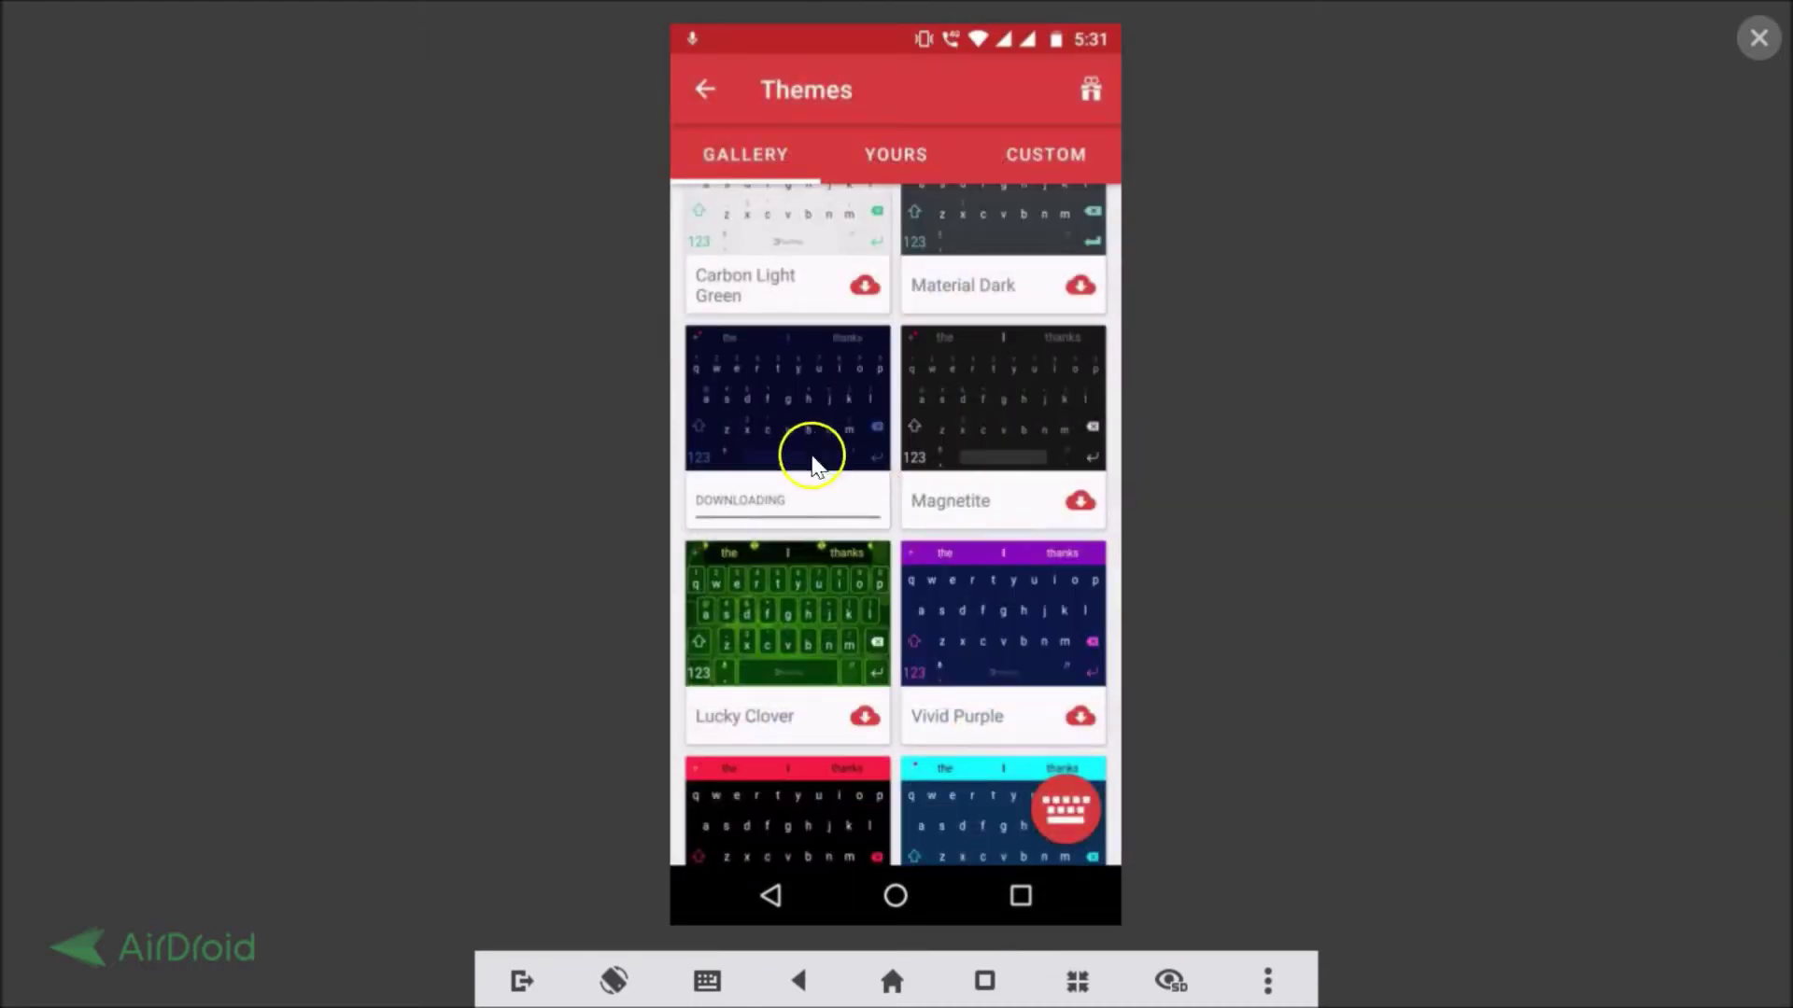
click(836, 471)
click(815, 515)
click(761, 521)
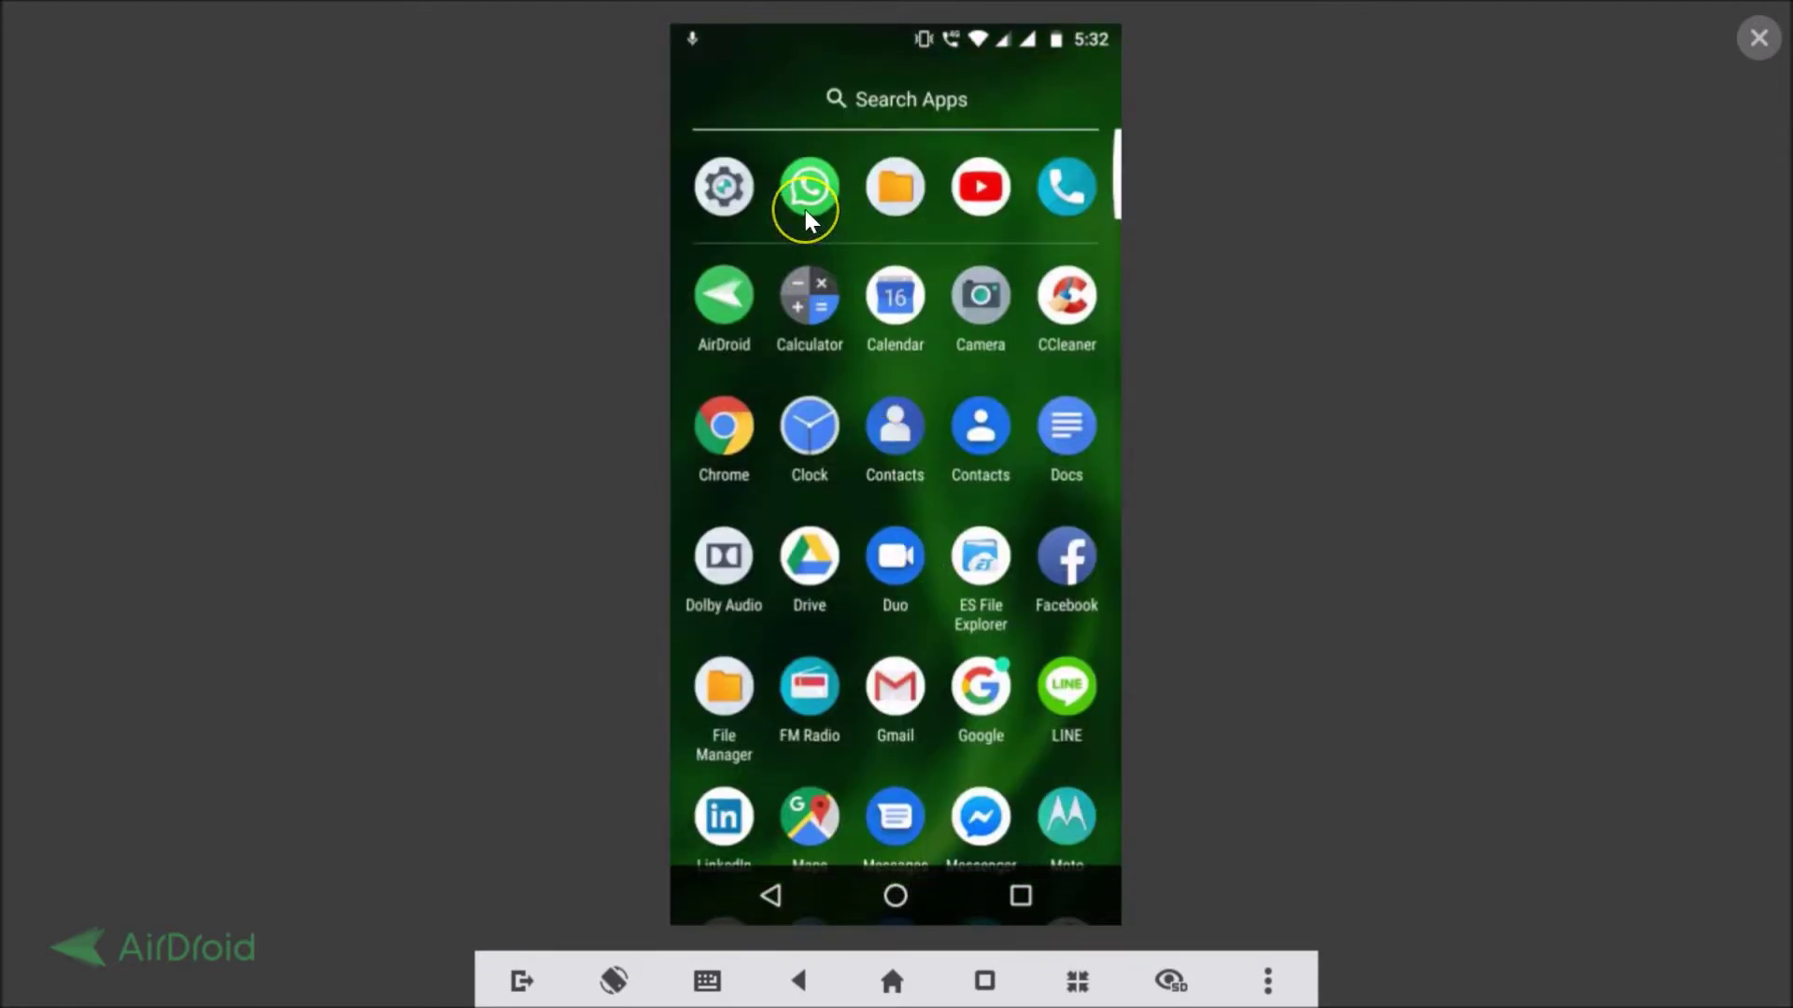
click(803, 205)
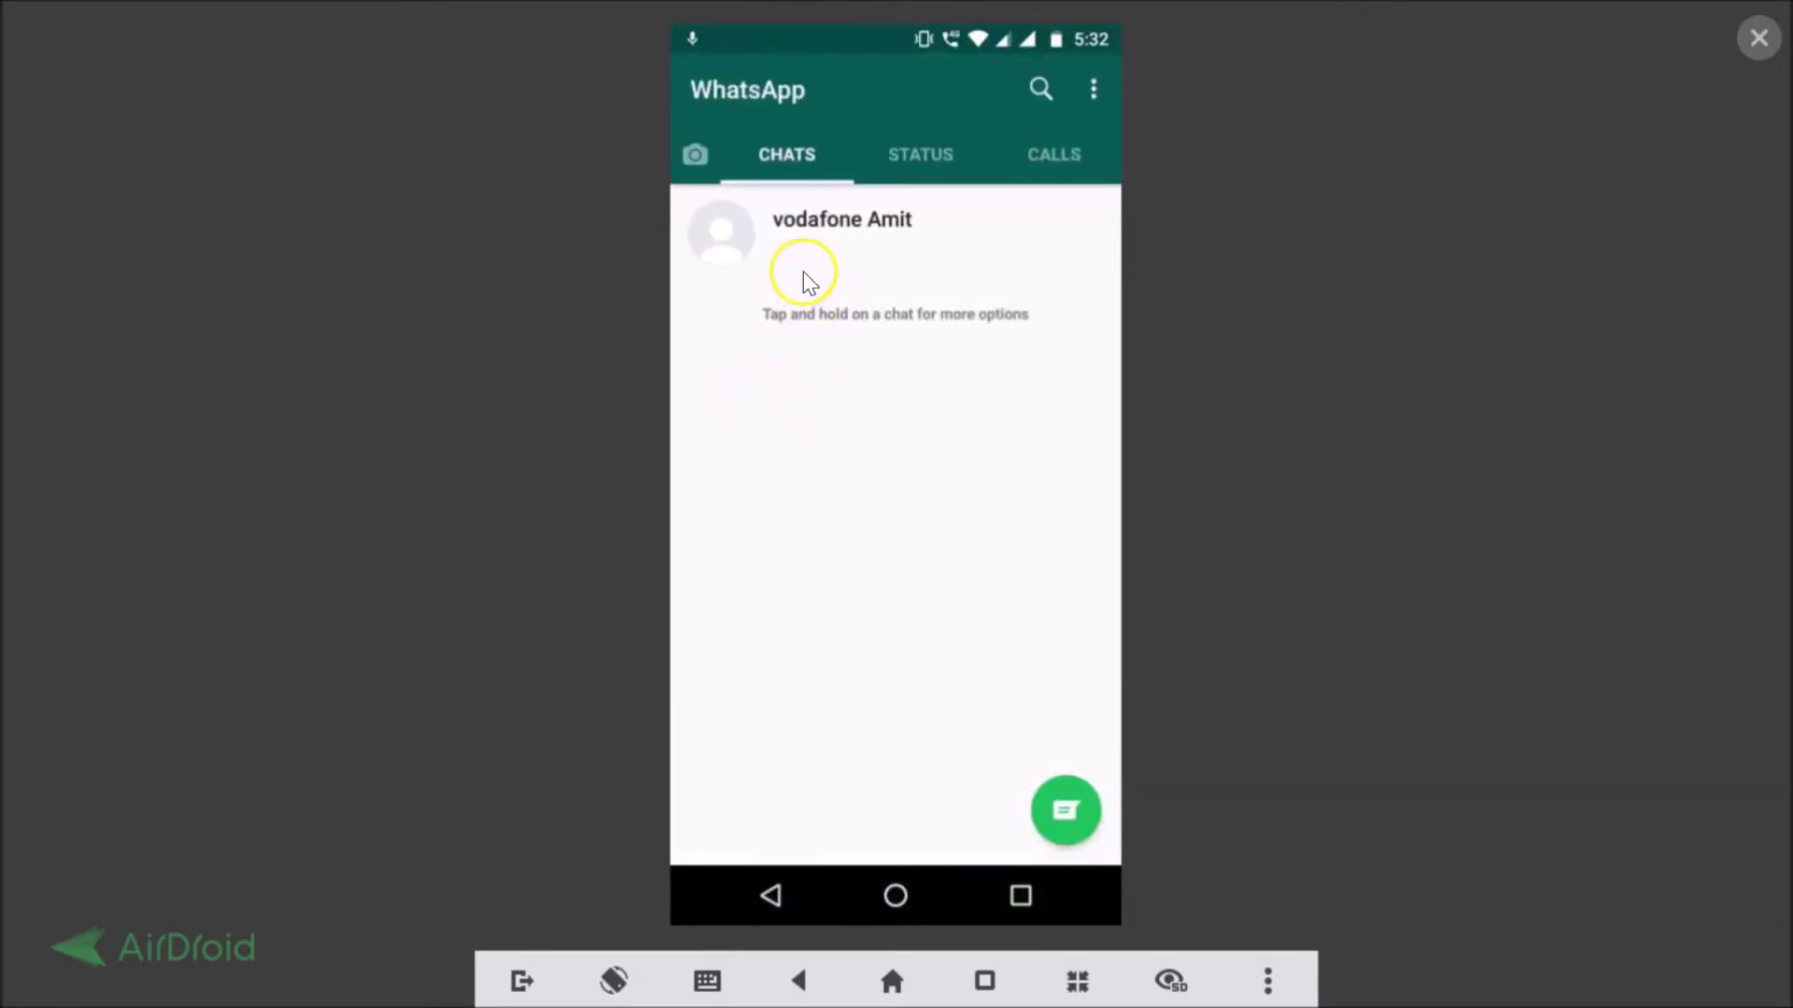
click(803, 254)
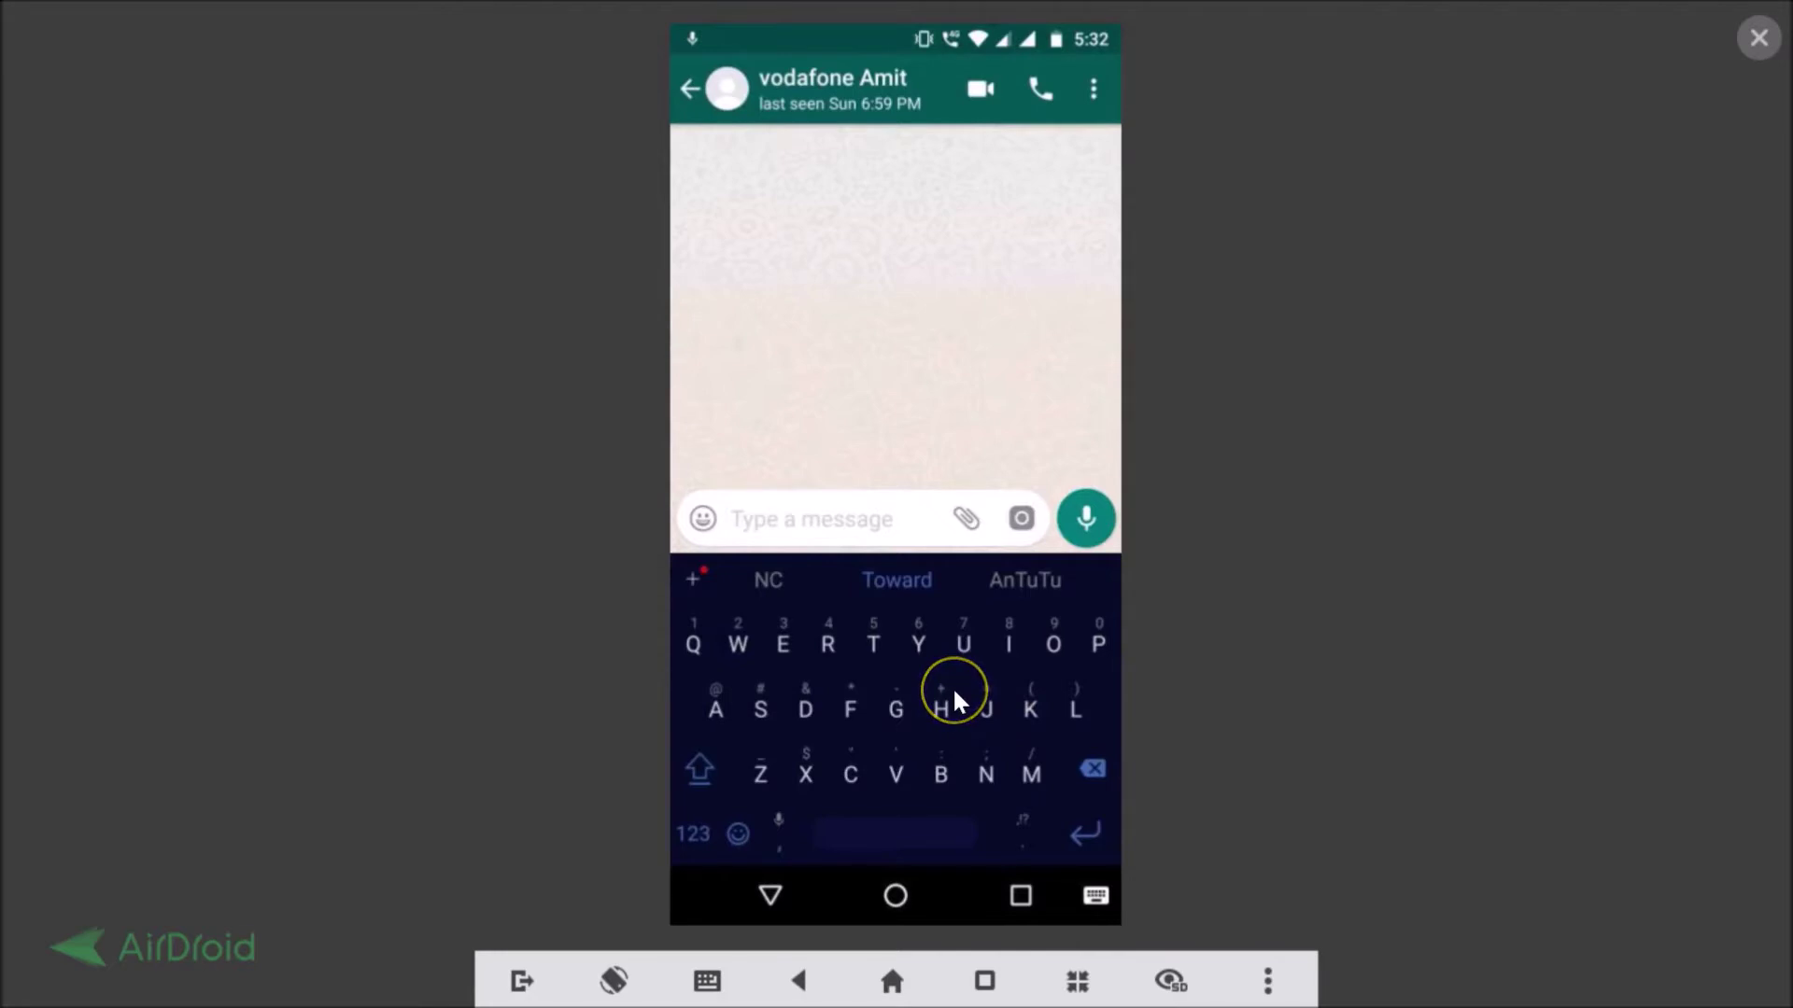
key(Escape)
key(Escape)
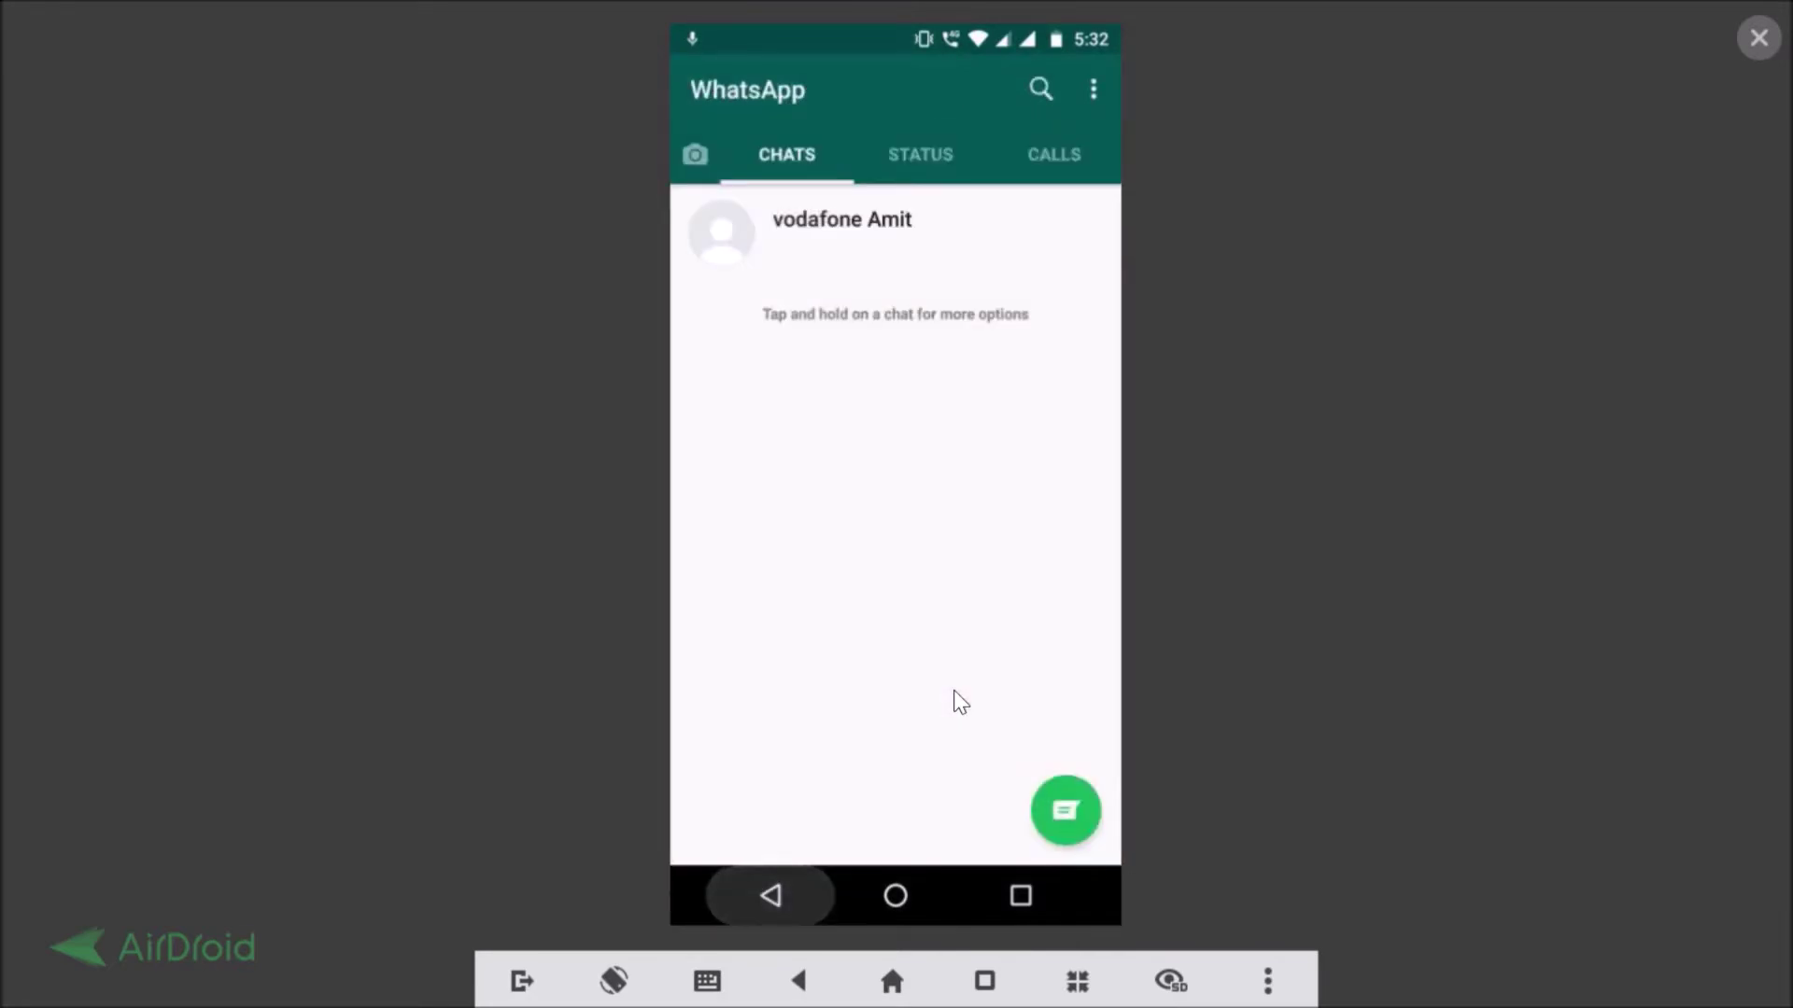
key(Escape)
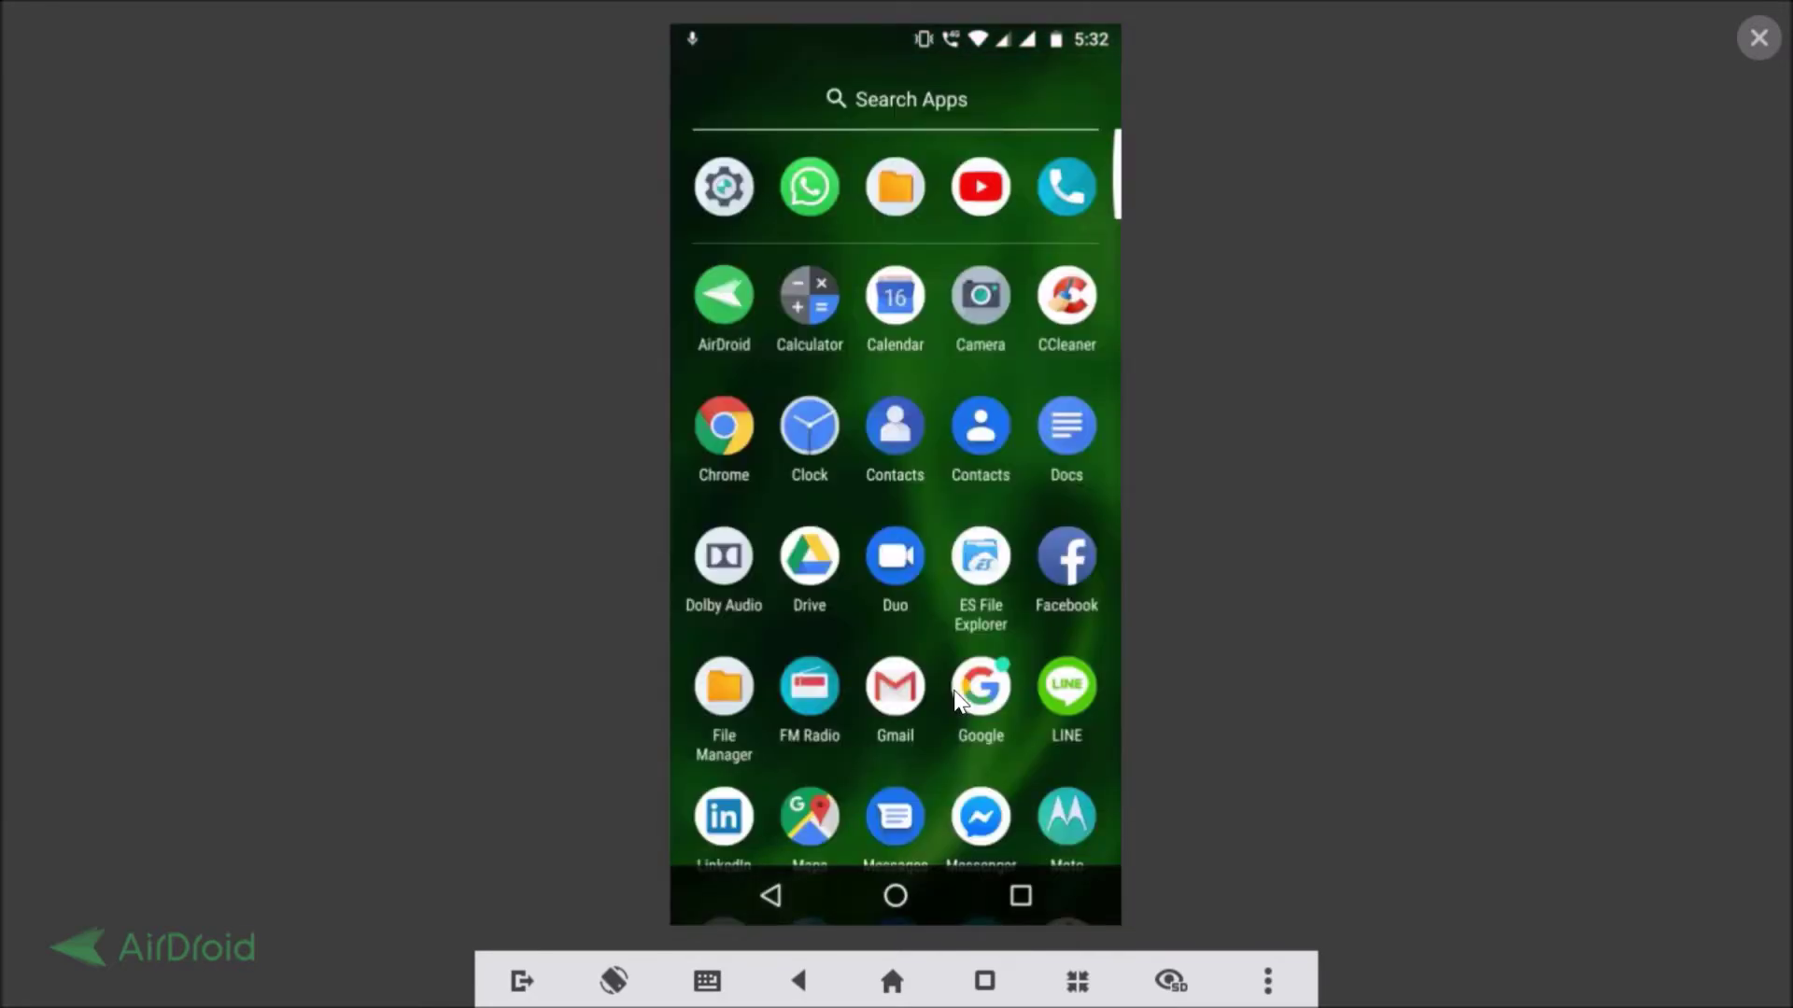
key(Escape)
Open the phone's Settings and search for 'lan'
scroll(953, 687, down, 2)
click(783, 198)
click(756, 190)
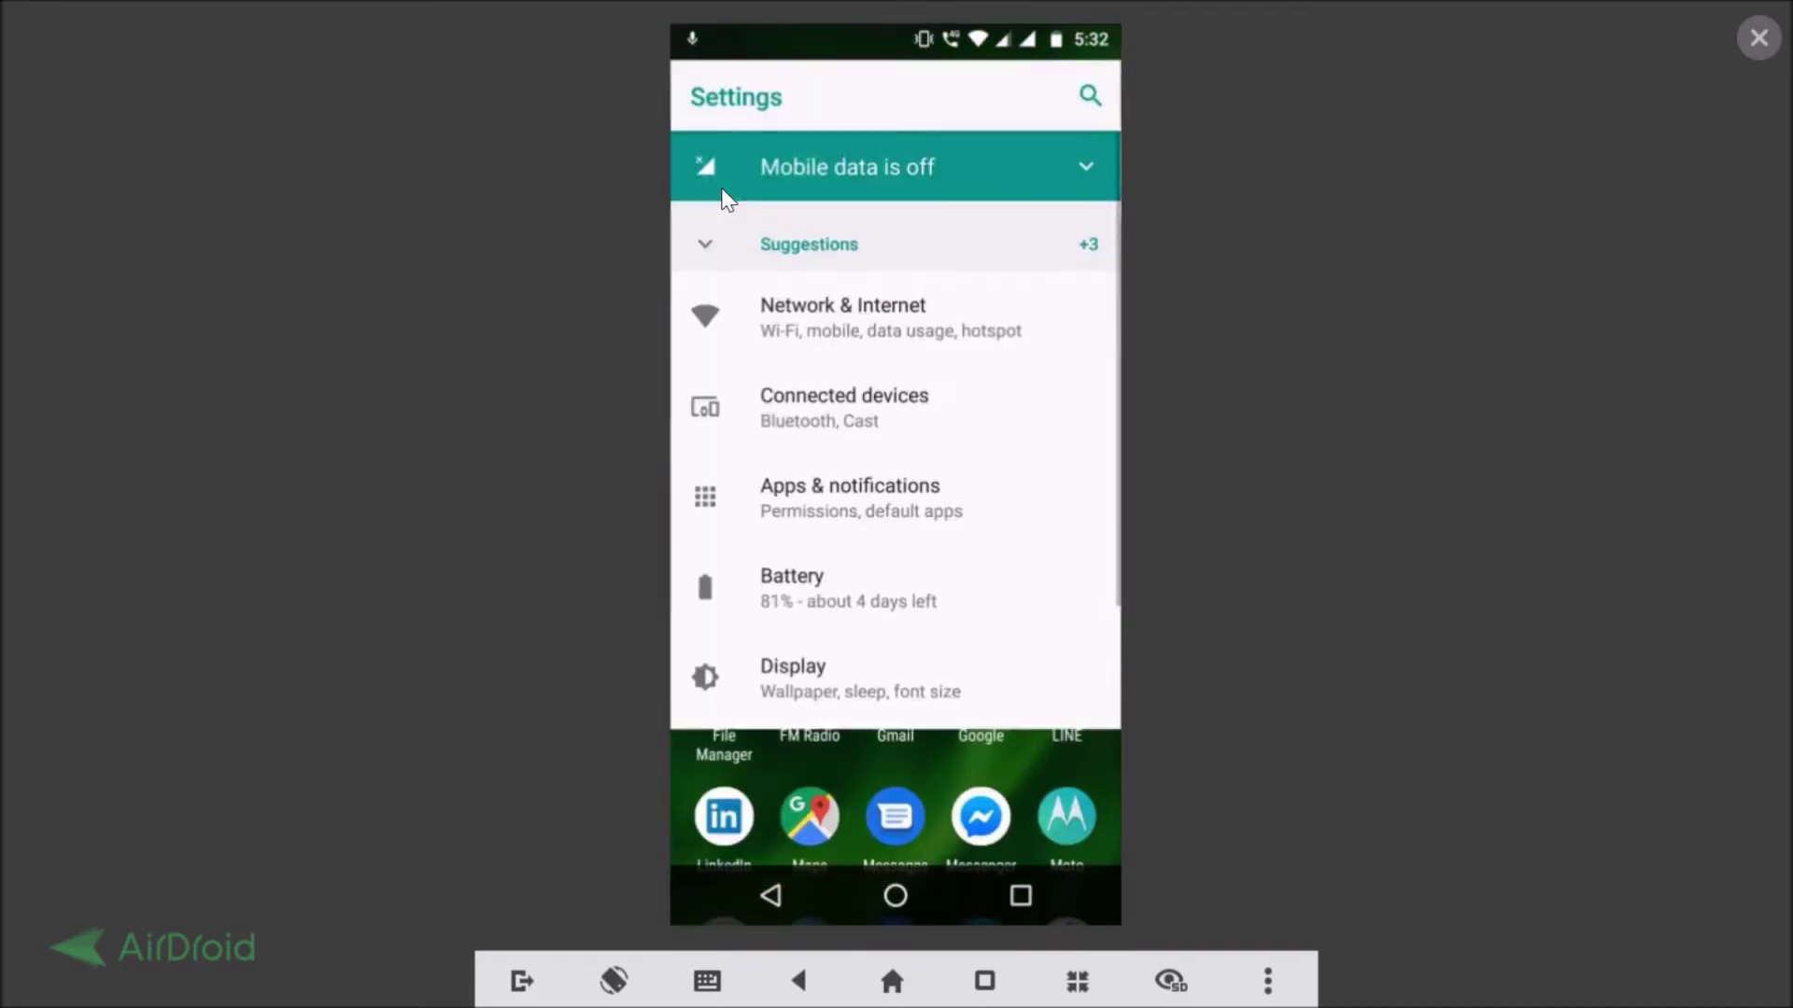
click(1087, 90)
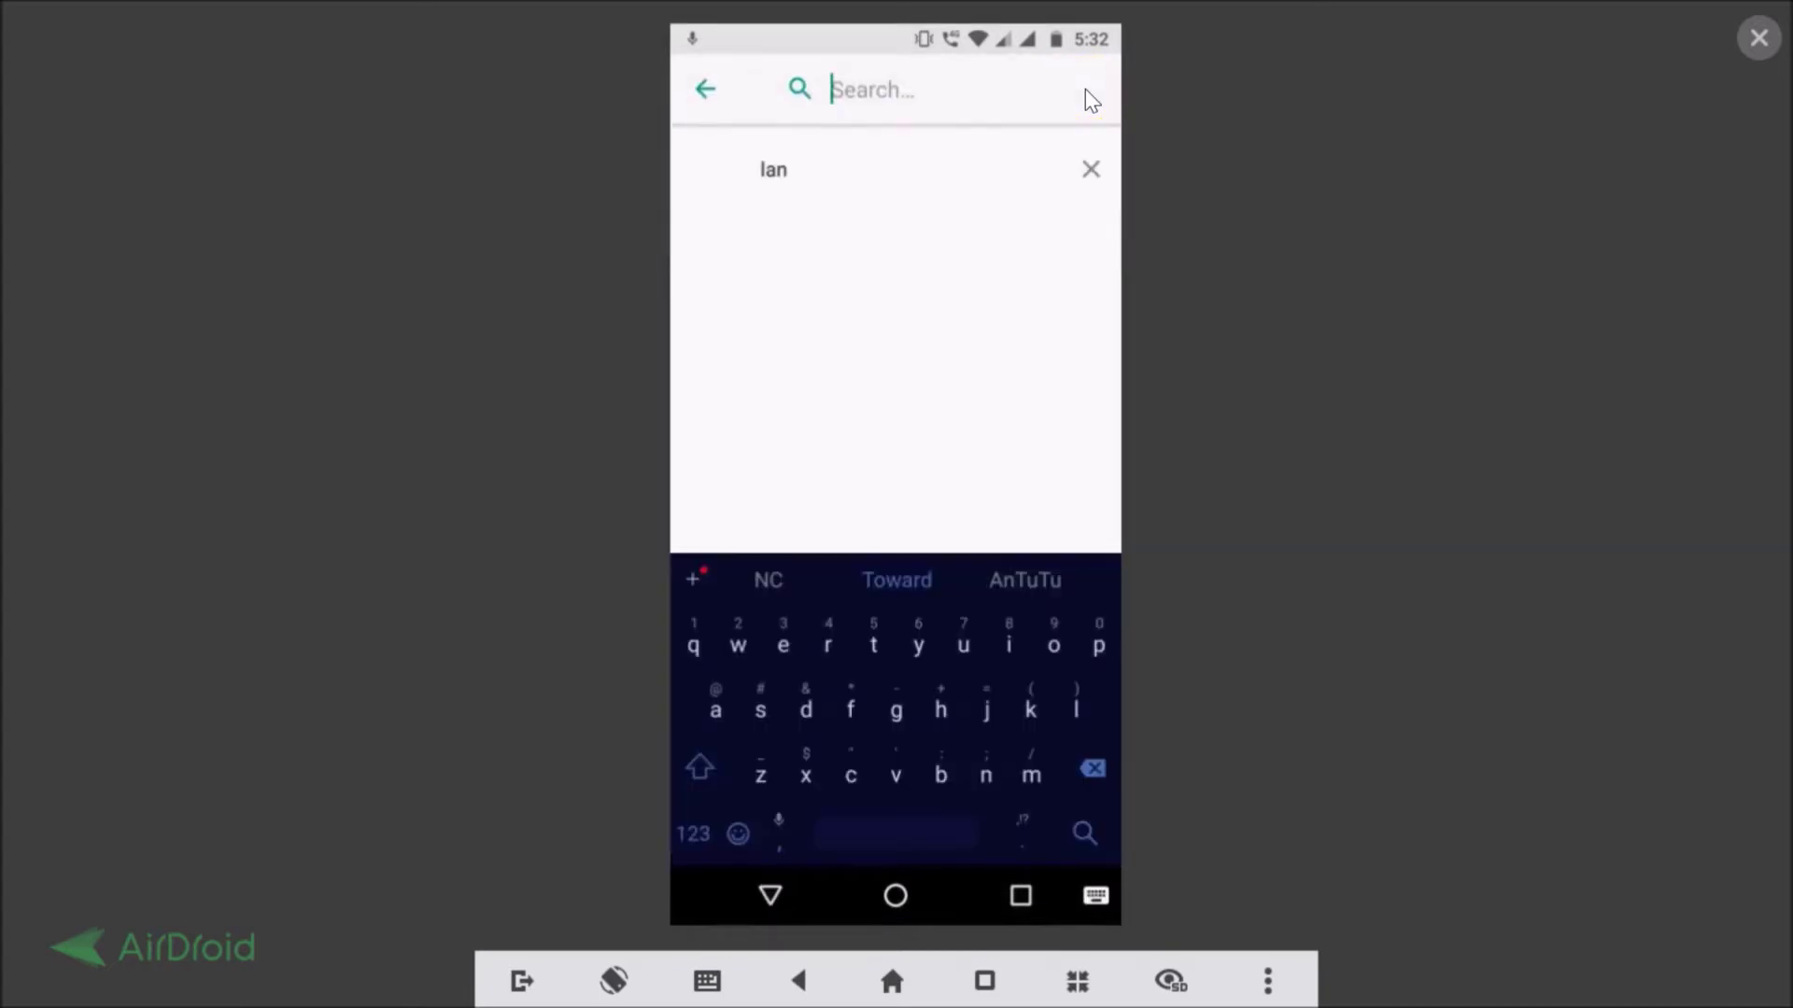
text(la)
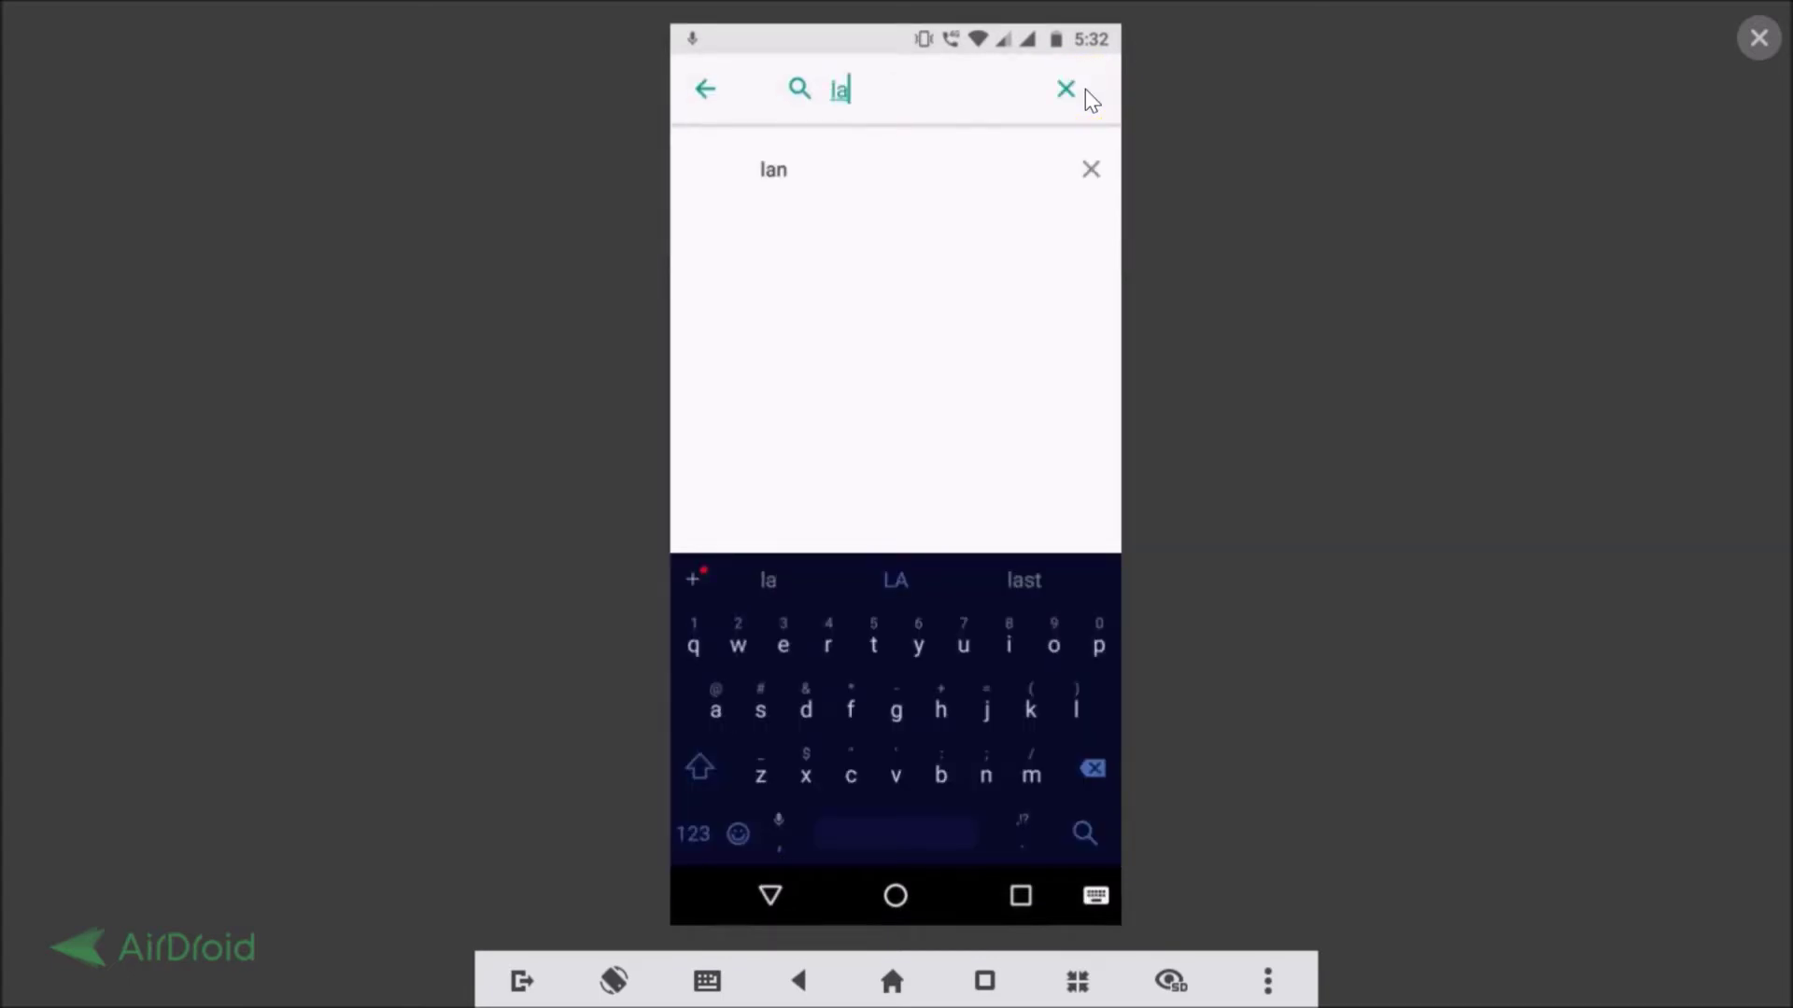
text(n)
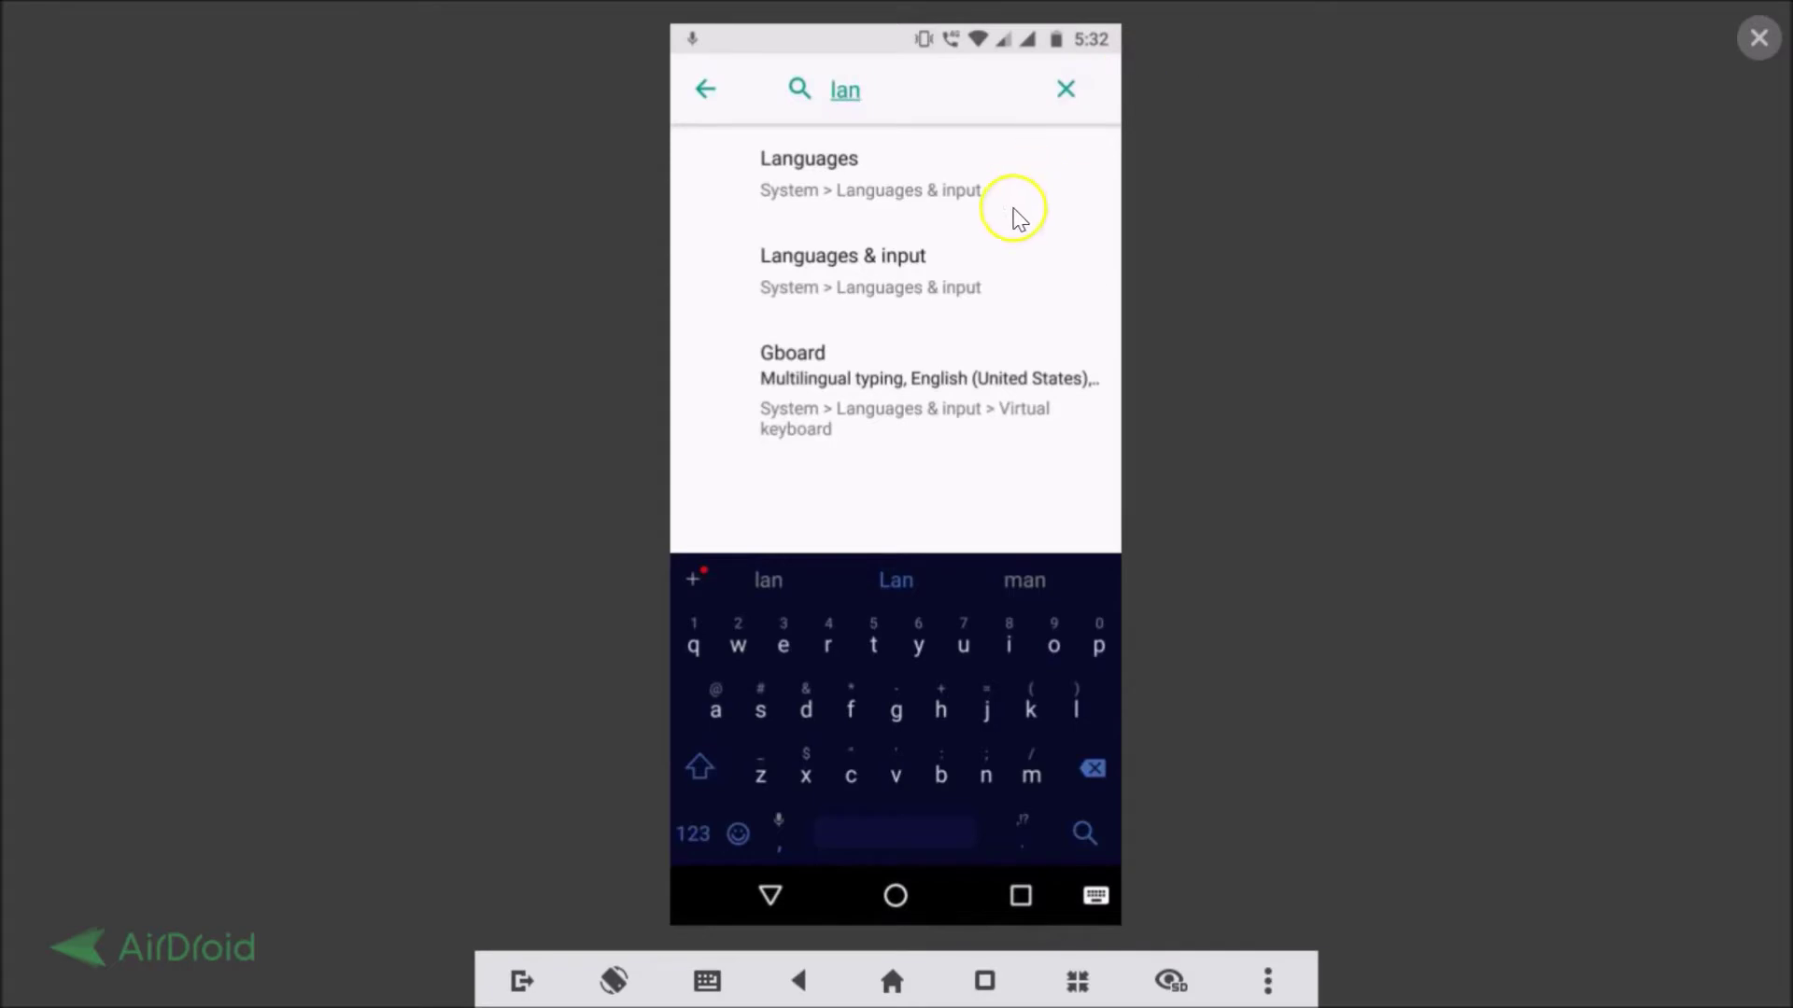
Go to Languages & input > Virtual keyboard > SwiftKey Keyboard and open Themes
click(973, 190)
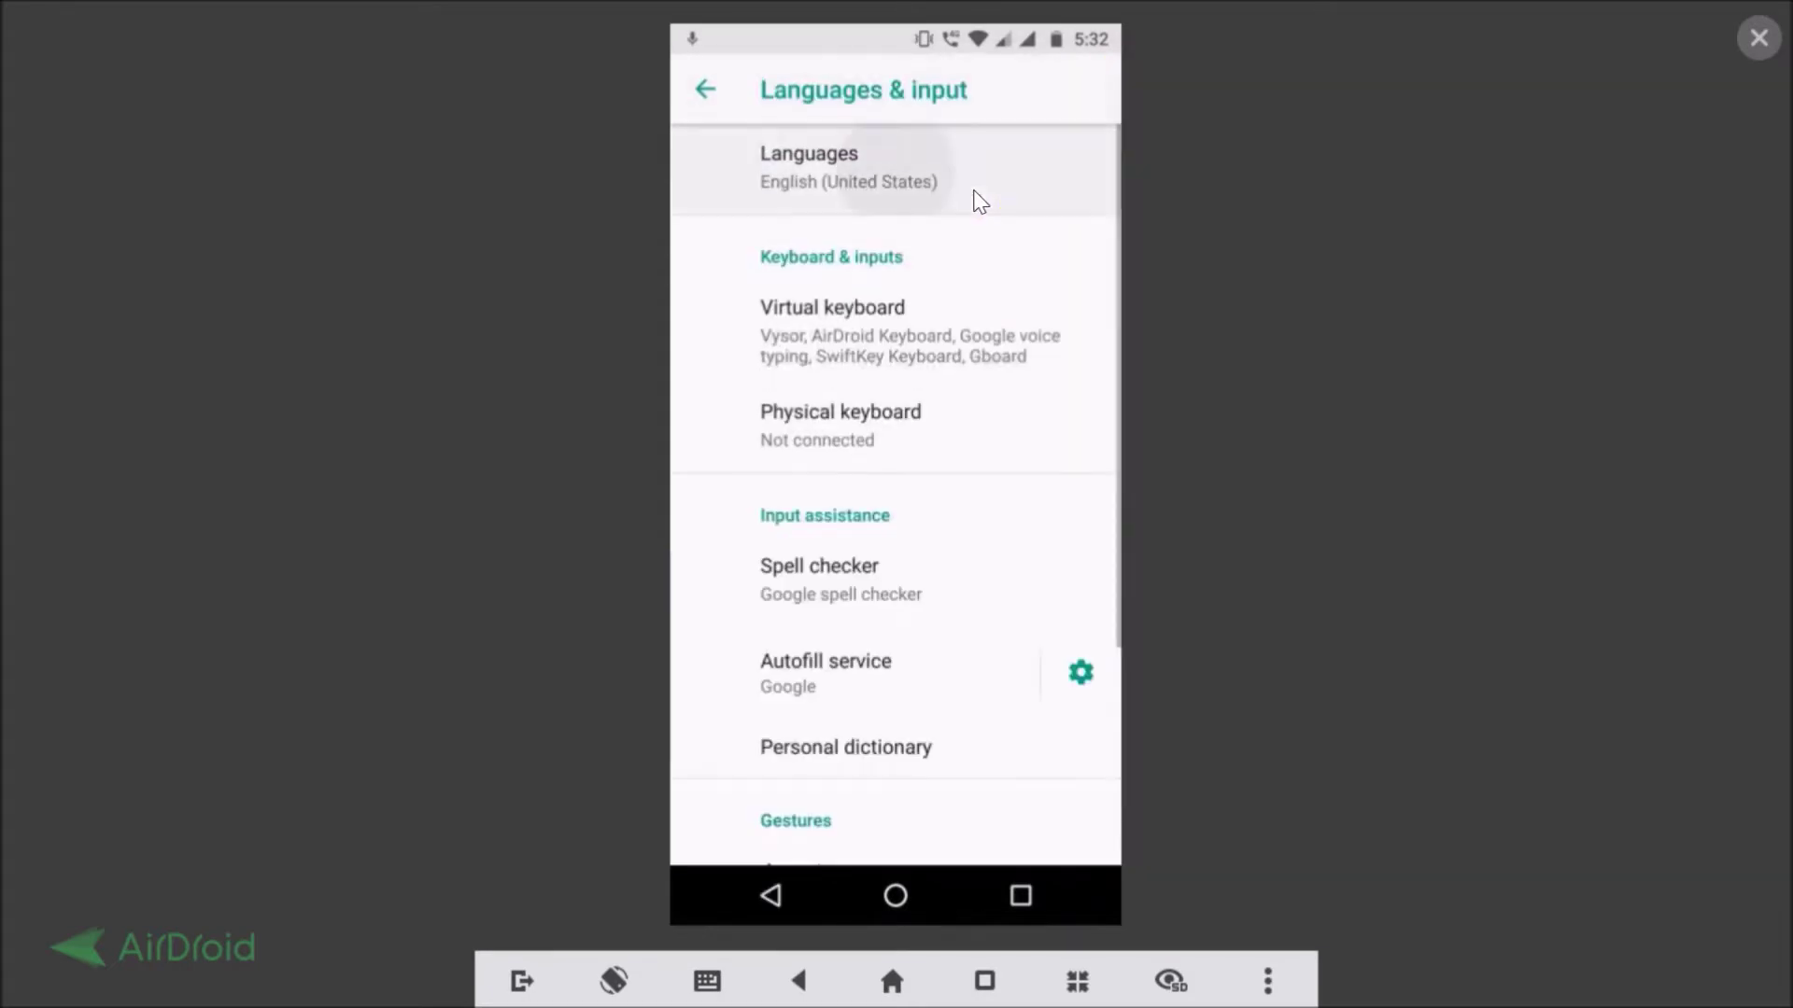
click(797, 353)
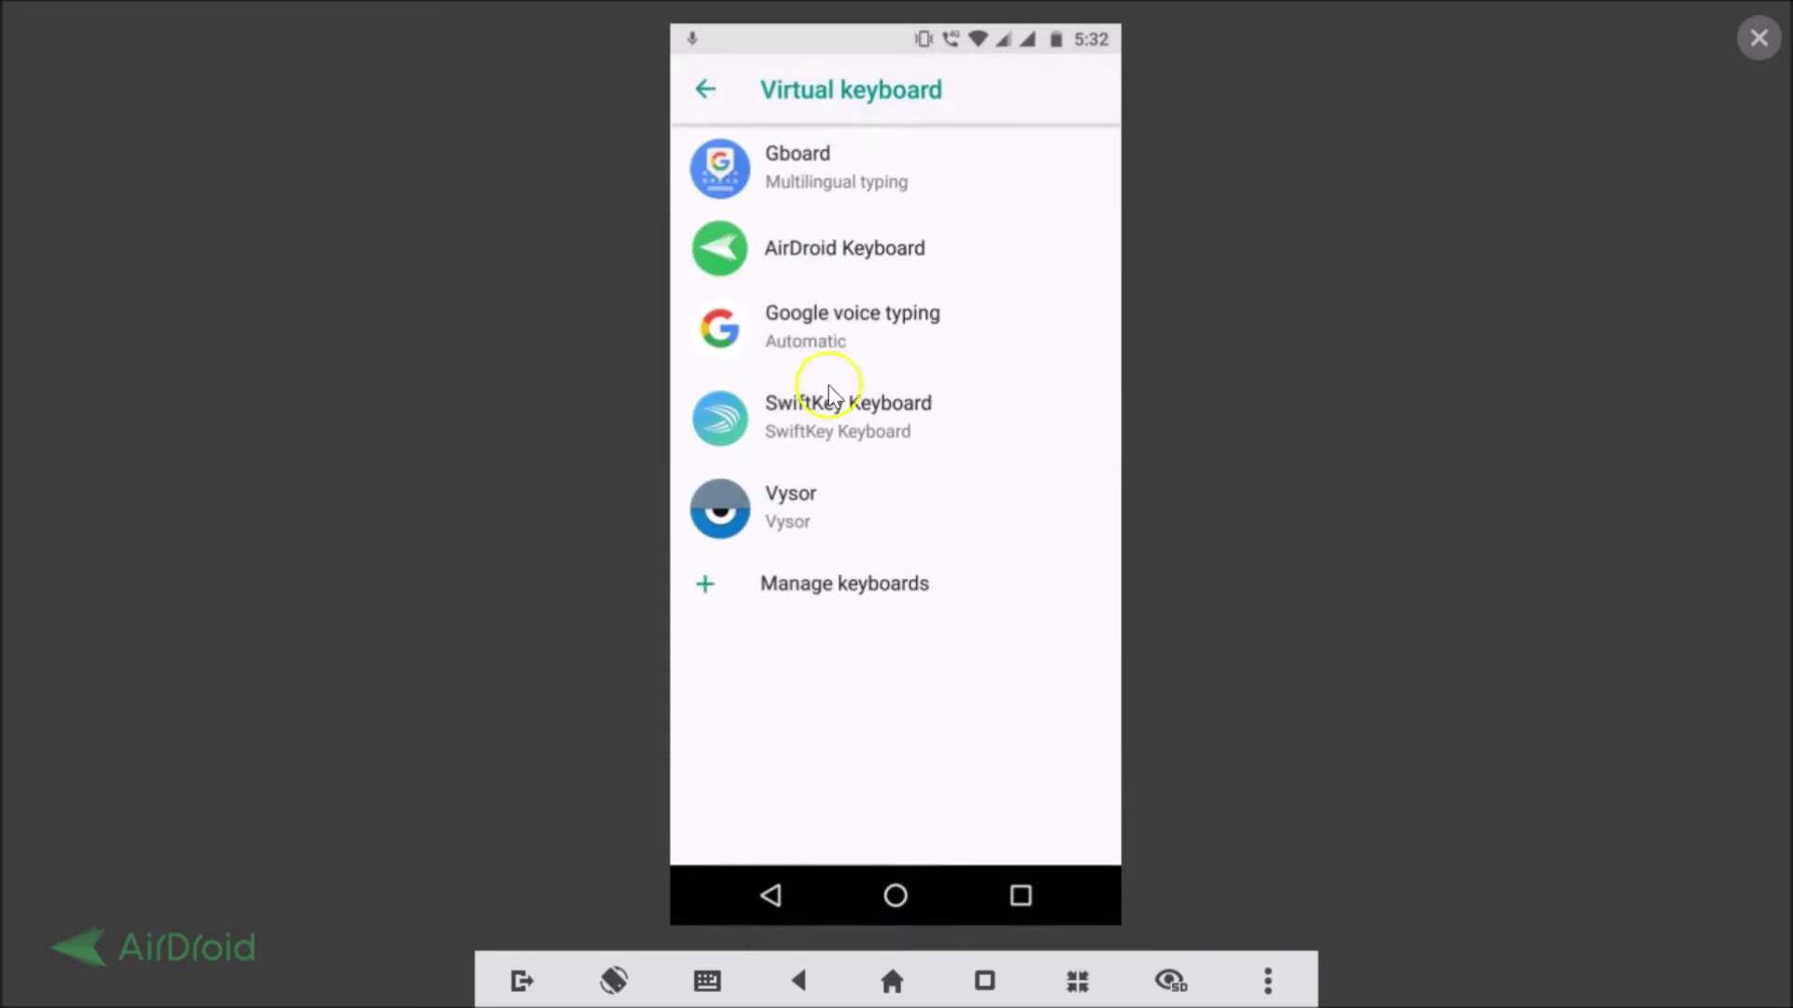
click(853, 402)
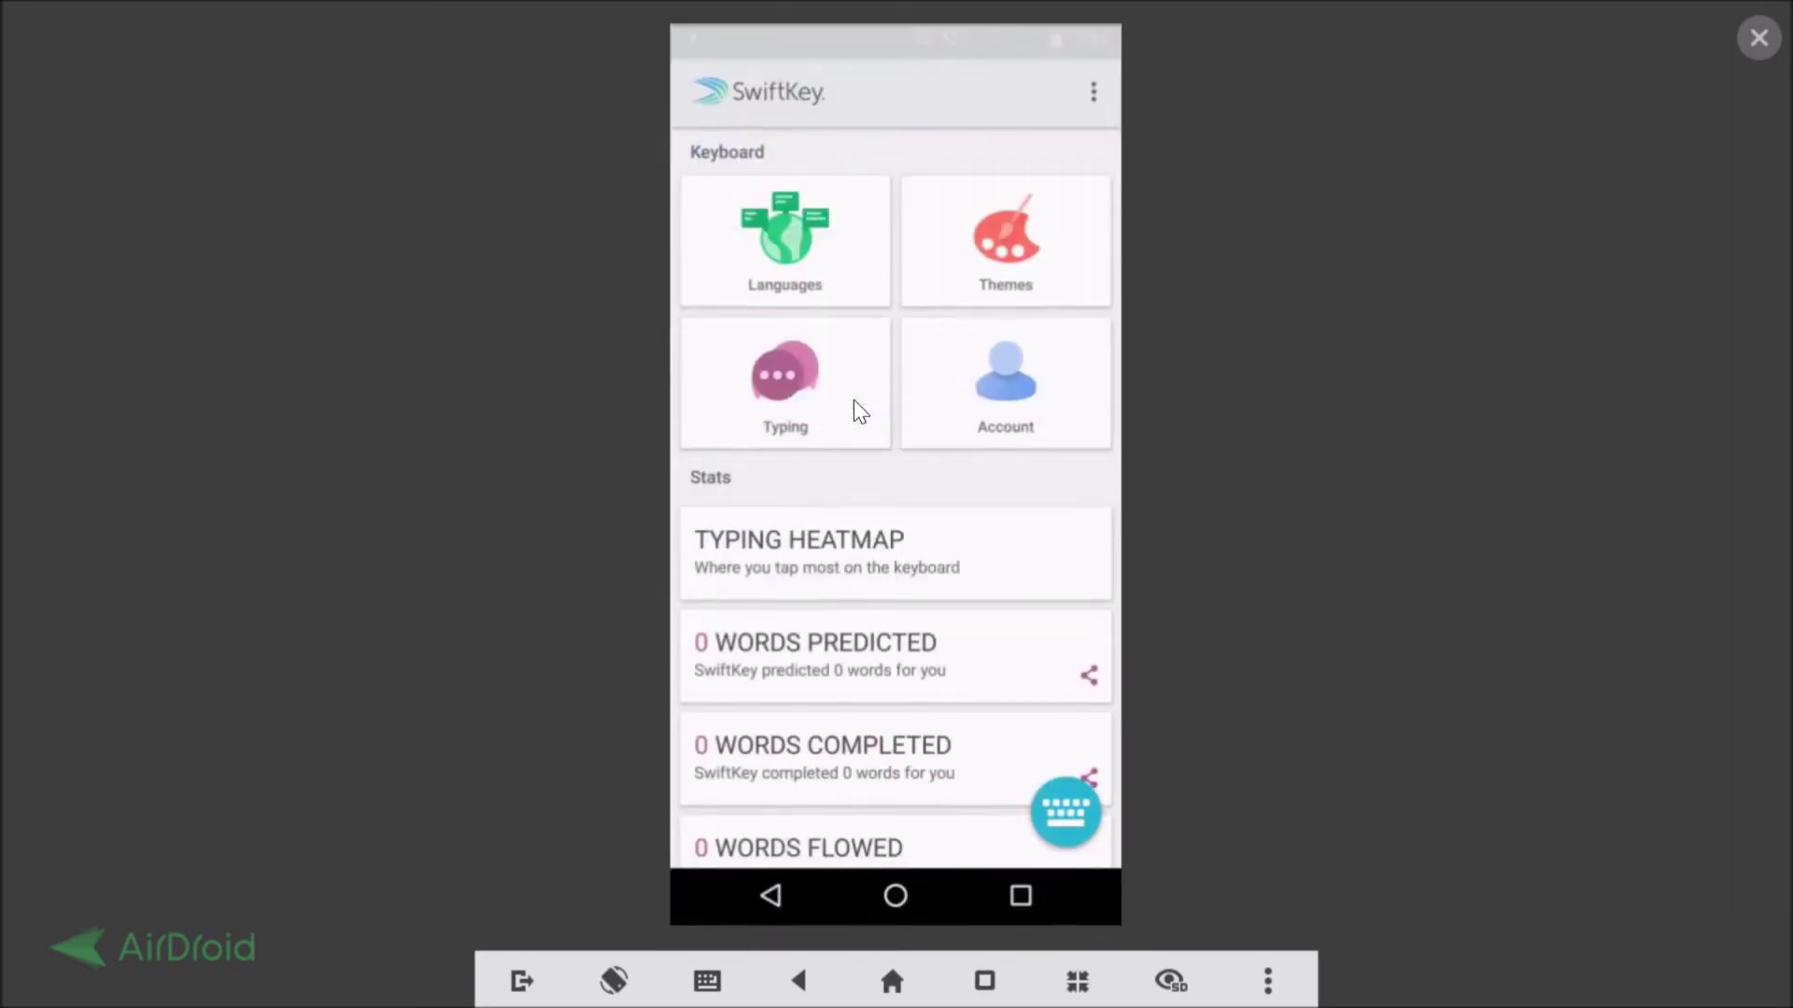
click(986, 289)
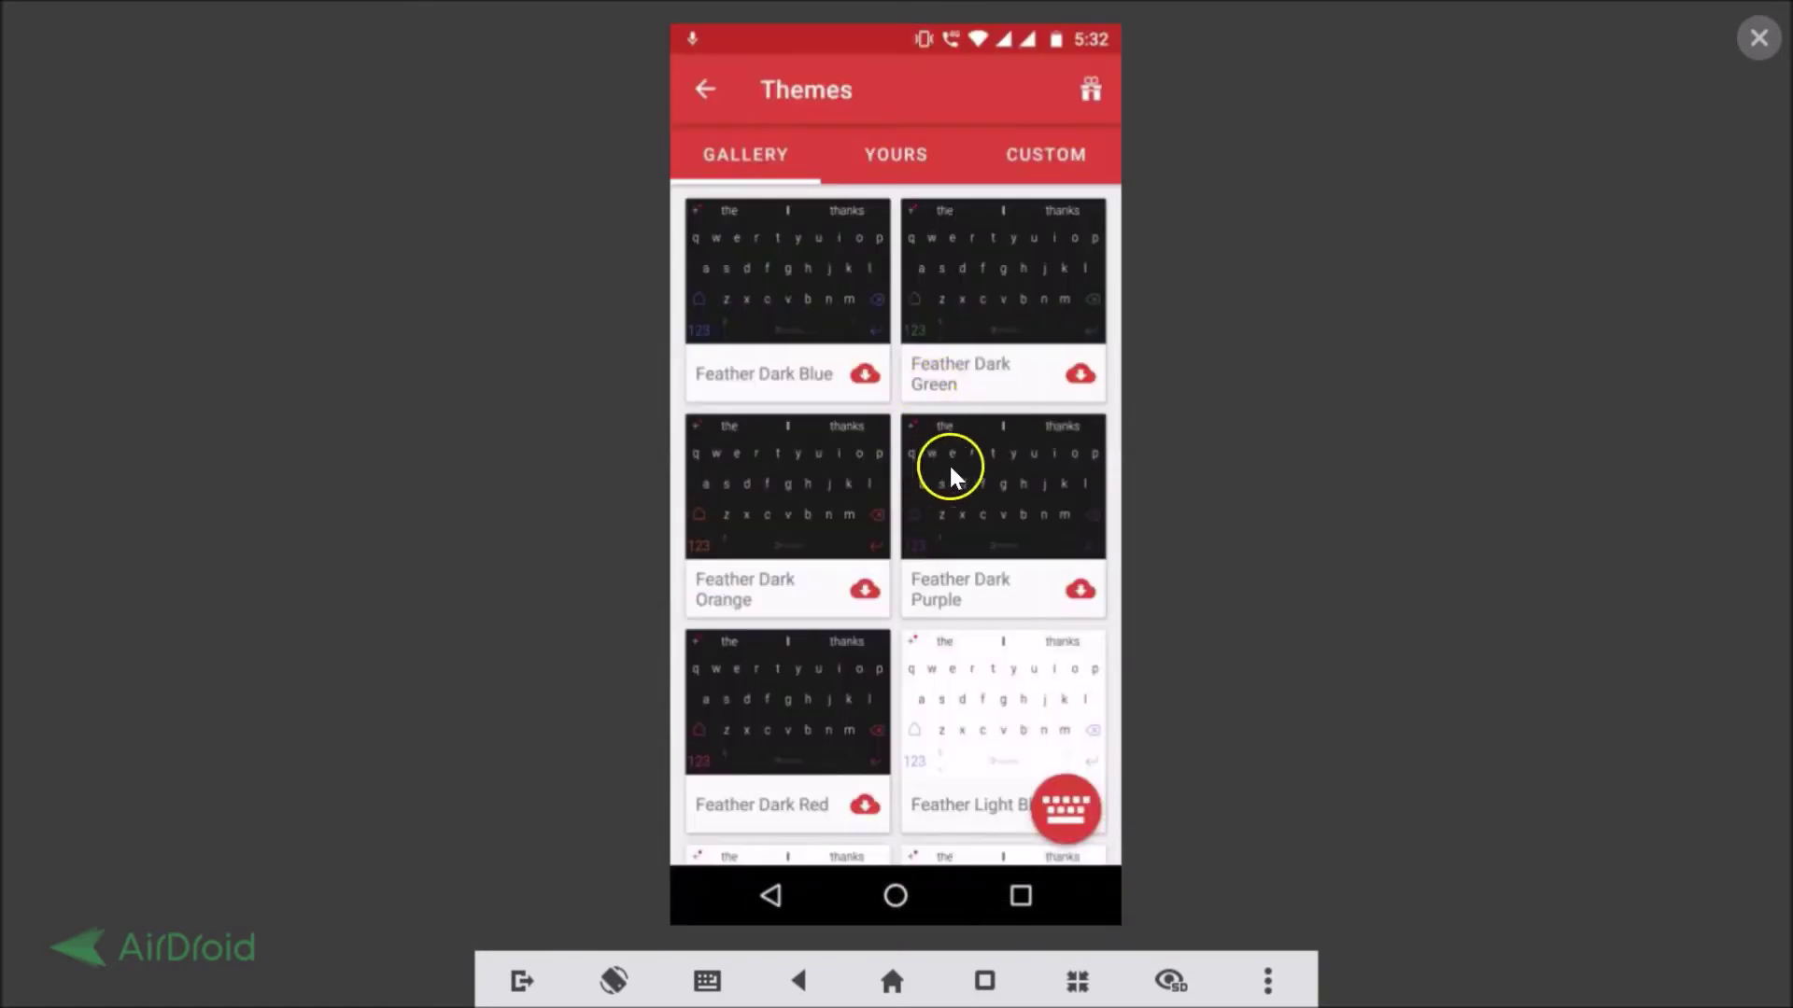
Browse the Gallery, back out, reopen Themes, and show the Yours tab of installed themes
scroll(911, 493, down, 10)
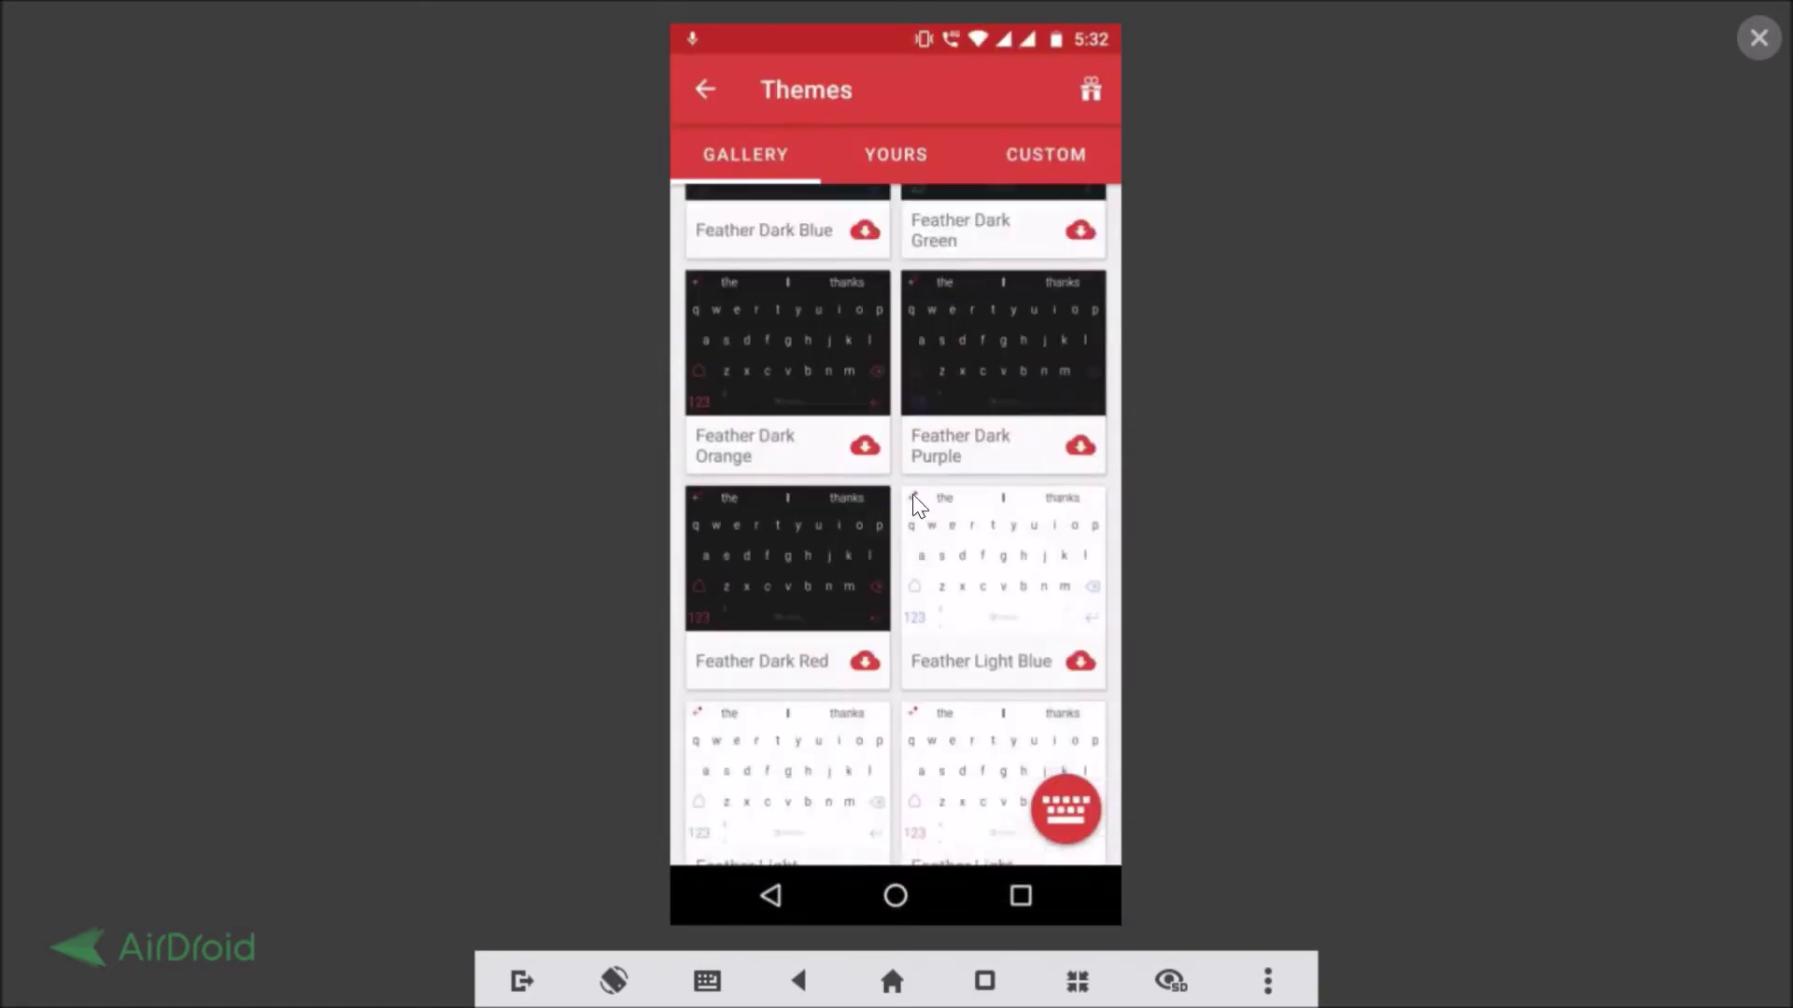
scroll(911, 495, down, 2)
scroll(911, 495, up, 6)
scroll(911, 495, down, 2)
scroll(911, 495, up, 7)
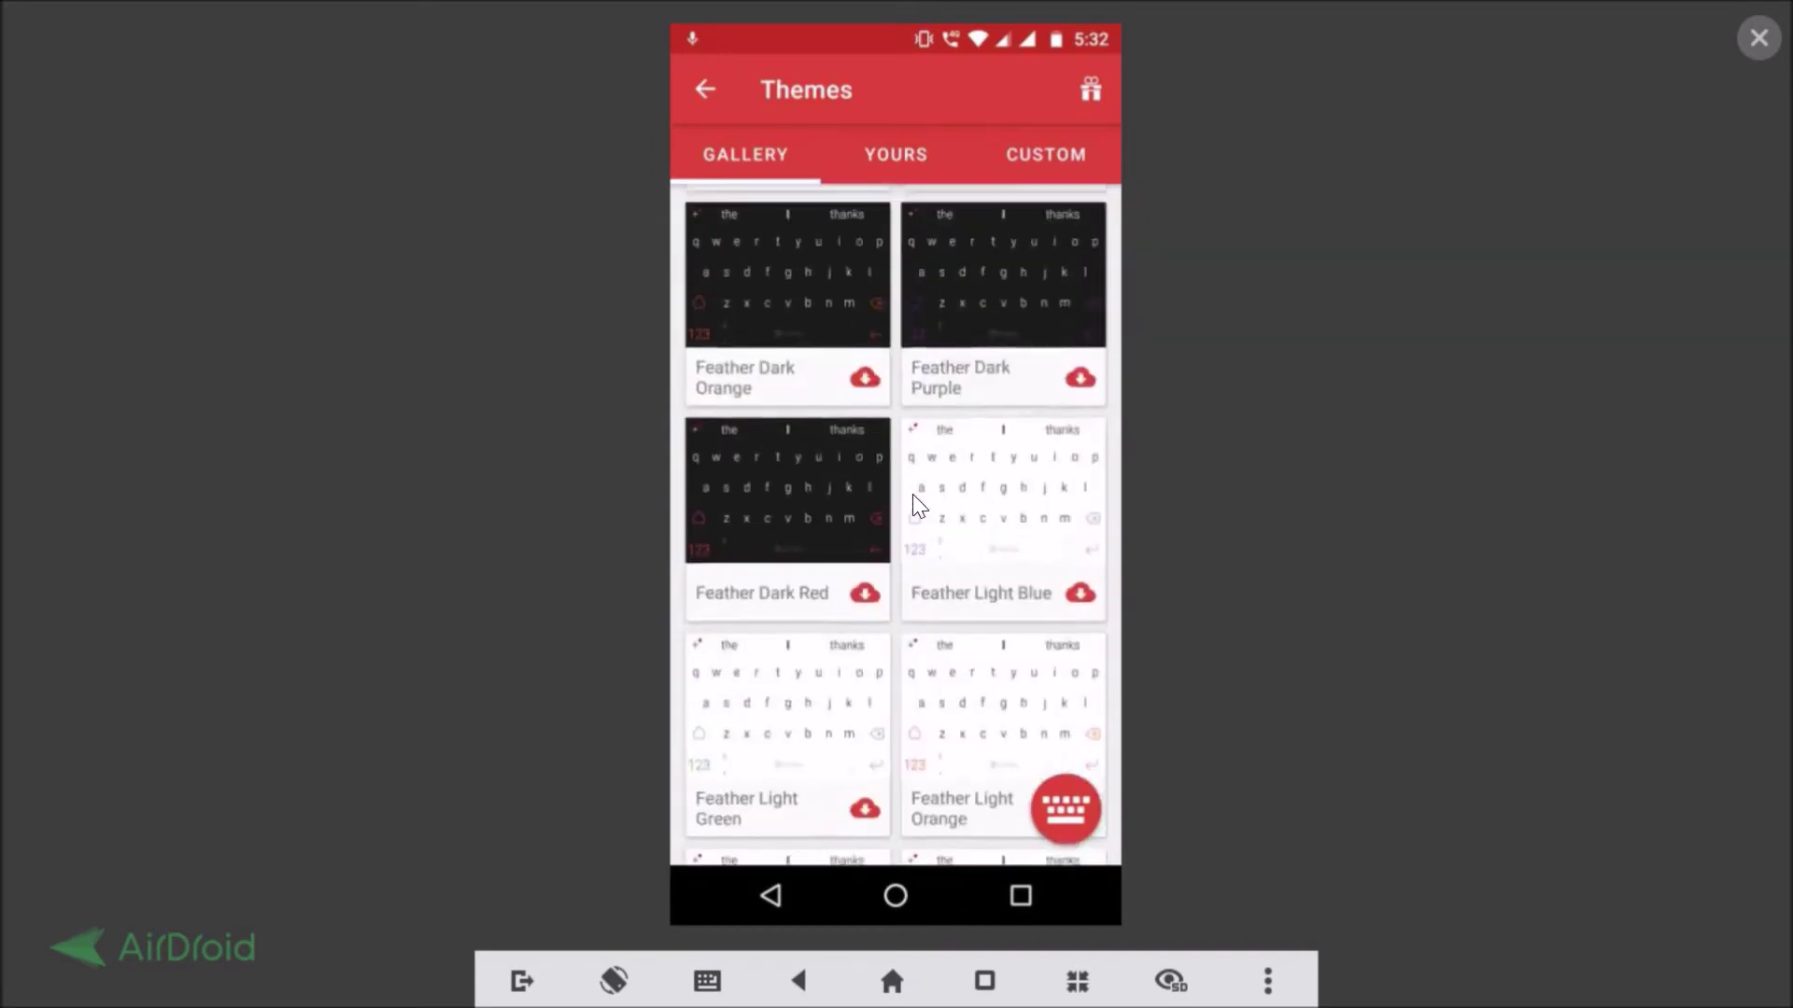
click(705, 86)
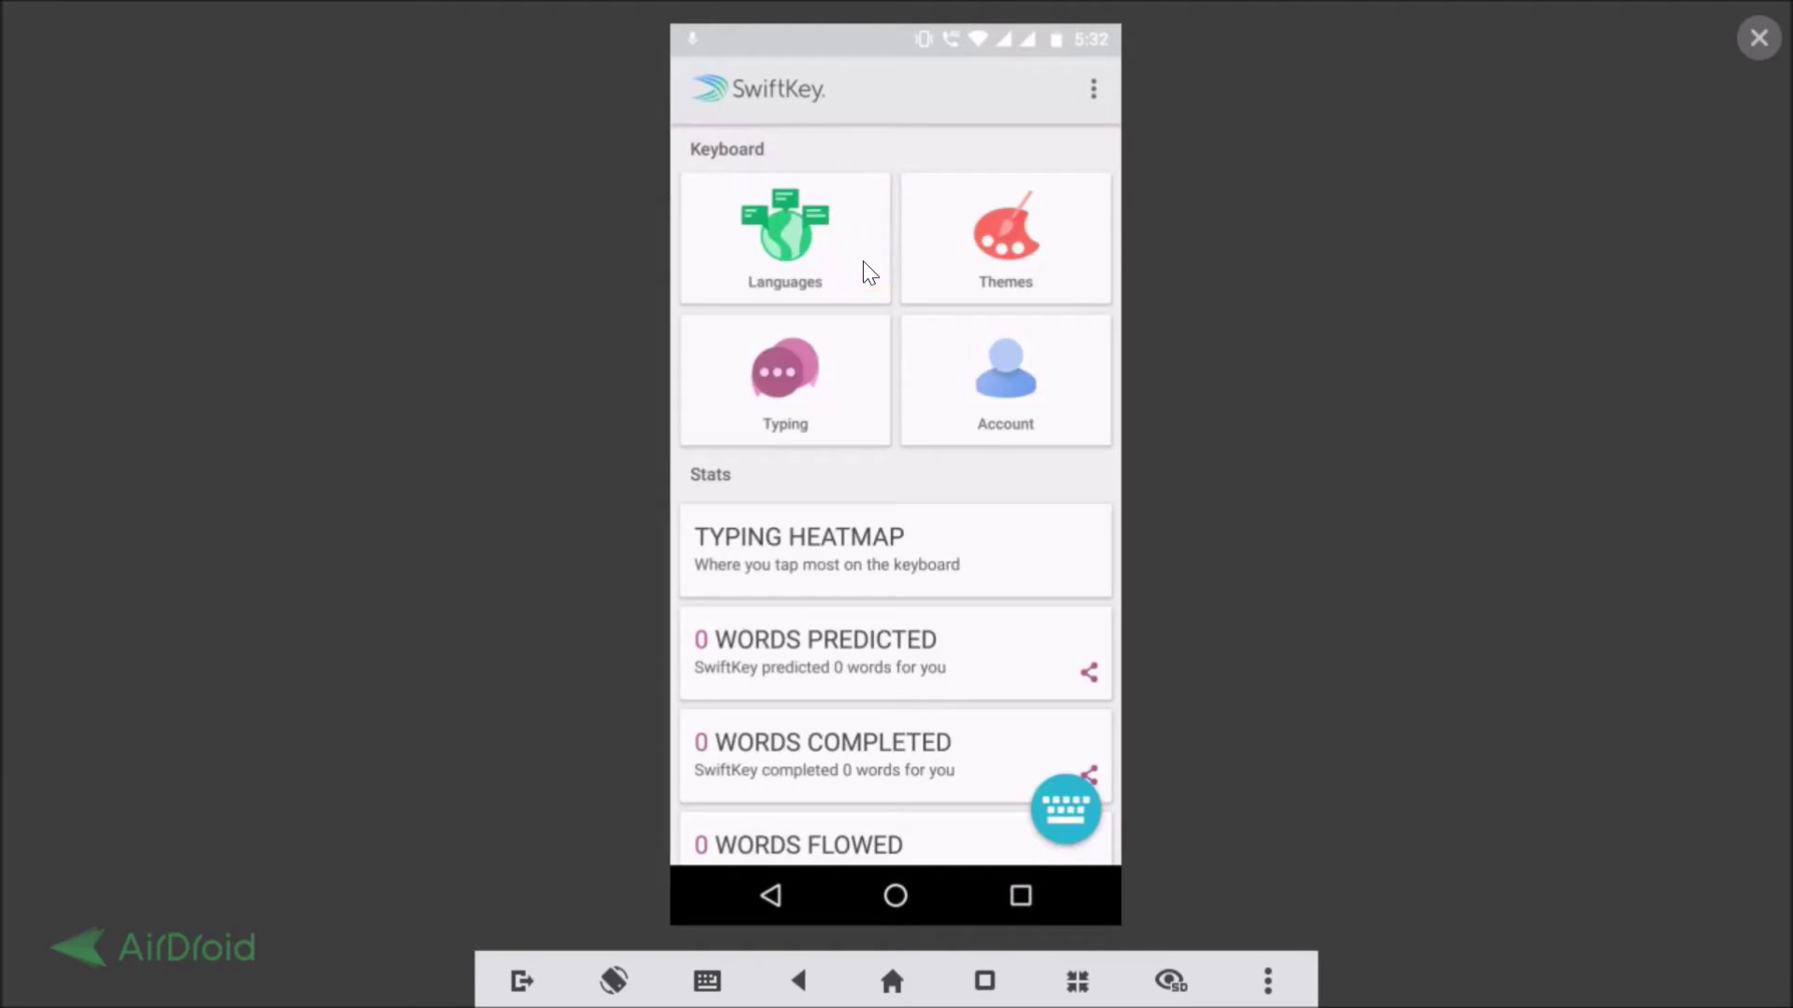
click(981, 254)
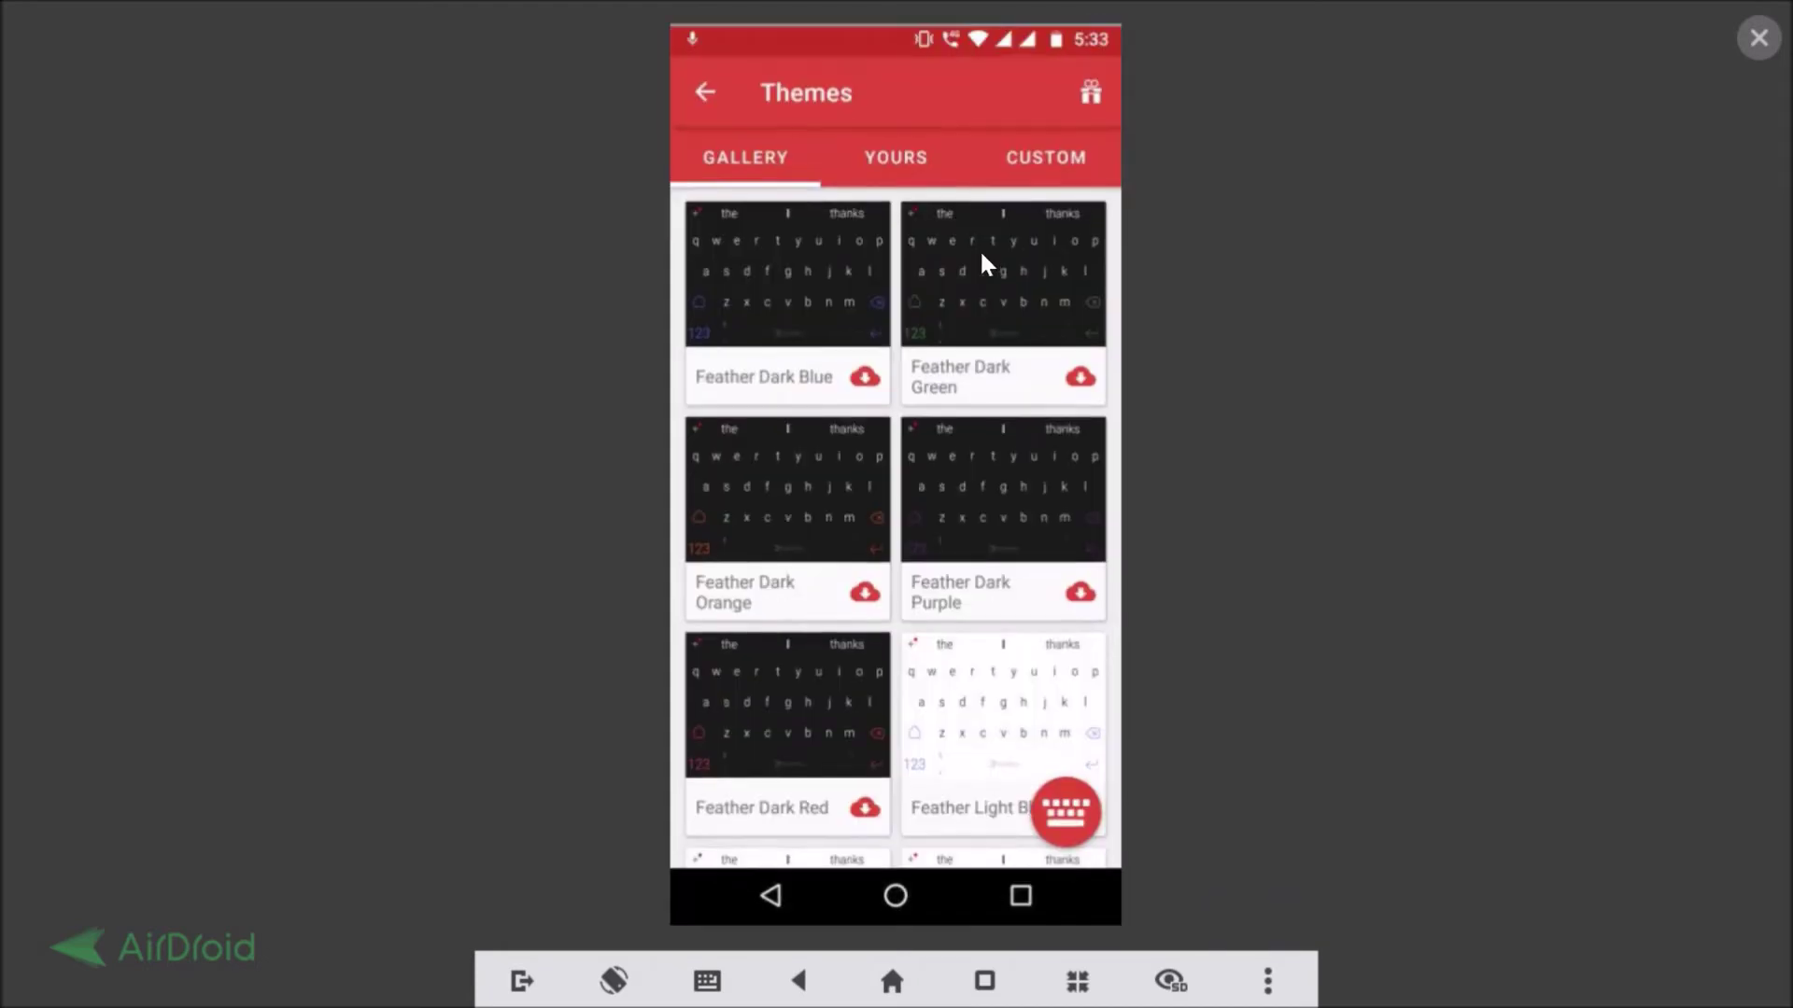
click(910, 155)
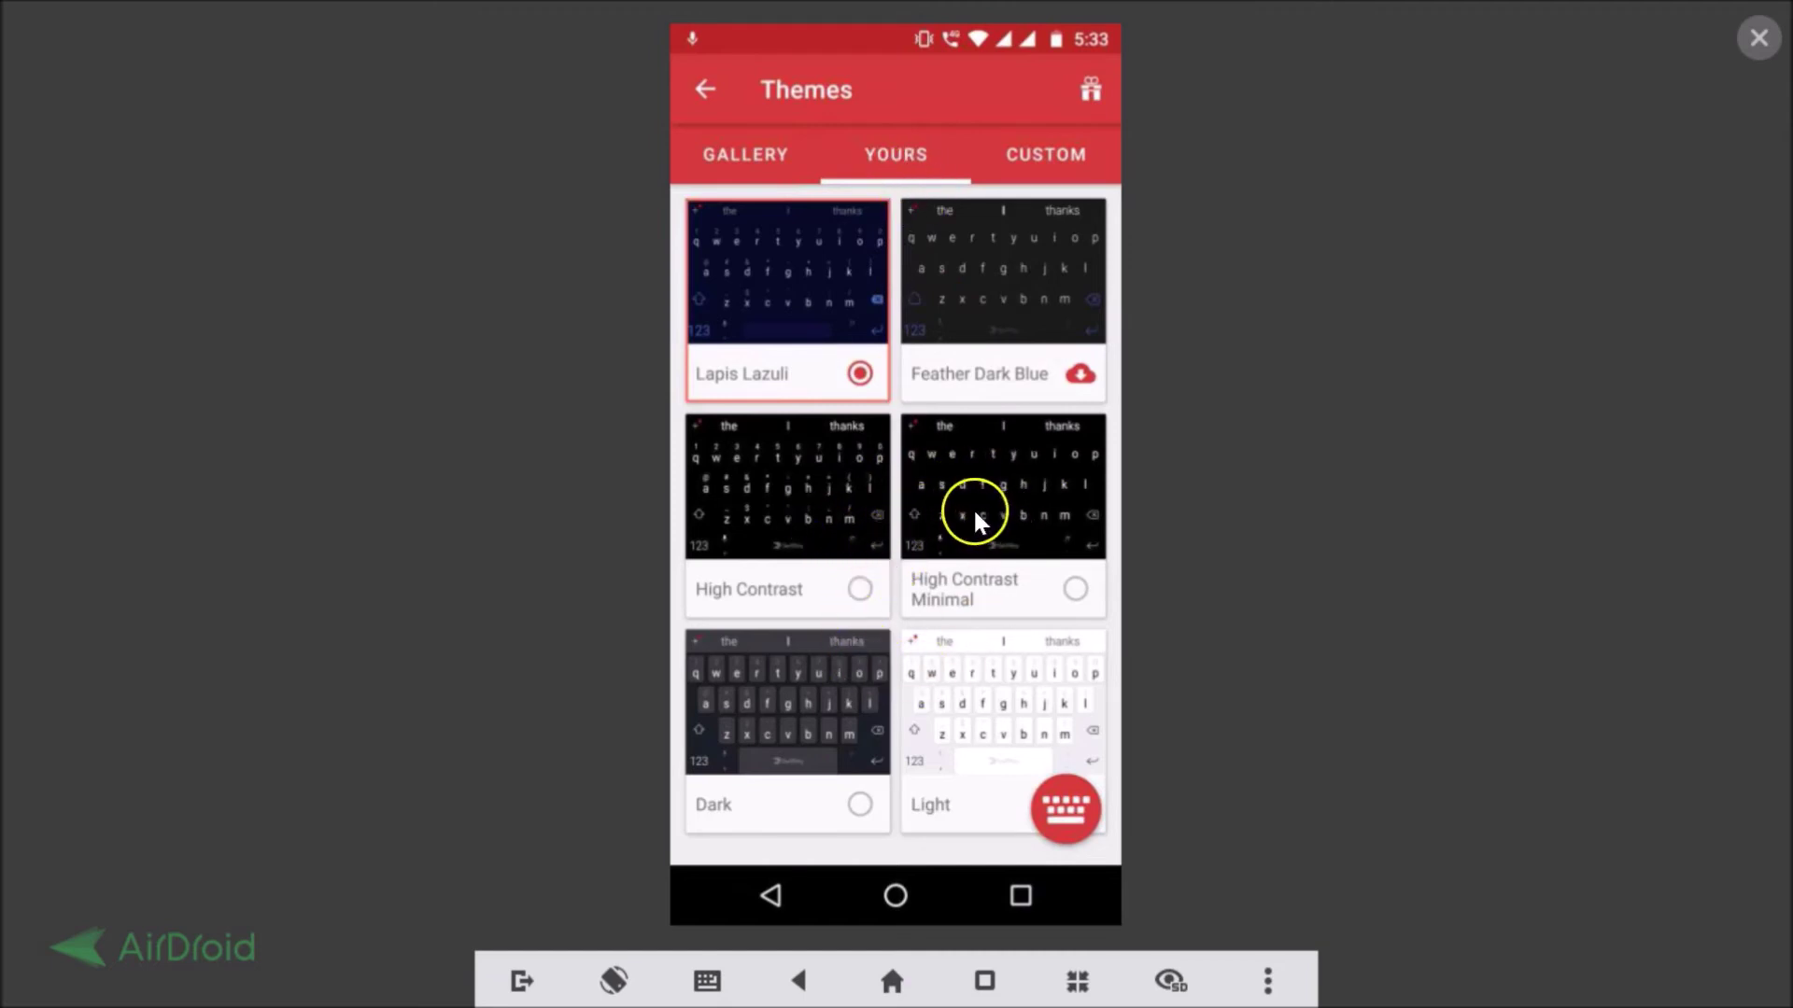
Apply the built-in Dark theme, then delete Lapis Lazuli from the device
click(747, 738)
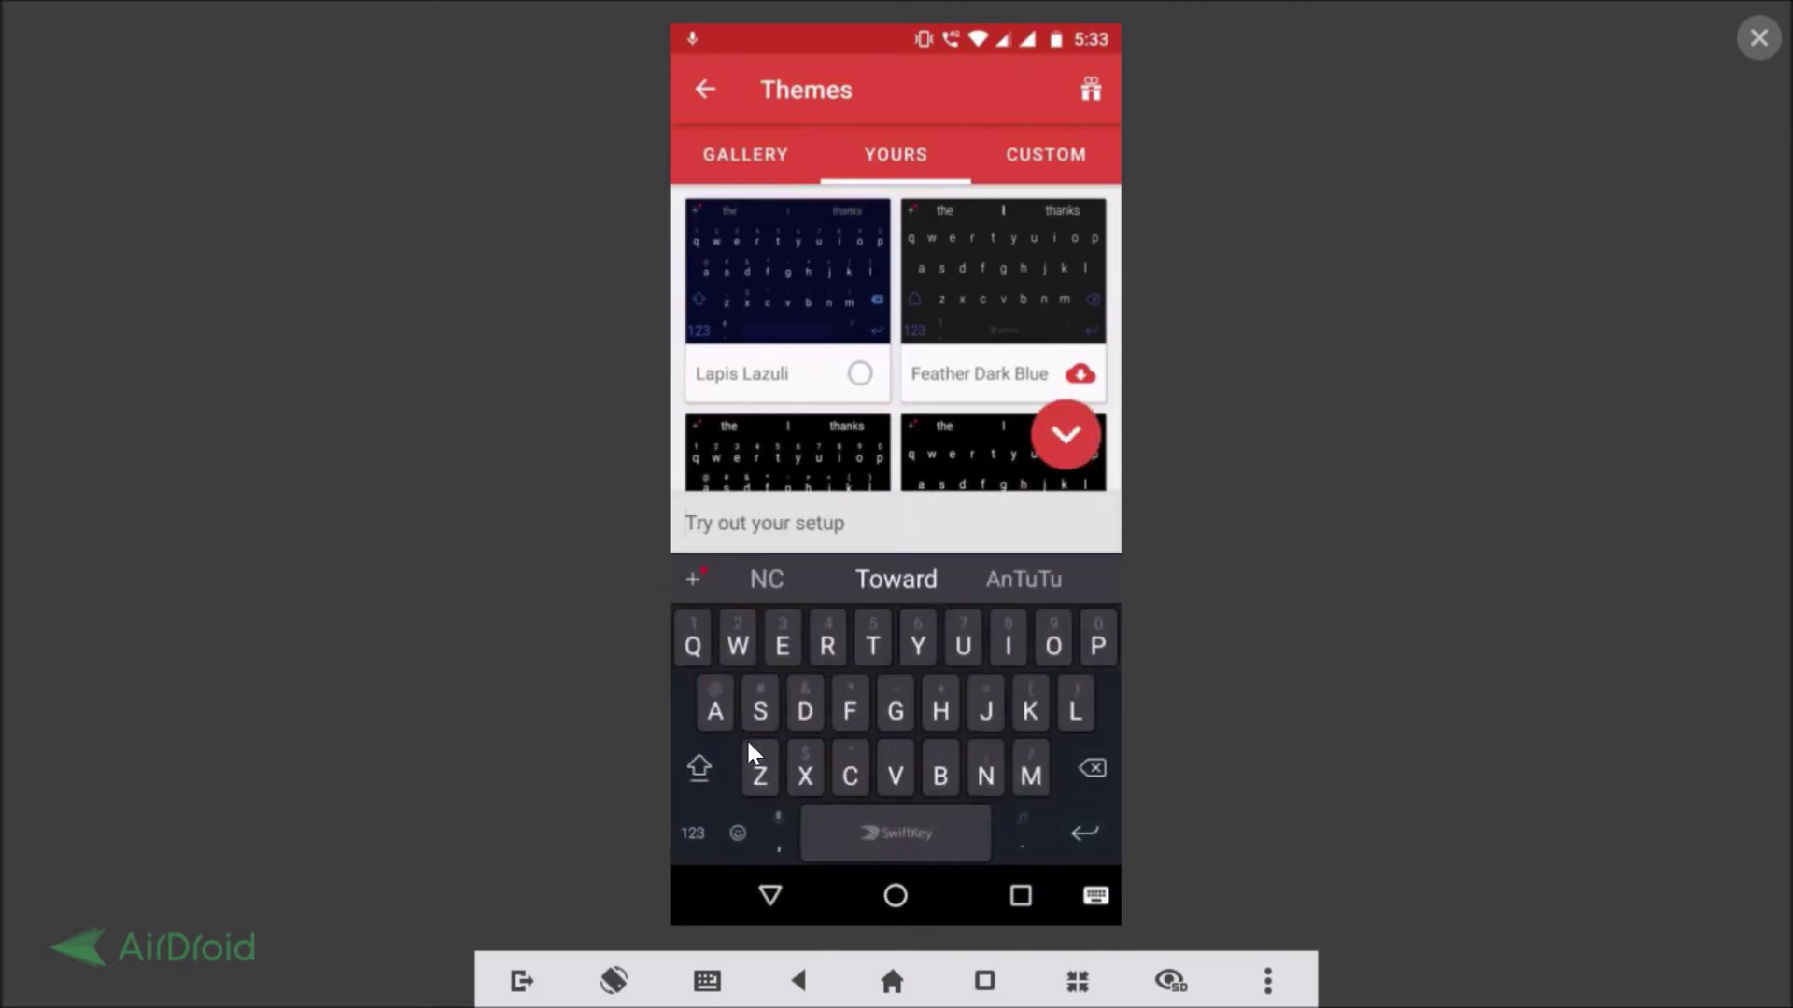
click(806, 277)
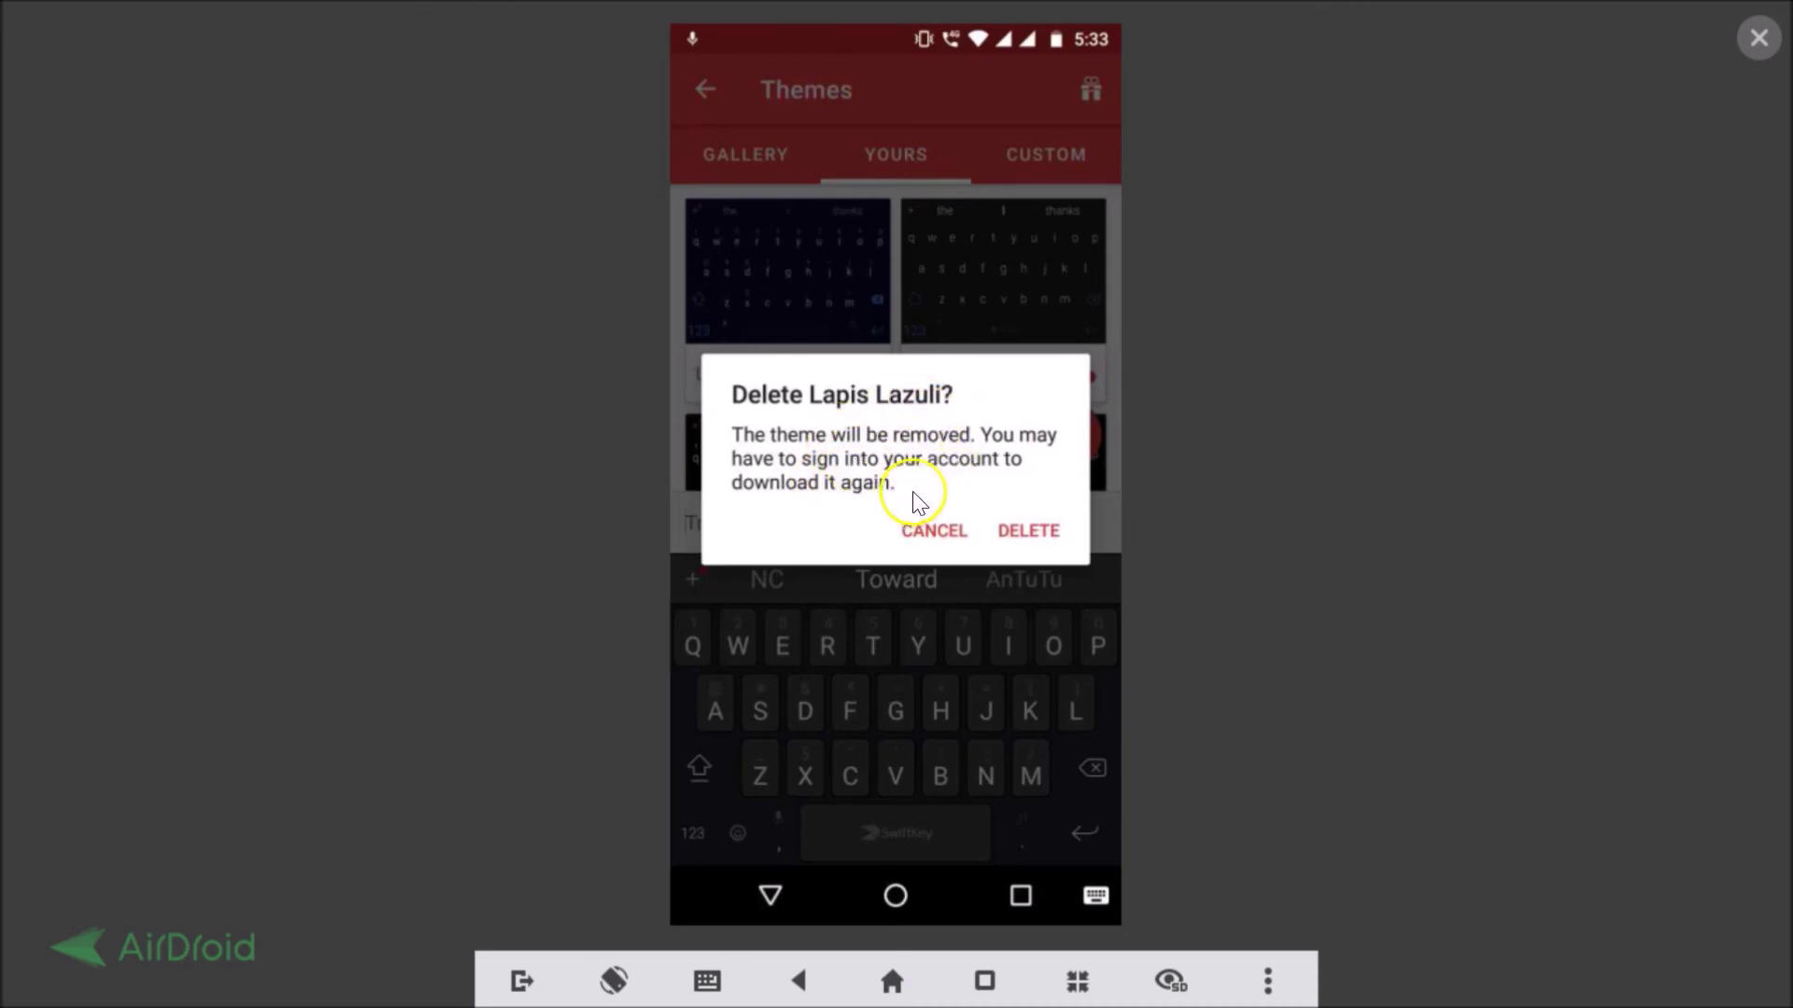
click(1031, 532)
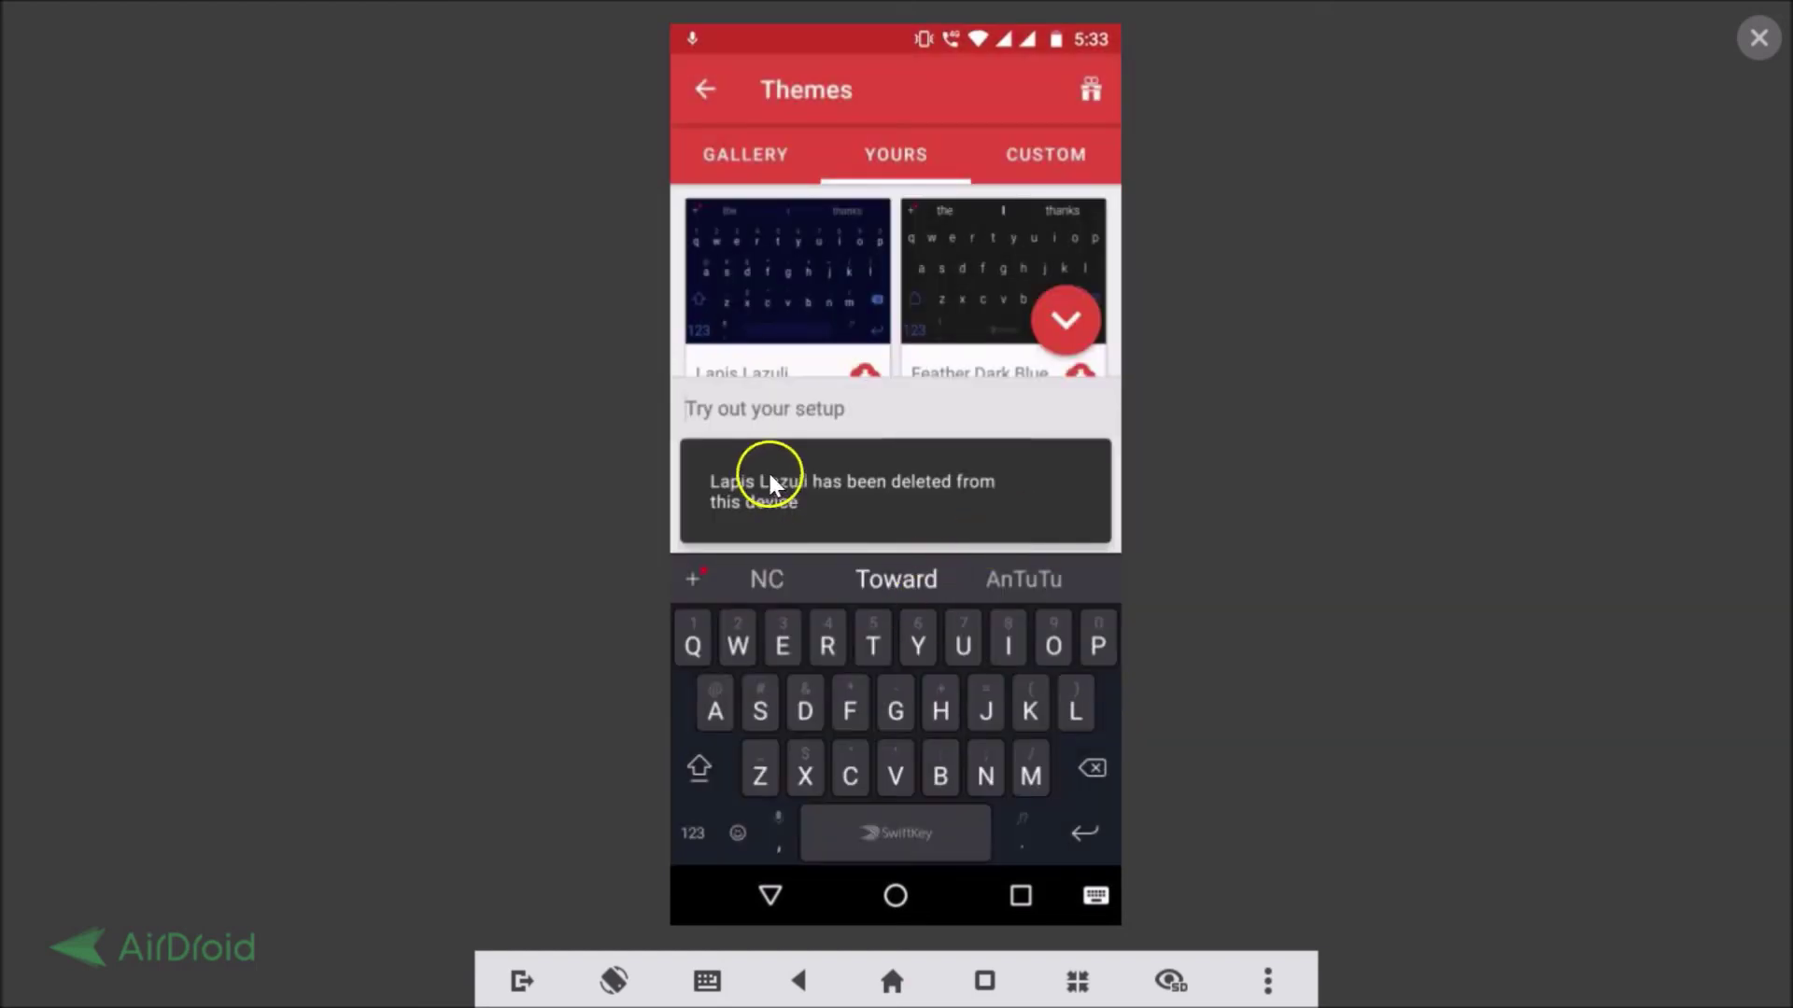